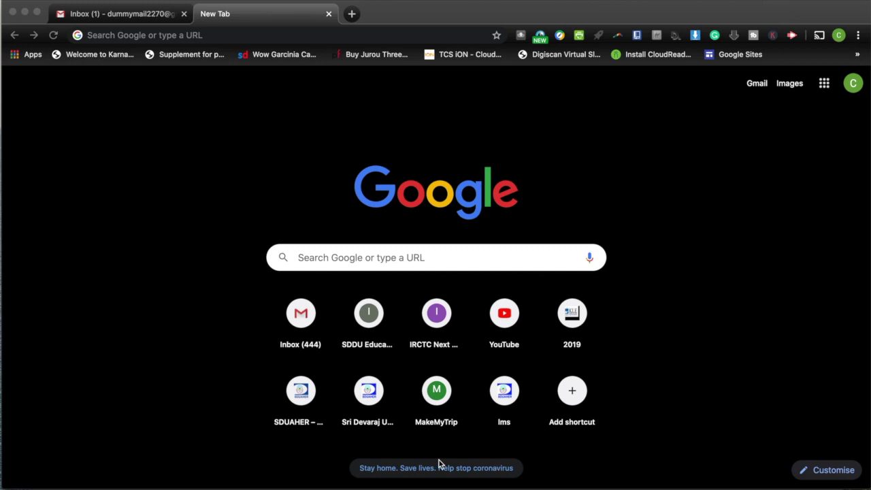
Step: Search Google for "screencastify" and open the Chrome Web Store page of Screencastify - Screen Video Recorder
{"action": "left_click", "coordinate": [299, 255]}
{"action": "type", "text": "scre"}
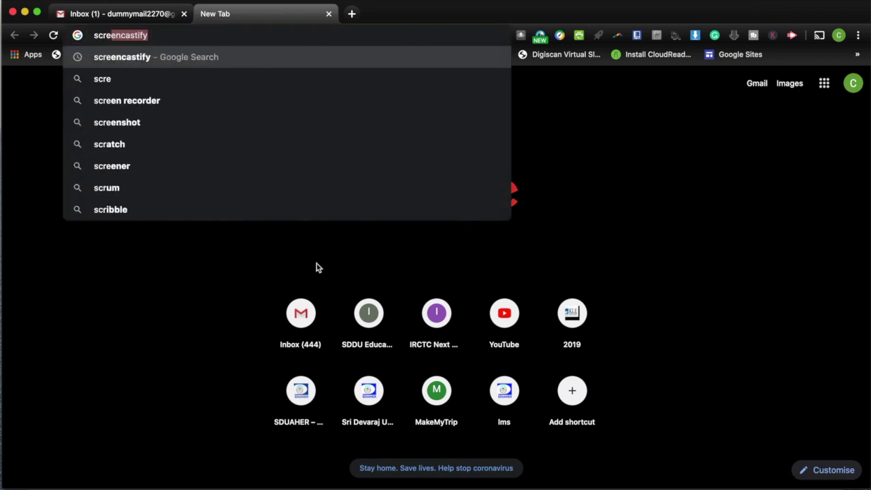
{"action": "type", "text": "encastify"}
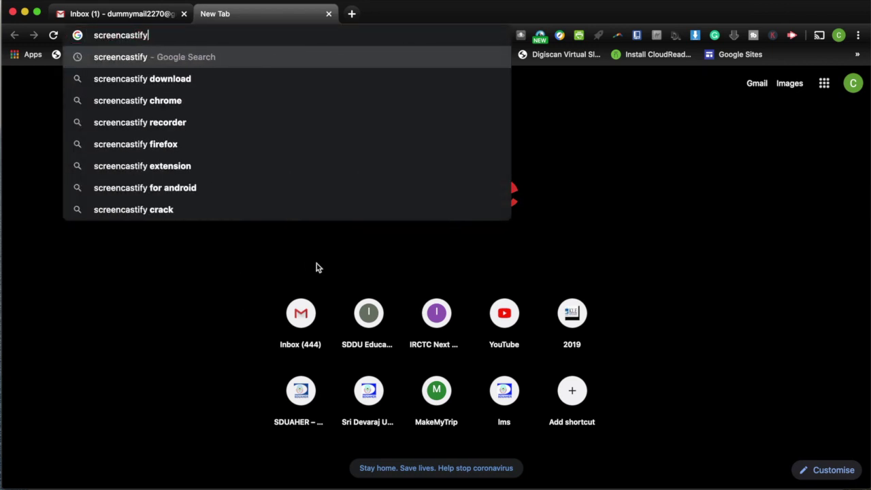
{"action": "key", "text": "Return"}
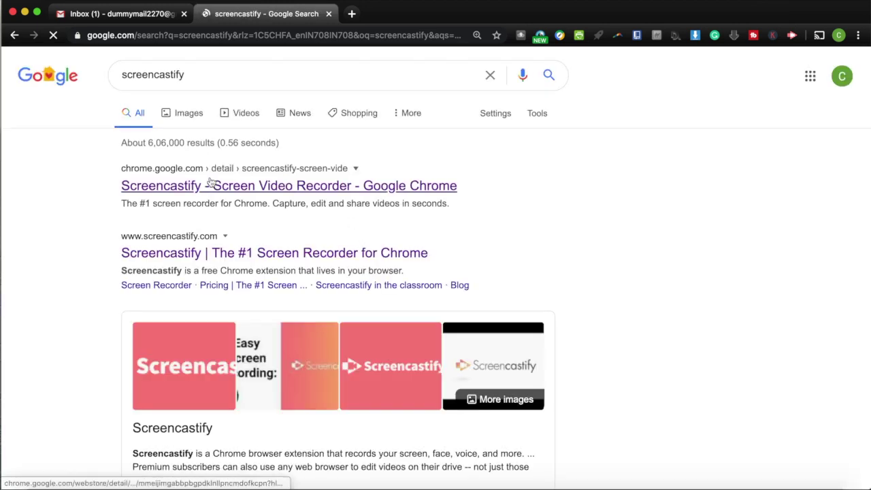
{"action": "left_click", "coordinate": [224, 194]}
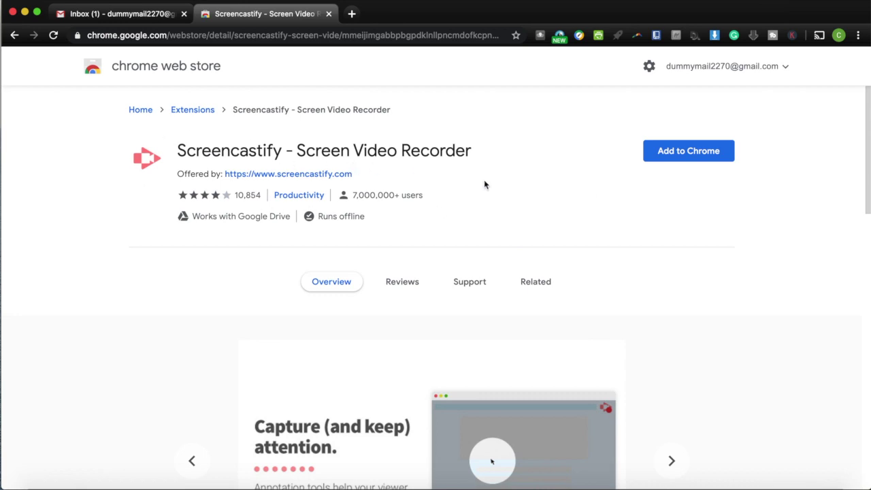
Step: Add the Screencastify - Screen Video Recorder extension to Chrome and dismiss the offer to turn on sync
{"action": "scroll", "coordinate": [346, 246], "scroll_direction": "down", "scroll_amount": 1}
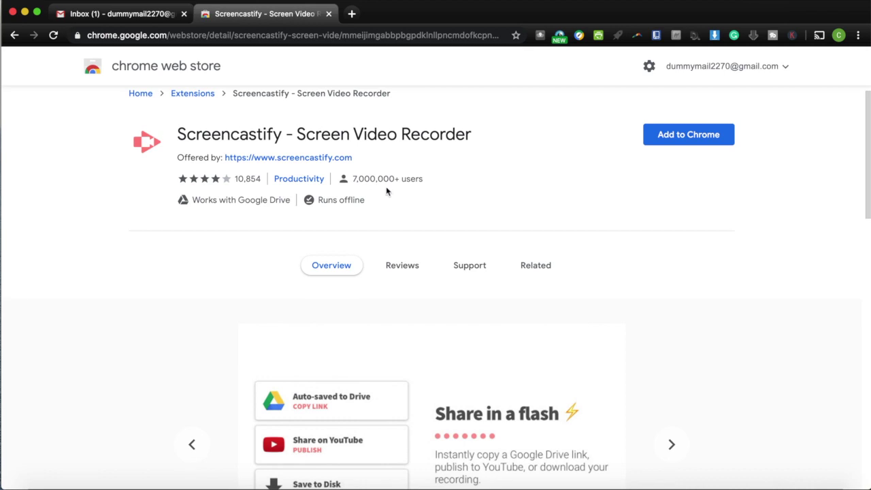
{"action": "left_click", "coordinate": [660, 146]}
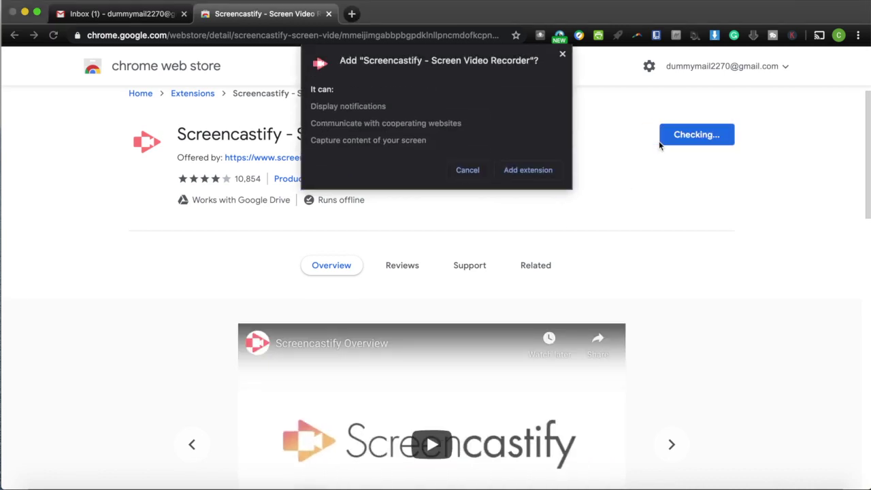
{"action": "left_click", "coordinate": [518, 170]}
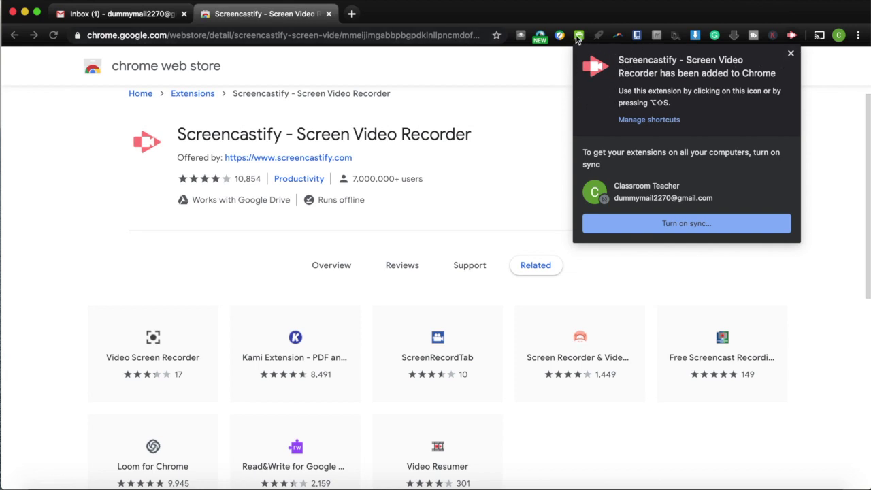
{"action": "left_click", "coordinate": [791, 53]}
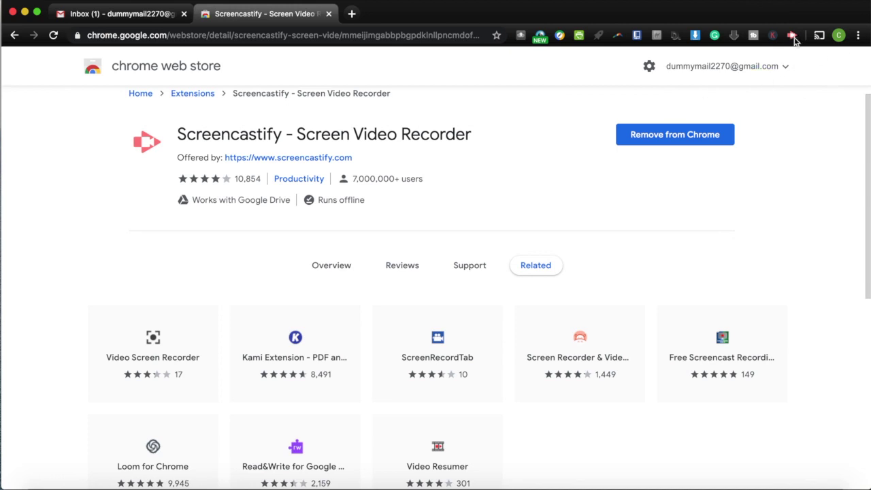
Step: Start the Screencastify setup, sign in with the Google account and allow access to its Google Drive files
{"action": "left_click", "coordinate": [792, 37]}
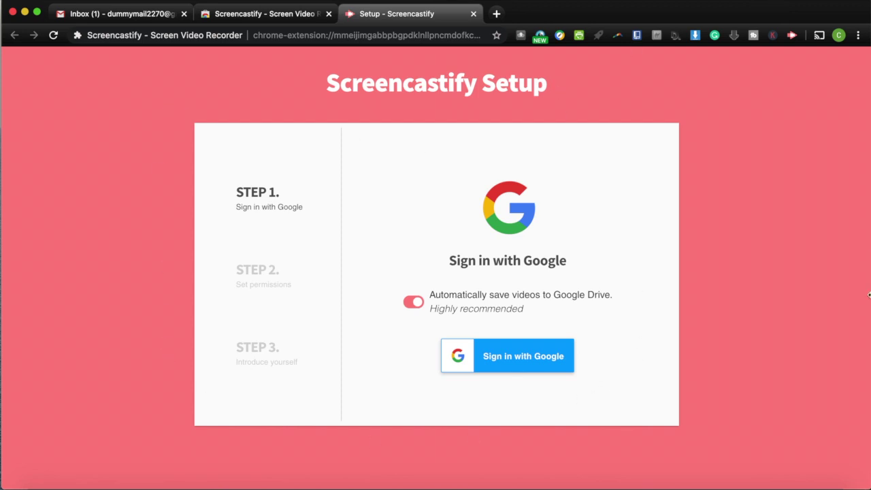
{"action": "left_click", "coordinate": [486, 370]}
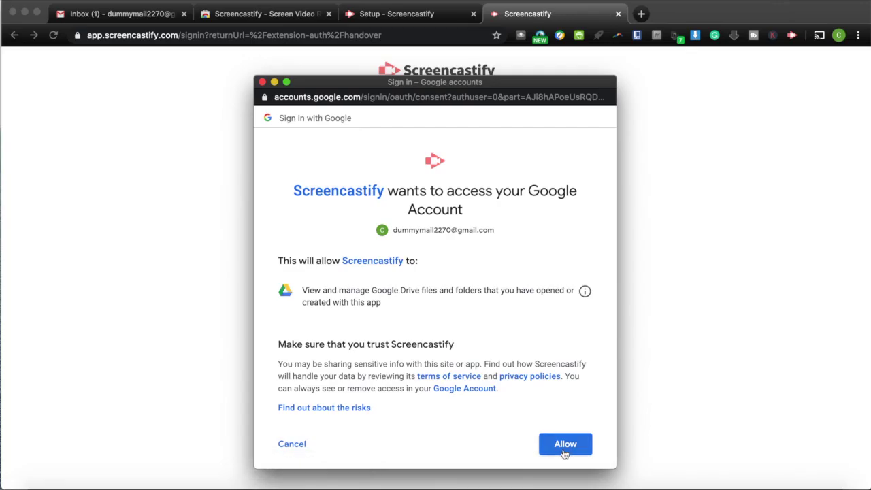
{"action": "left_click", "coordinate": [563, 450]}
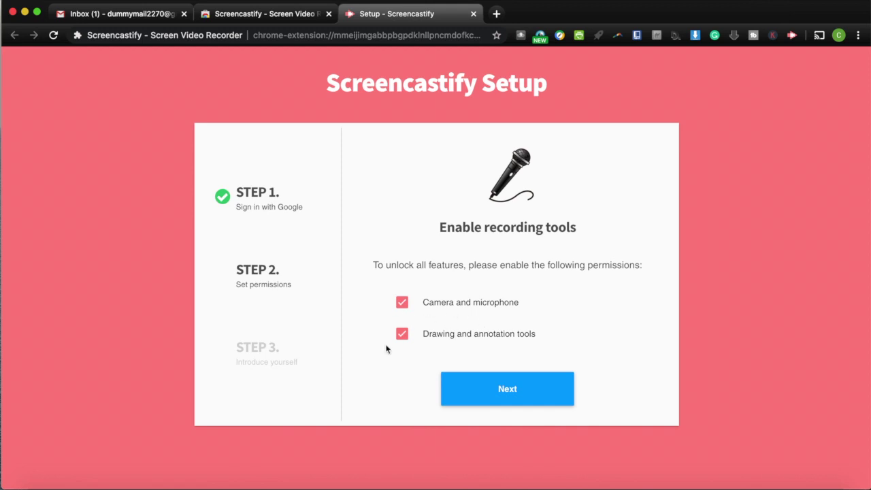
Step: Grant the camera, microphone, drawing and annotation permissions, and introduce yourself as an Educator at College/University level
{"action": "left_click", "coordinate": [497, 380]}
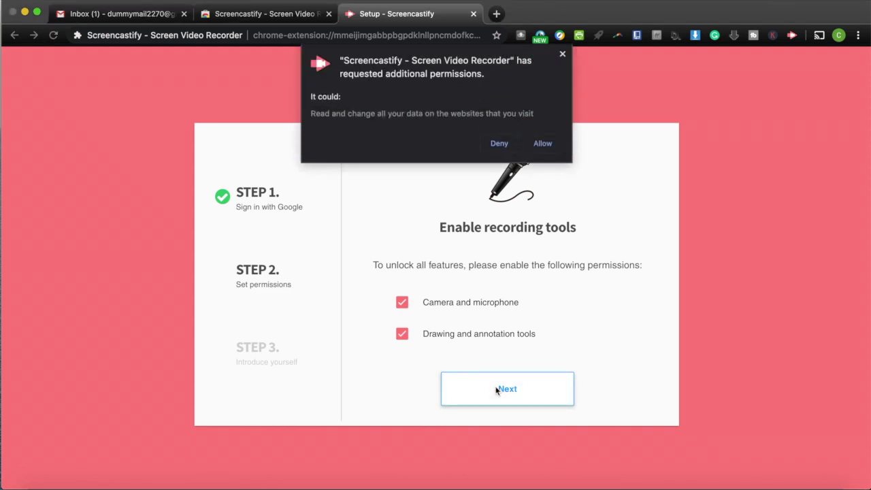
{"action": "left_click", "coordinate": [546, 145]}
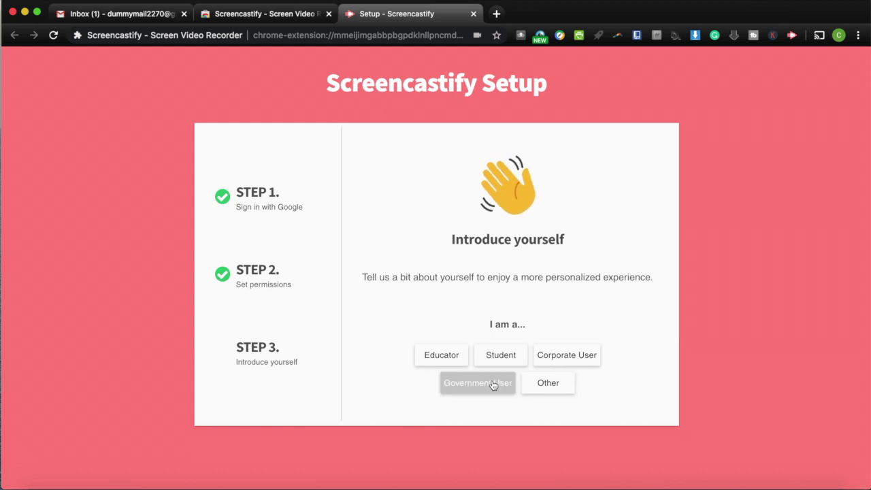
{"action": "left_click", "coordinate": [534, 384]}
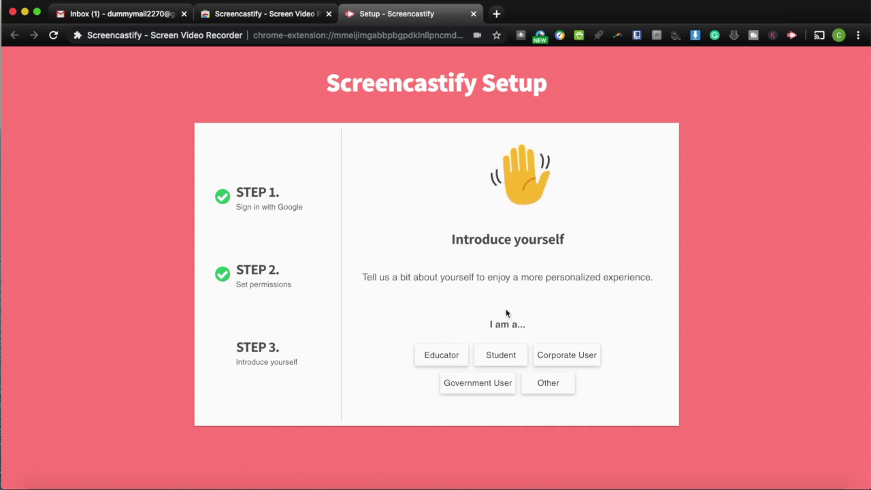
{"action": "left_click", "coordinate": [440, 360]}
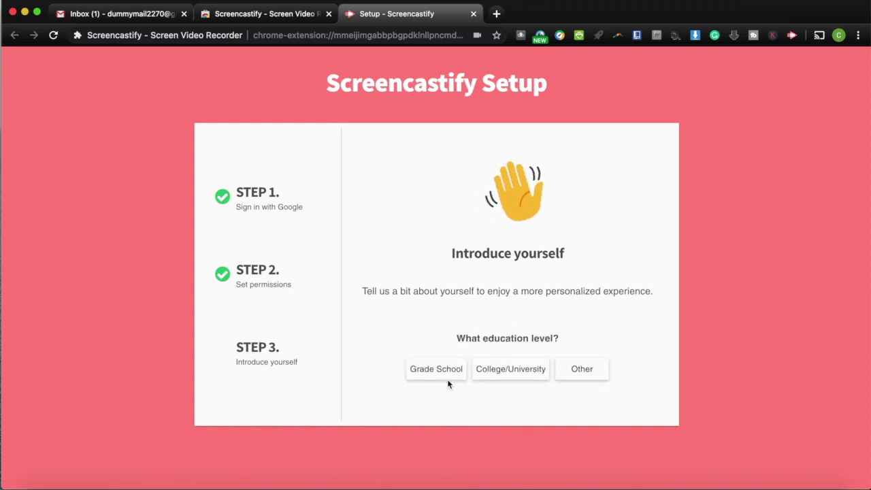
{"action": "left_click", "coordinate": [518, 376]}
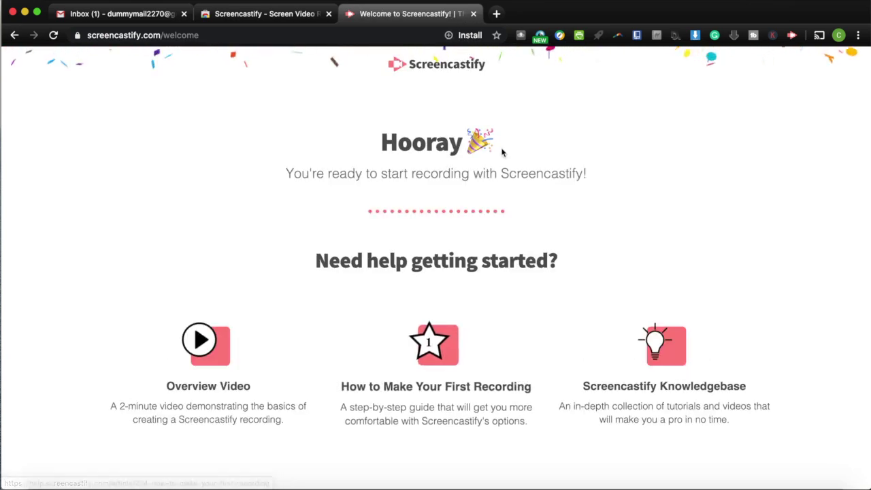
Step: Open the Screencastify pricing page and compare the Free and Unlimited plans
{"action": "scroll", "coordinate": [501, 153], "scroll_direction": "down", "scroll_amount": 10}
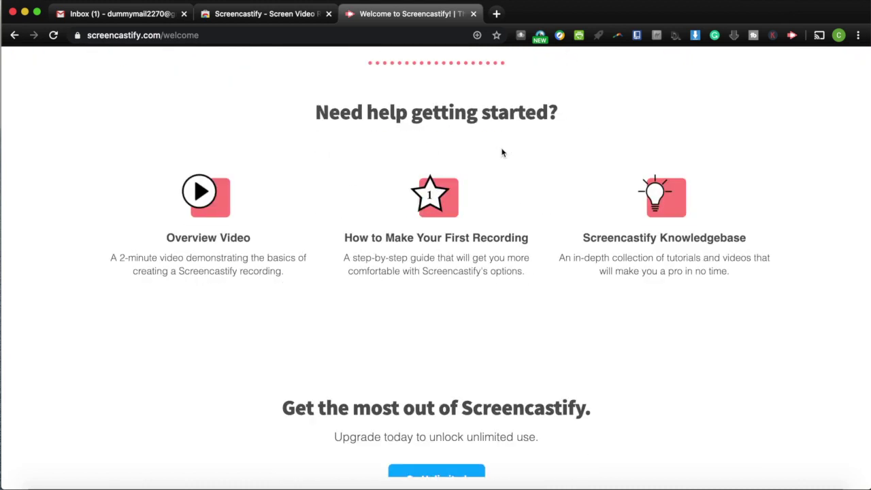
{"action": "left_click", "coordinate": [477, 161]}
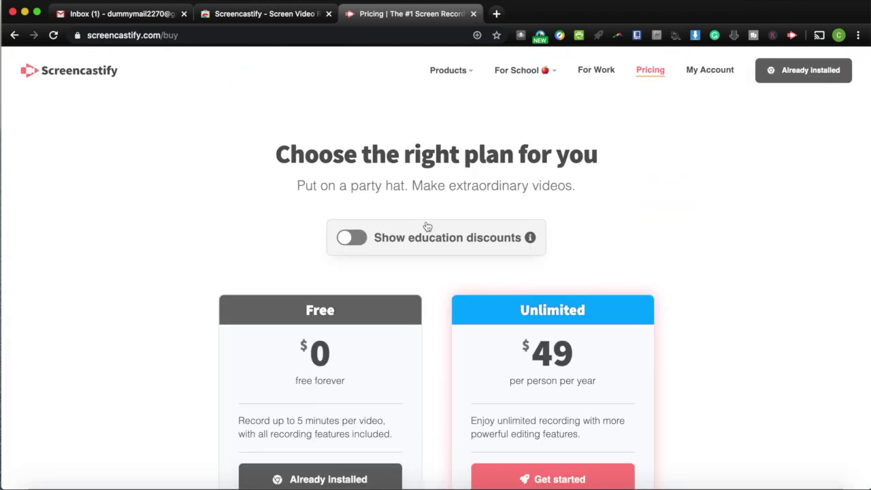
{"action": "scroll", "coordinate": [427, 226], "scroll_direction": "down", "scroll_amount": 3}
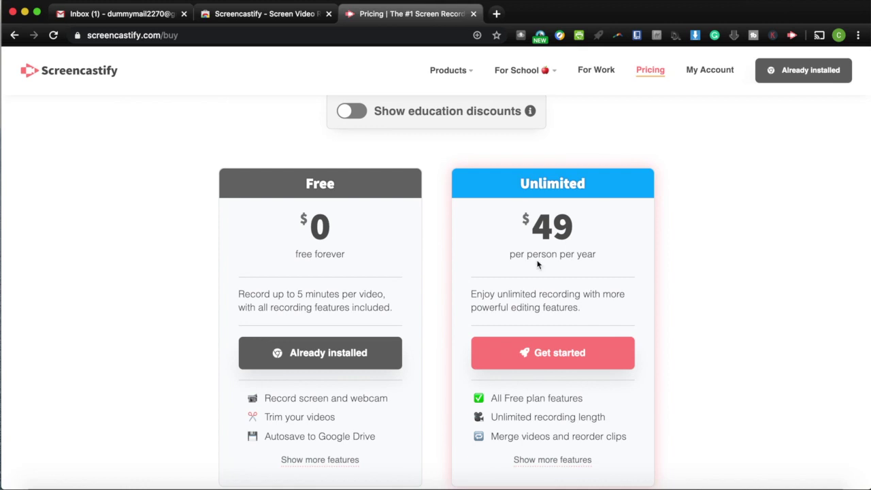
{"action": "scroll", "coordinate": [537, 265], "scroll_direction": "down", "scroll_amount": 1}
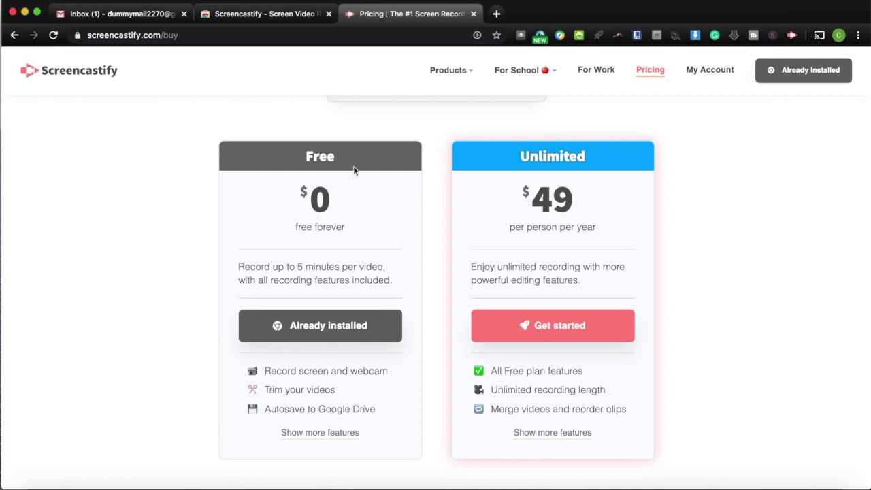
{"action": "scroll", "coordinate": [375, 252], "scroll_direction": "down", "scroll_amount": 1}
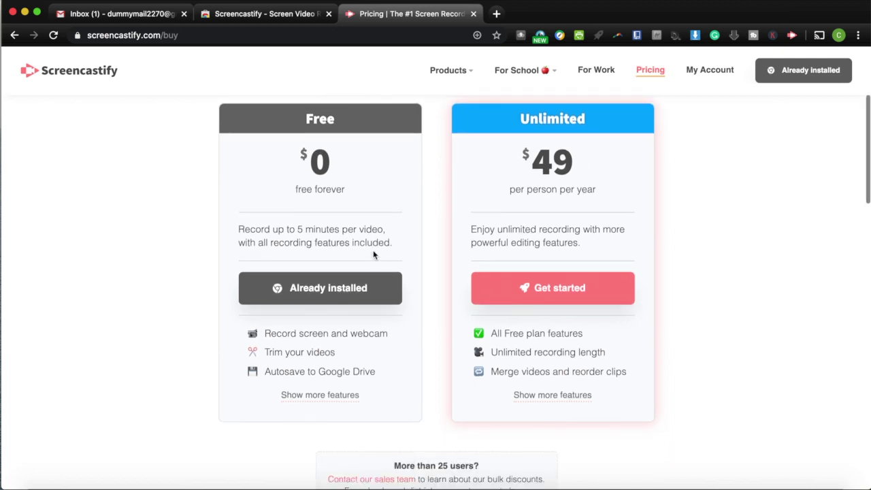
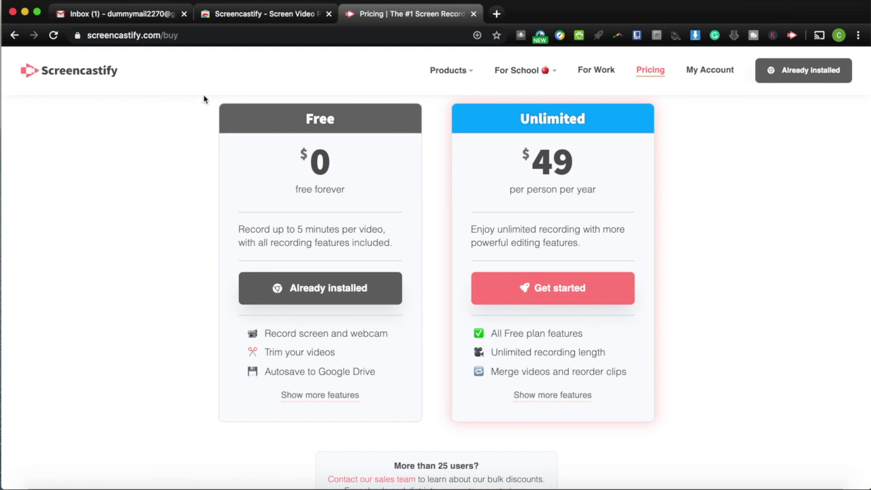
{"action": "left_click", "coordinate": [25, 13]}
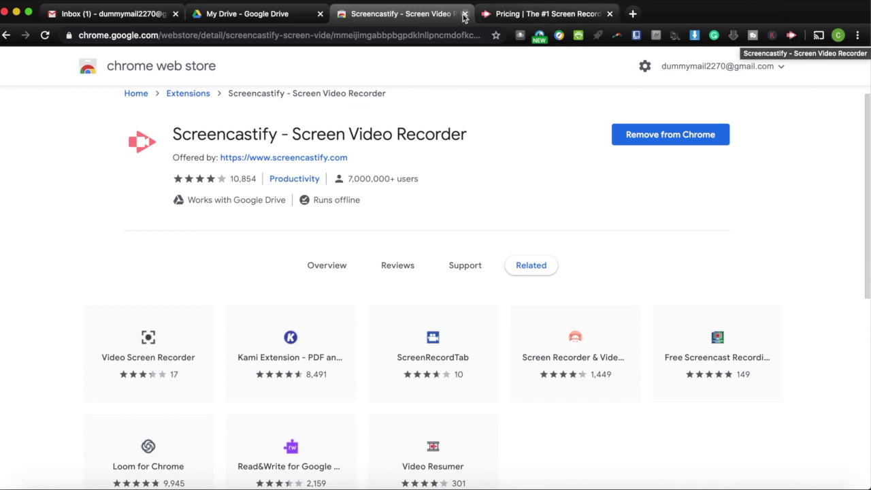
Step: Open Tuberculosis.ppt from My Drive in Google Drive with Office Editing for Docs, Sheets & Slides
{"action": "left_click", "coordinate": [263, 13]}
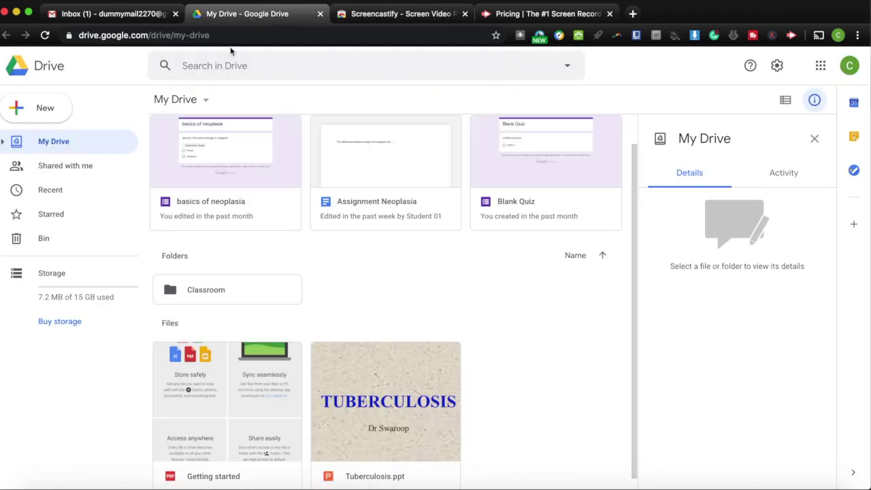
{"action": "scroll", "coordinate": [439, 349], "scroll_direction": "down", "scroll_amount": 1}
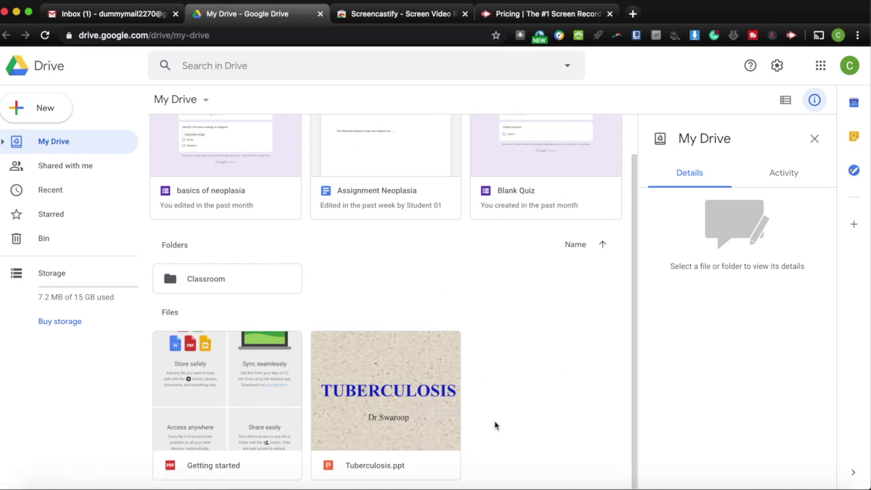
{"action": "left_click", "coordinate": [393, 389]}
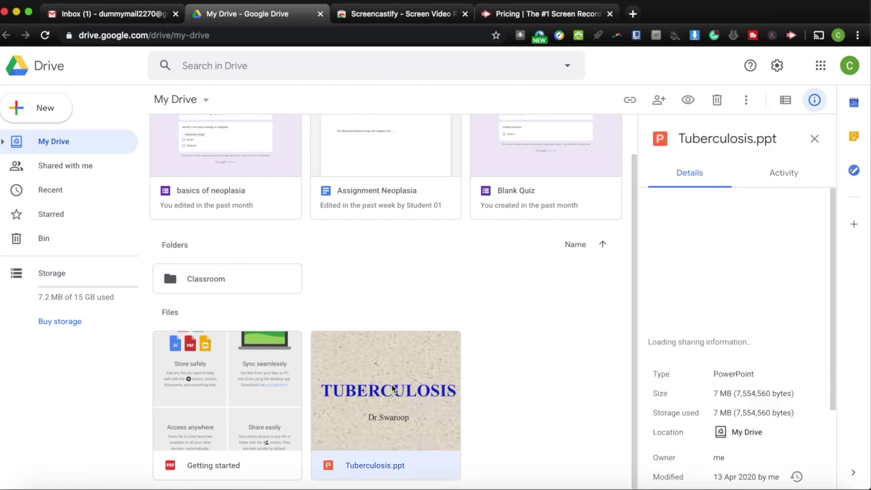
{"action": "right_click", "coordinate": [394, 389]}
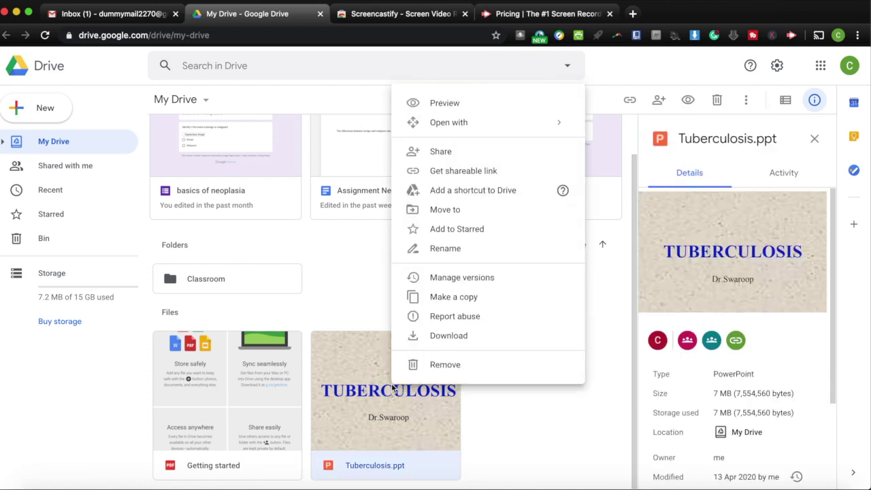
{"action": "mouse_move", "coordinate": [531, 126]}
{"action": "left_click", "coordinate": [627, 139]}
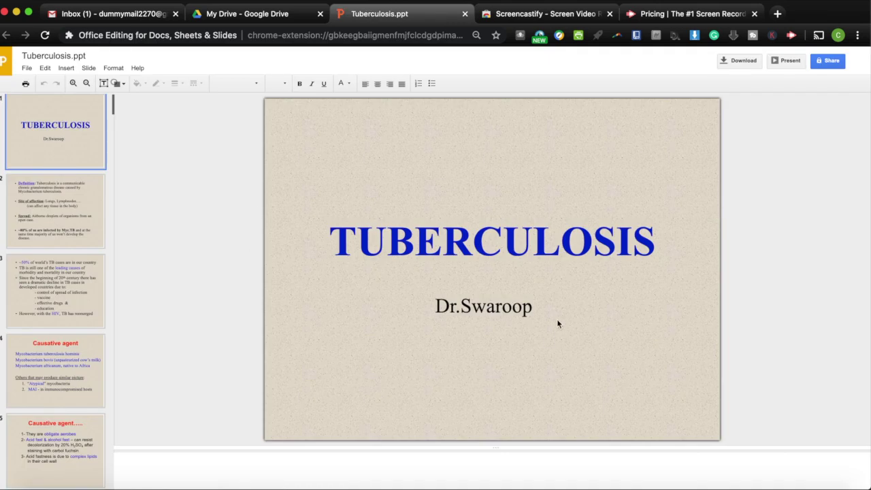
Step: Open the Screencastify recorder on the presentation, try the Desktop source and set the recording source to Browser Tab
{"action": "left_click", "coordinate": [791, 36]}
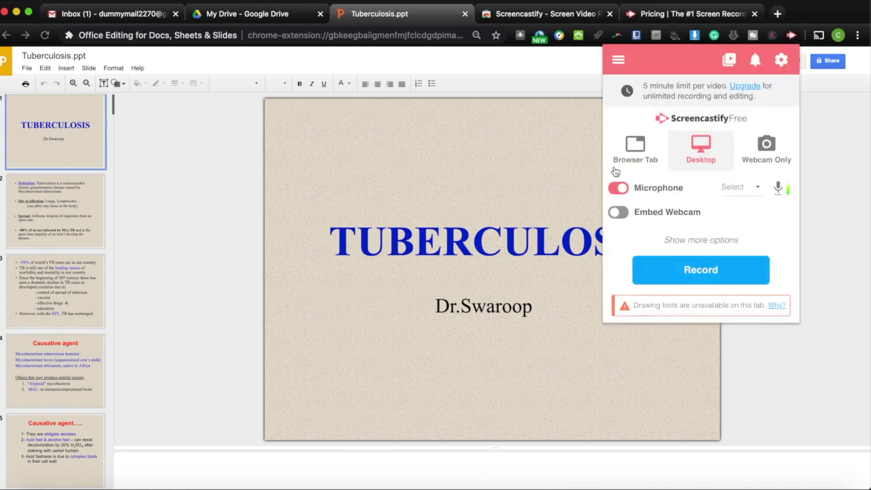
{"action": "left_click", "coordinate": [634, 151]}
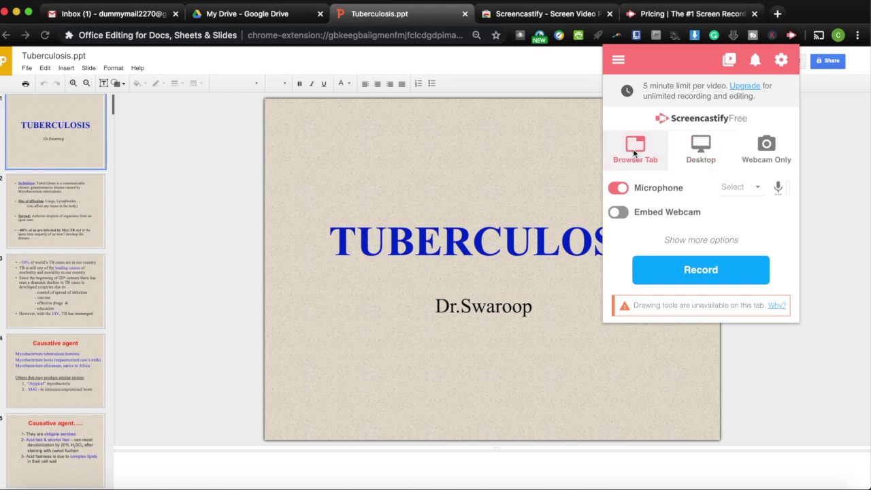
{"action": "left_click", "coordinate": [698, 155]}
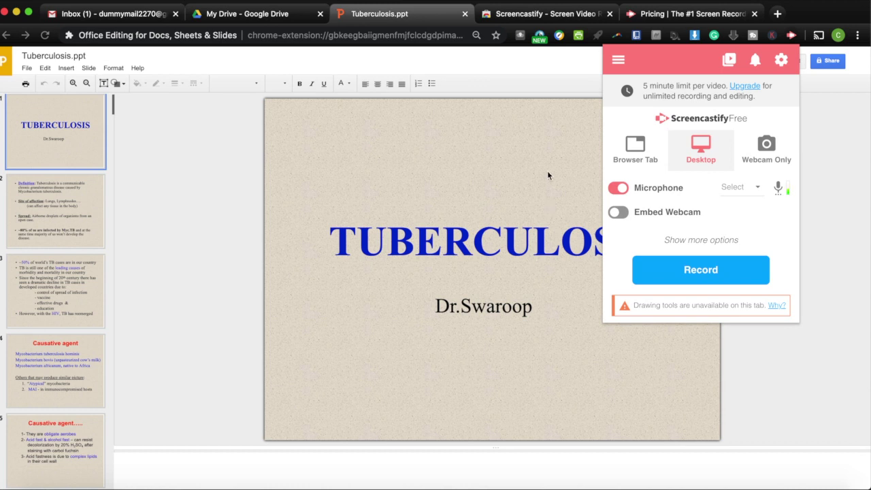
{"action": "left_click", "coordinate": [635, 146]}
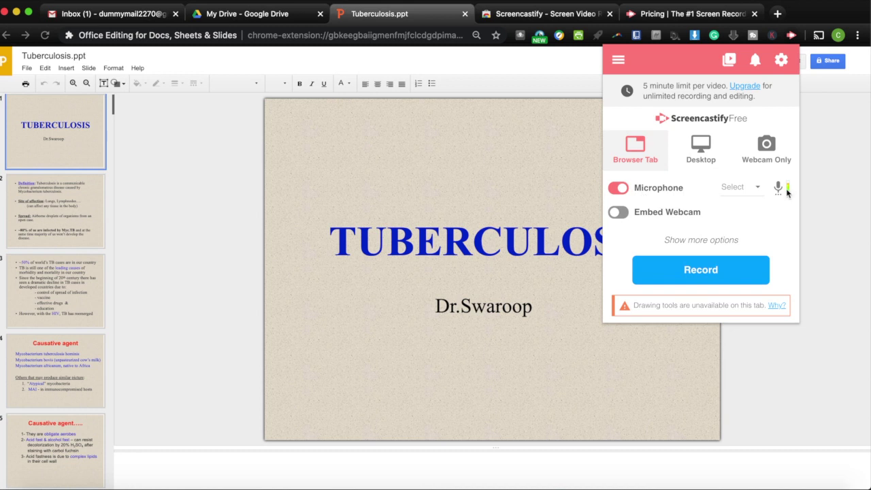
Step: Set the recording microphone to Blue Snowball (0d8c:0005)
{"action": "left_click", "coordinate": [758, 192]}
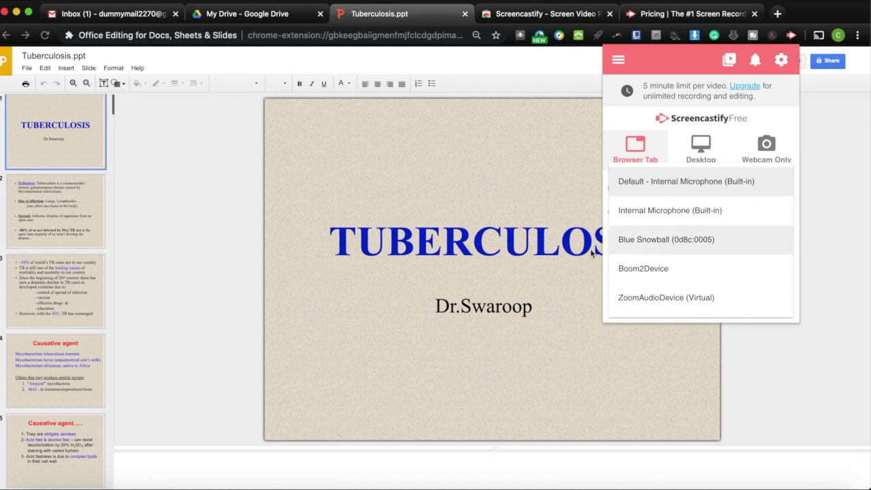
{"action": "left_click", "coordinate": [632, 241]}
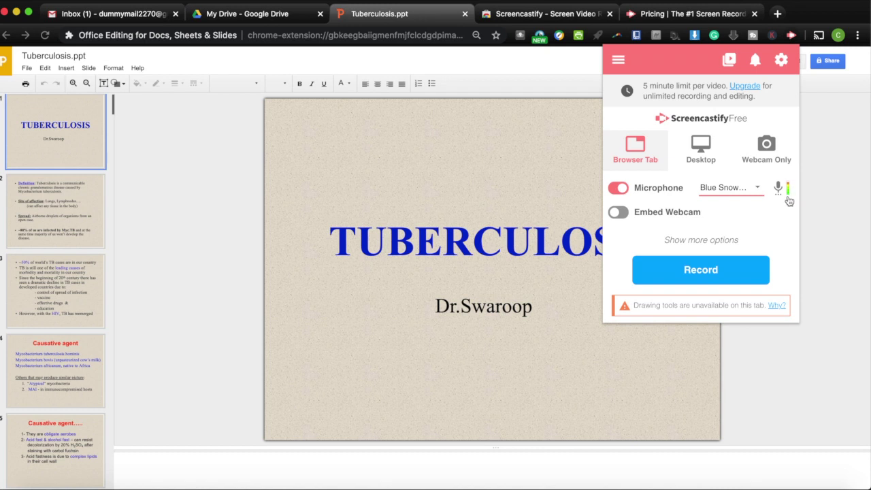
{"action": "left_click", "coordinate": [739, 197]}
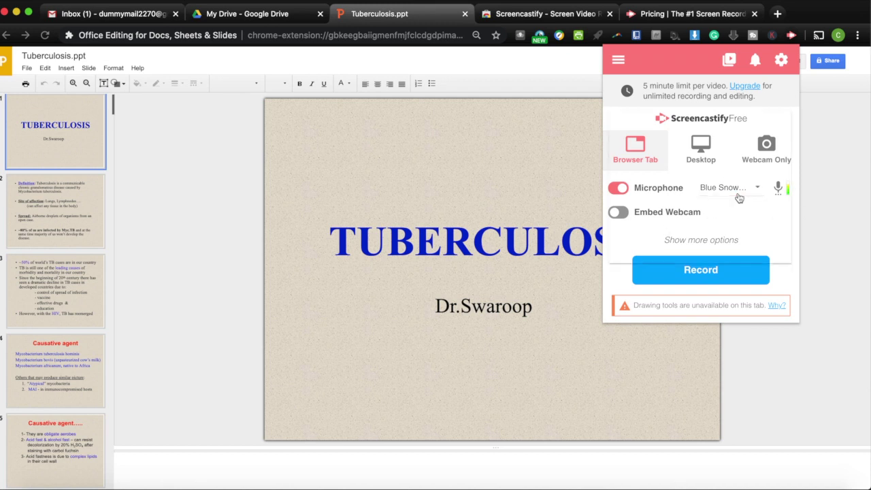
Step: Switch the recording microphone to the Default - Int… device and embed the webcam using the FaceTime HD Camera
{"action": "left_click", "coordinate": [676, 129]}
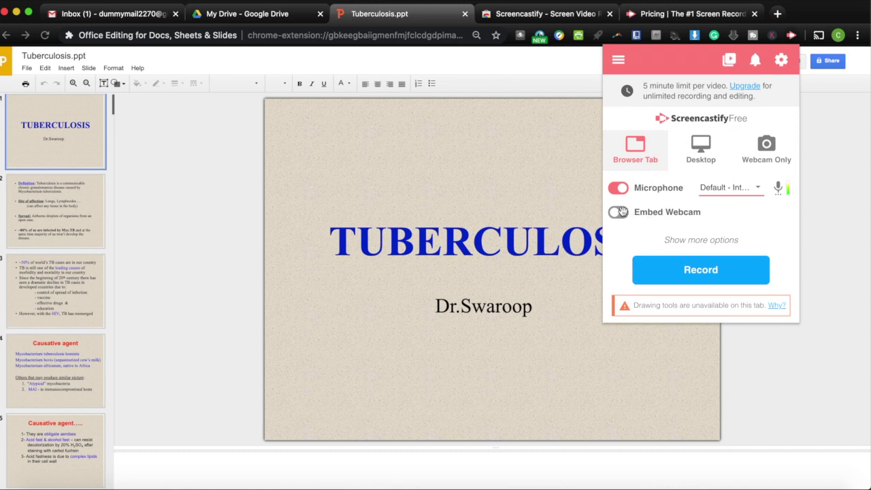
{"action": "left_click", "coordinate": [619, 212]}
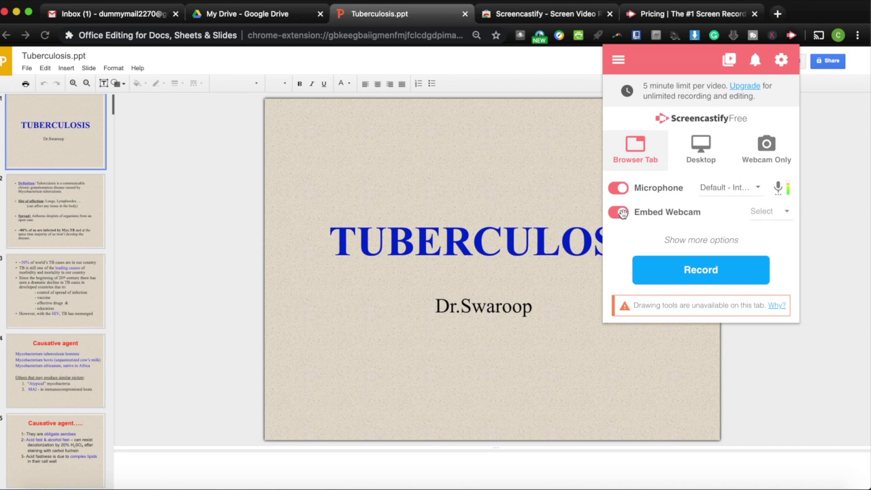
{"action": "left_click", "coordinate": [777, 212]}
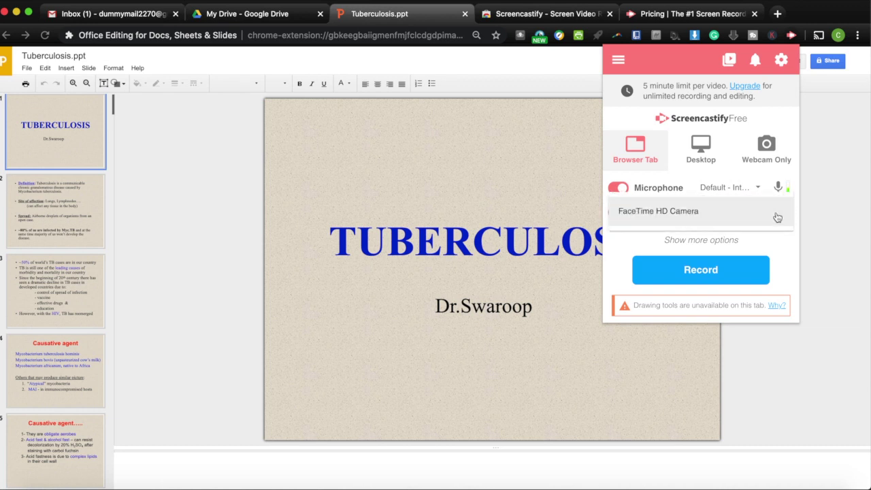
{"action": "left_click", "coordinate": [678, 218]}
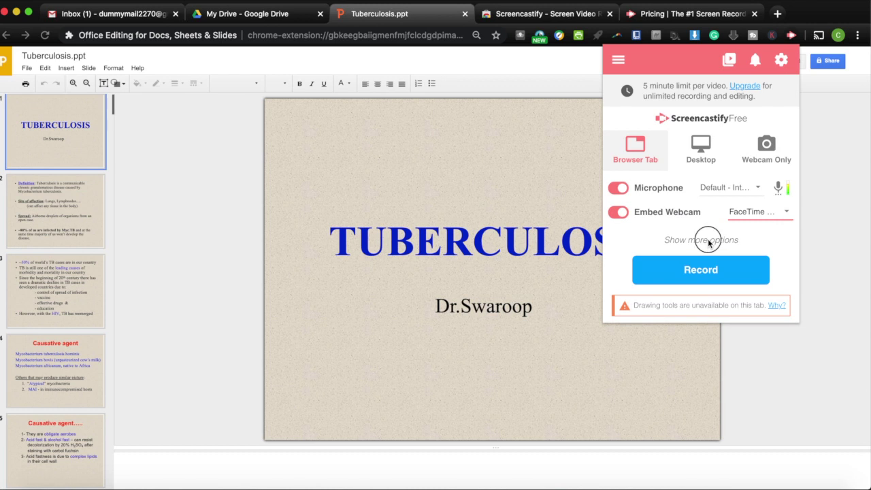
Step: Expand the additional recording options and review the countdown, drawing tools and tab audio settings
{"action": "left_click", "coordinate": [708, 239]}
{"action": "left_click", "coordinate": [687, 238]}
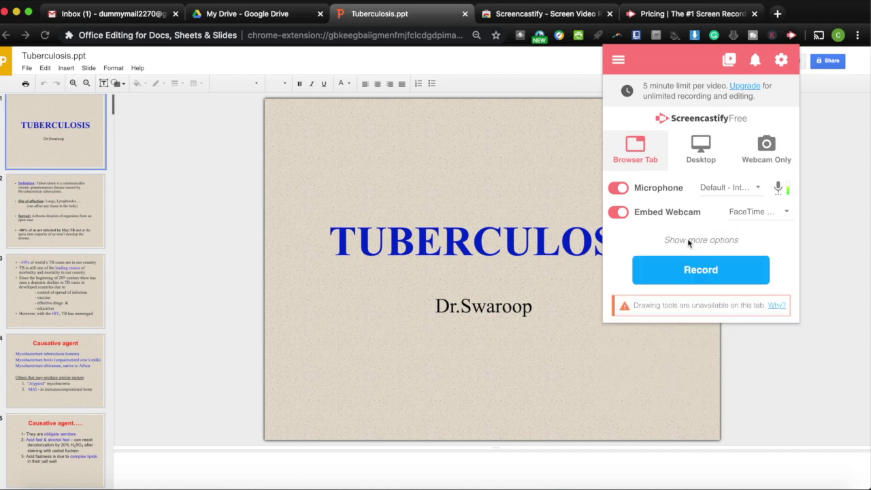
{"action": "left_click", "coordinate": [688, 238]}
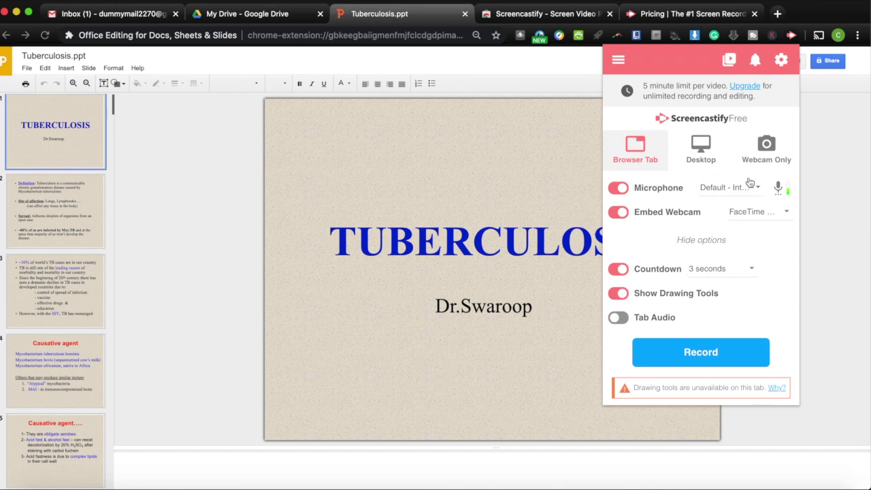
{"action": "left_click", "coordinate": [710, 361]}
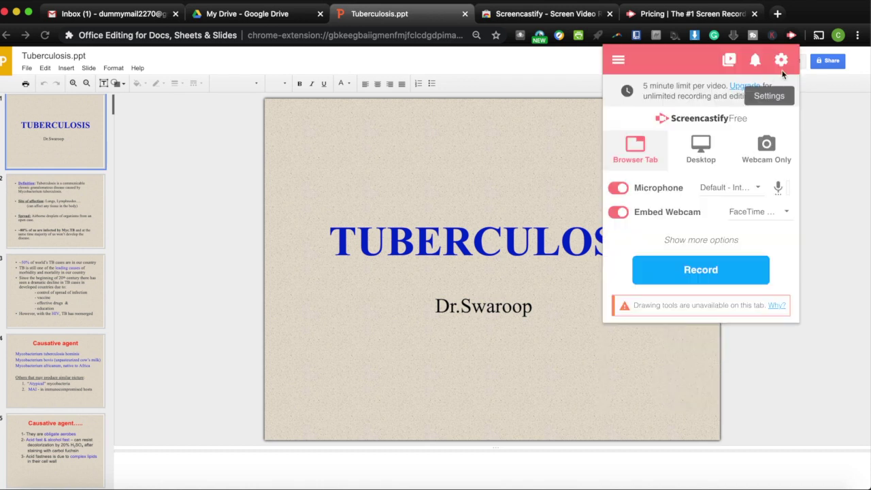
Step: Limit the recording resolution to 720p (1280×720) in the recorder's advanced settings
{"action": "left_click", "coordinate": [783, 67]}
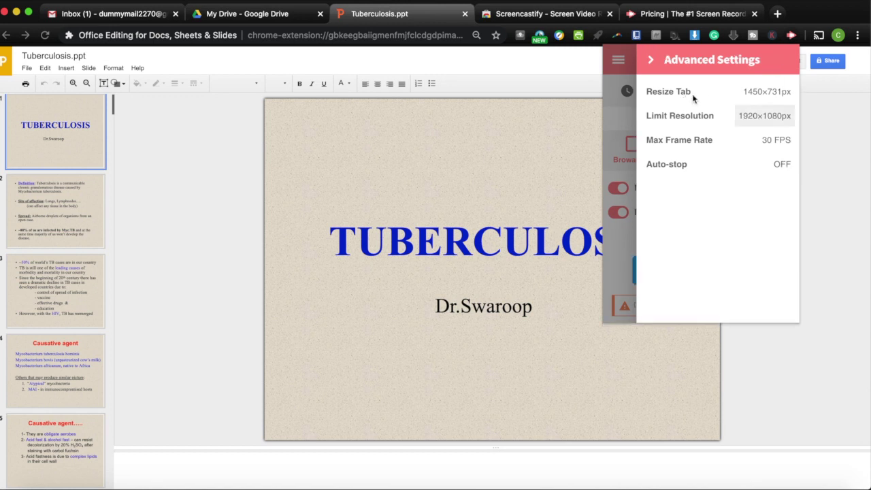
{"action": "left_click", "coordinate": [760, 117]}
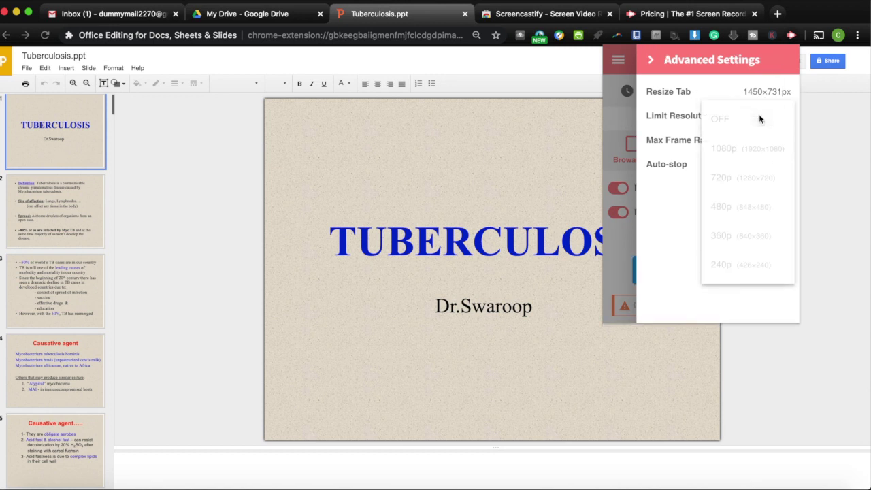
{"action": "left_click", "coordinate": [731, 179]}
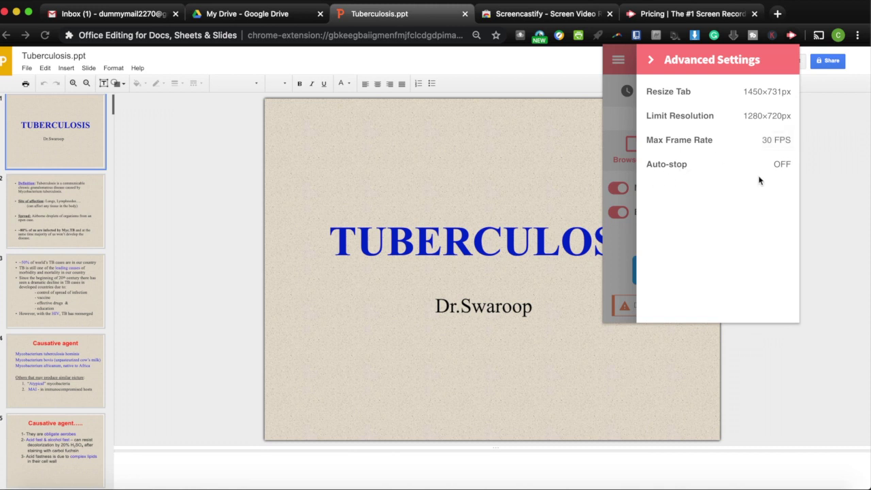
{"action": "left_click", "coordinate": [651, 60]}
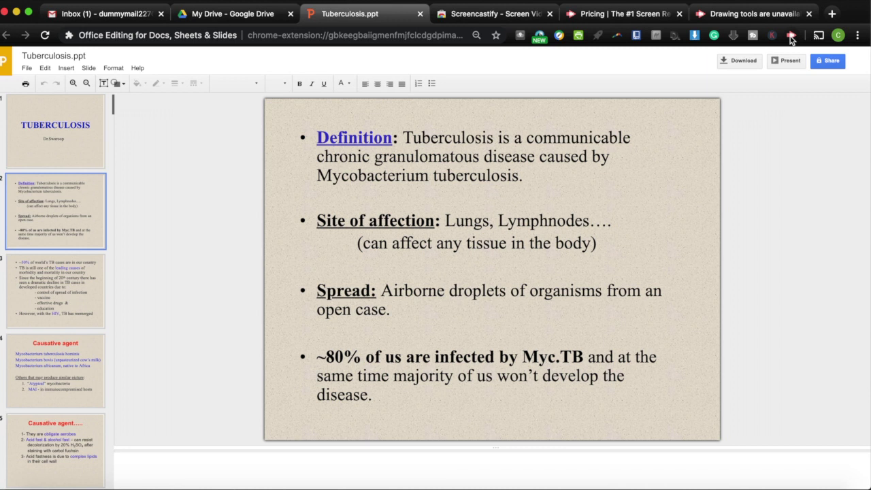
Step: Reopen the Screencastify recorder, set the recording source to Desktop and start the recording
{"action": "left_click", "coordinate": [791, 36]}
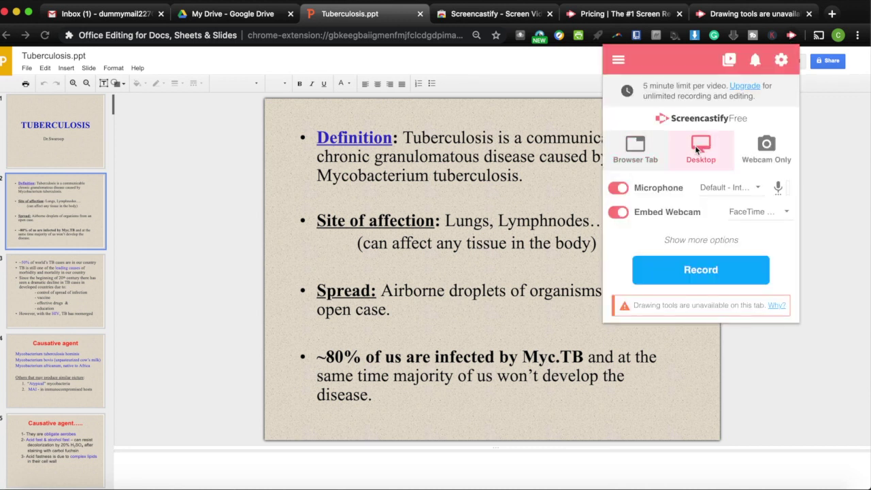
{"action": "left_click", "coordinate": [698, 149]}
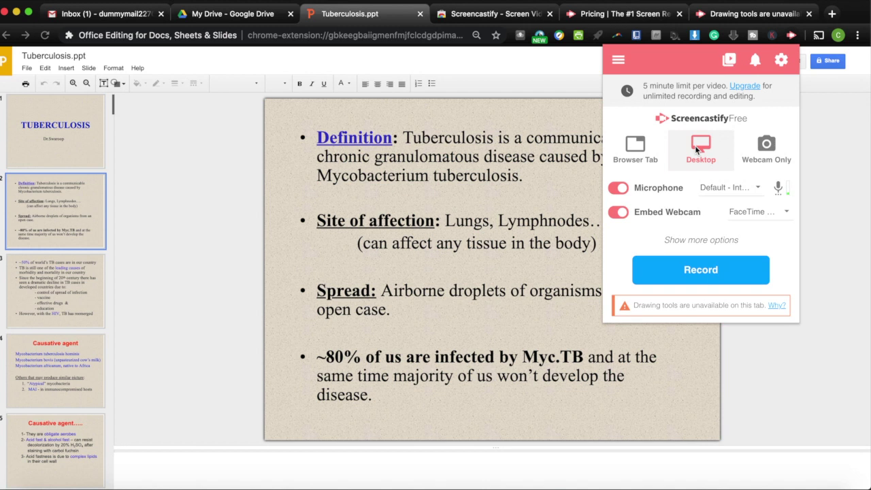
{"action": "left_click", "coordinate": [709, 271]}
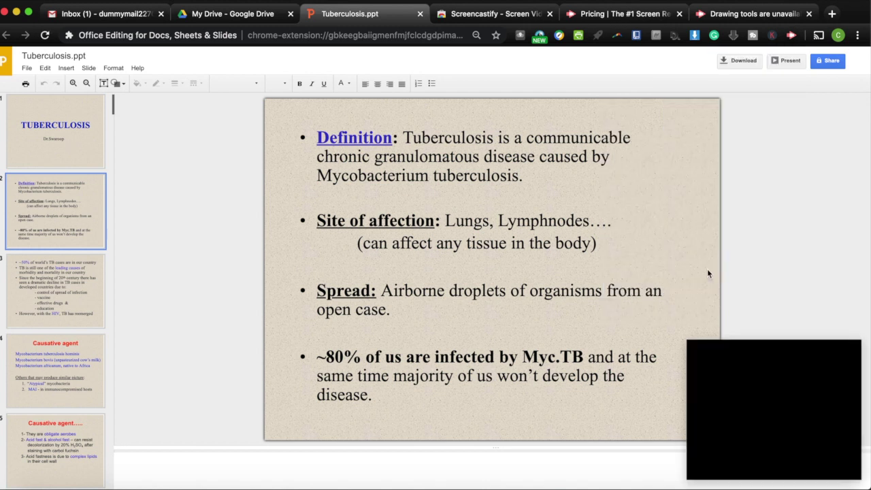
Step: Minimize the browser and share the Physical EXAMINATION OF URINE application window with Screencastify
{"action": "left_click", "coordinate": [16, 13]}
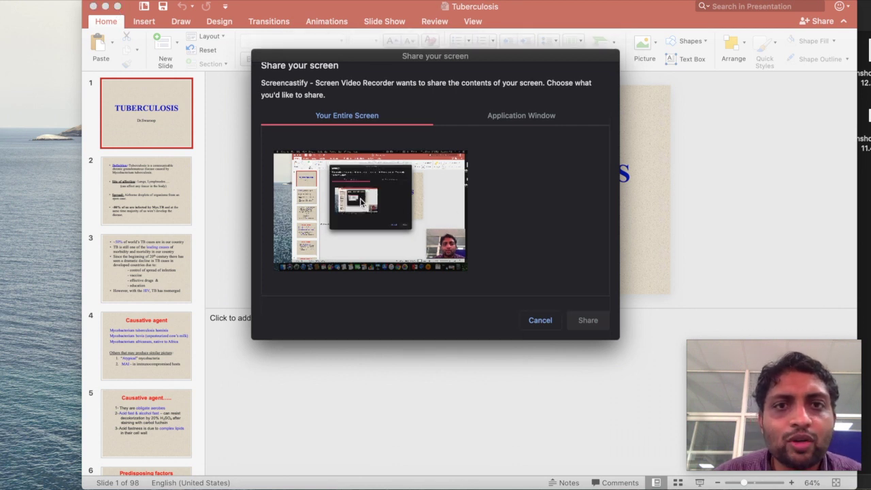
{"action": "left_click", "coordinate": [513, 117]}
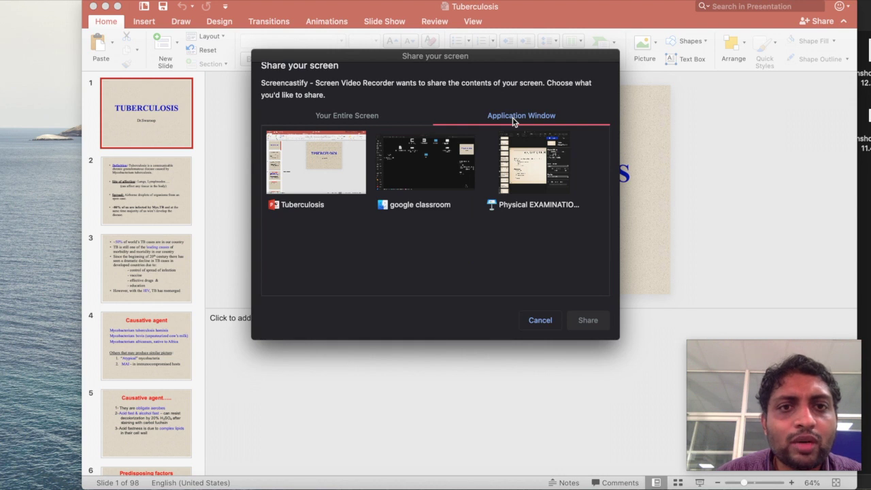
{"action": "left_click", "coordinate": [527, 176]}
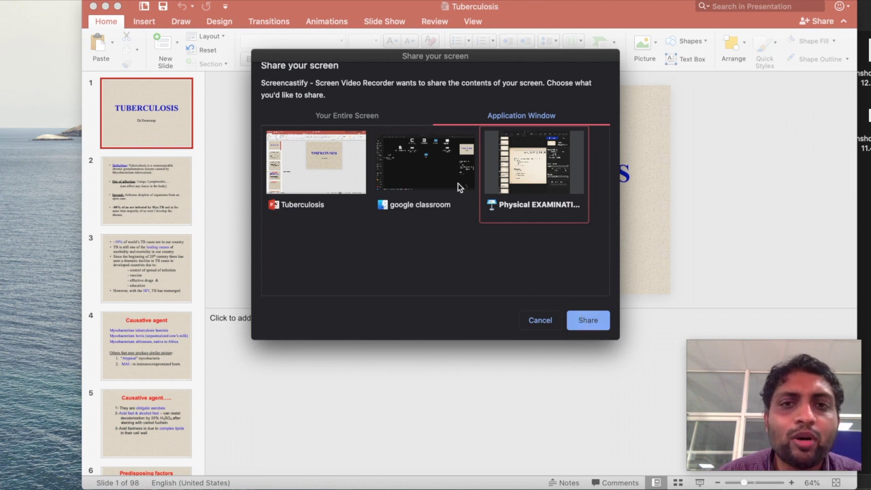
{"action": "left_click", "coordinate": [596, 326]}
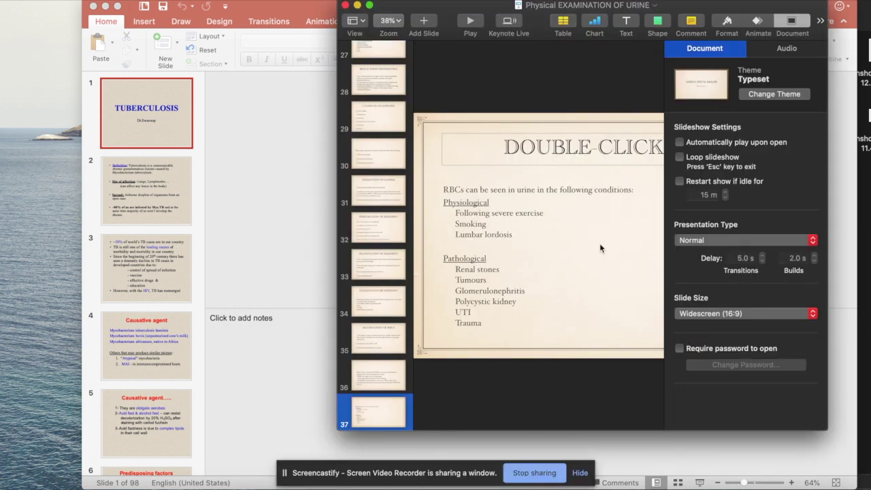
Step: Make the Physical EXAMINATION OF URINE window full screen and select its first slide, Examination of Urine
{"action": "left_click", "coordinate": [370, 5]}
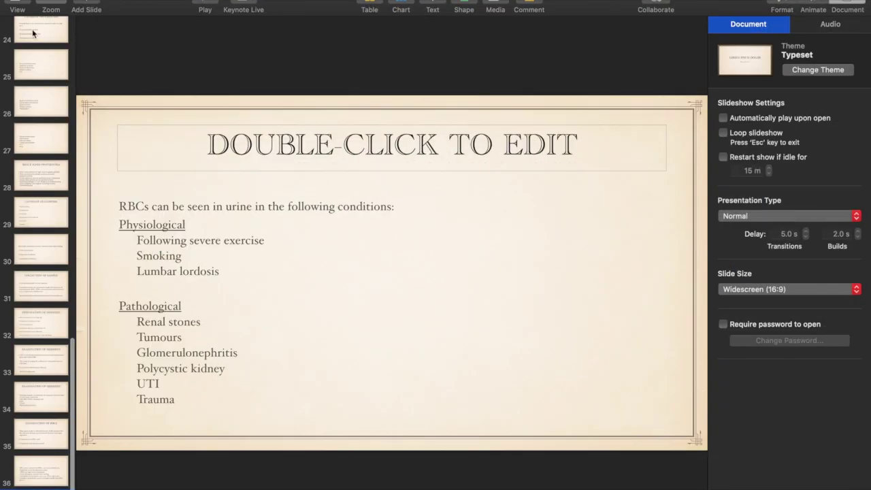
{"action": "scroll", "coordinate": [28, 61], "scroll_direction": "up", "scroll_amount": 2}
{"action": "scroll", "coordinate": [27, 64], "scroll_direction": "up", "scroll_amount": 15}
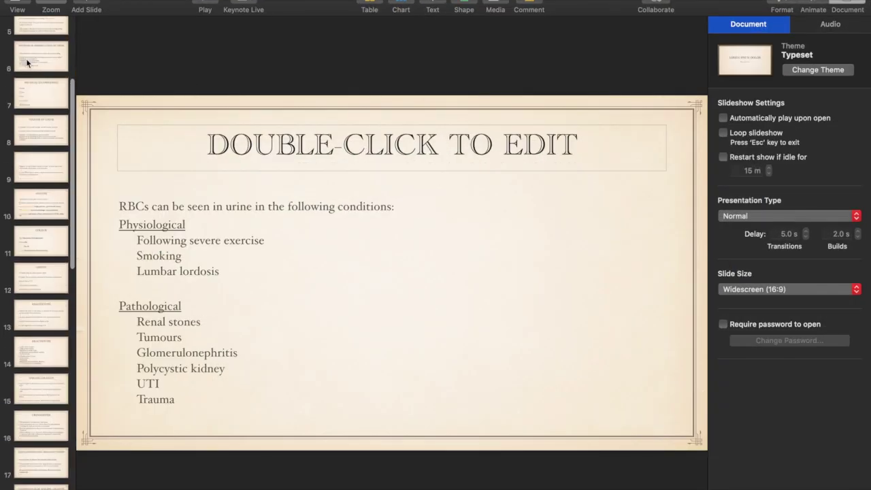
{"action": "left_click", "coordinate": [34, 37]}
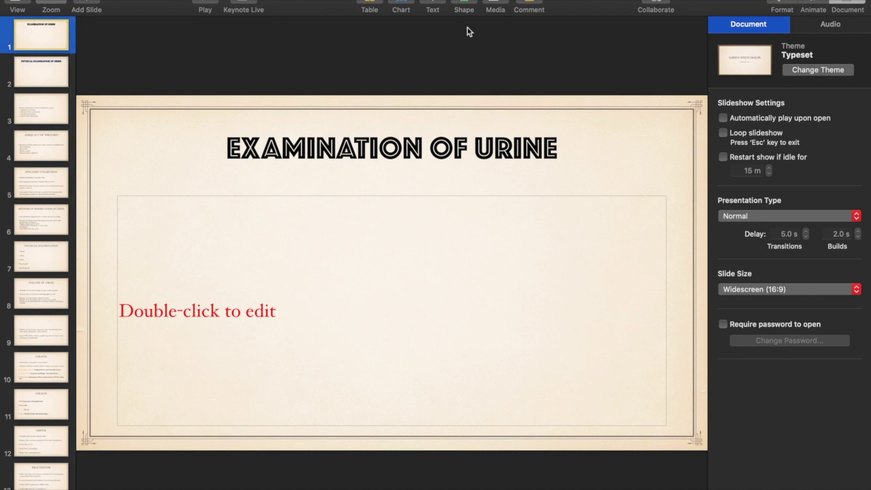
Step: Play the slideshow from the first slide, advance to the third slide and exit the slideshow
{"action": "left_click", "coordinate": [205, 4]}
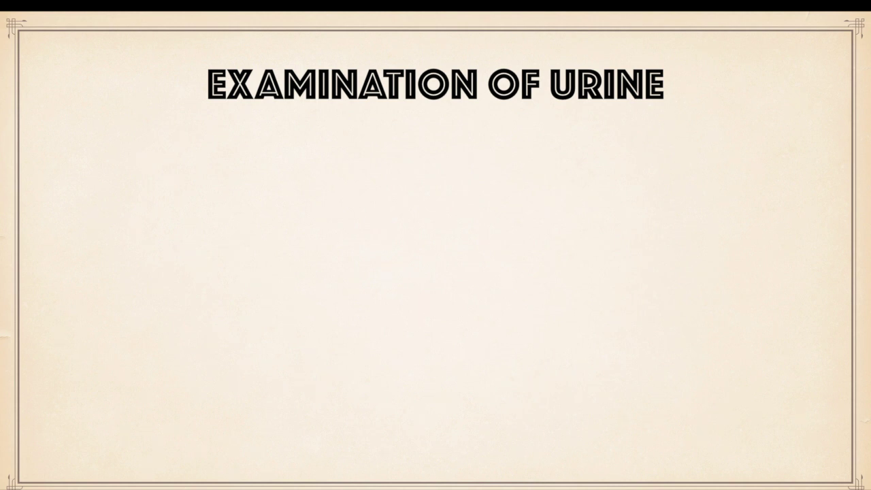
{"action": "key", "text": "Right"}
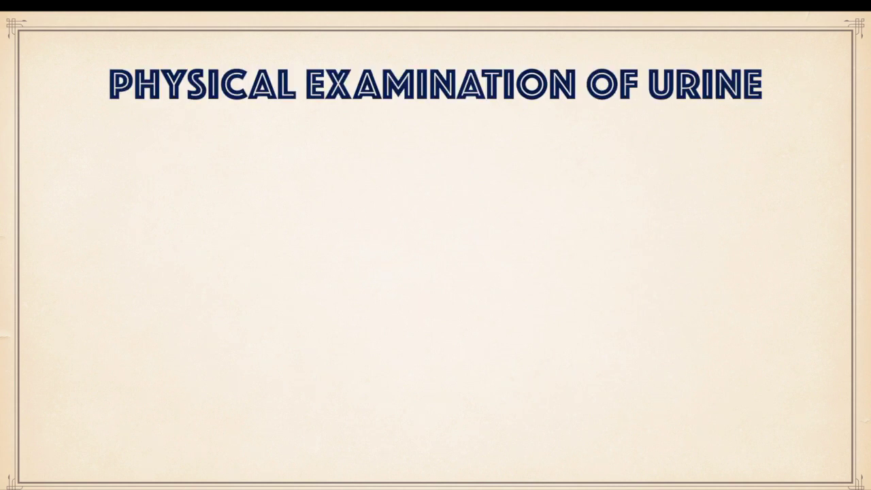
{"action": "key", "text": "Right"}
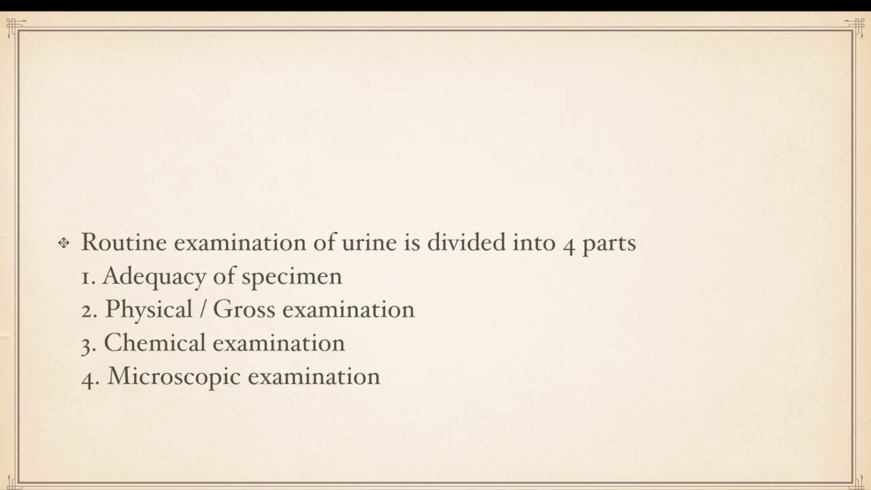
{"action": "key", "text": "Escape"}
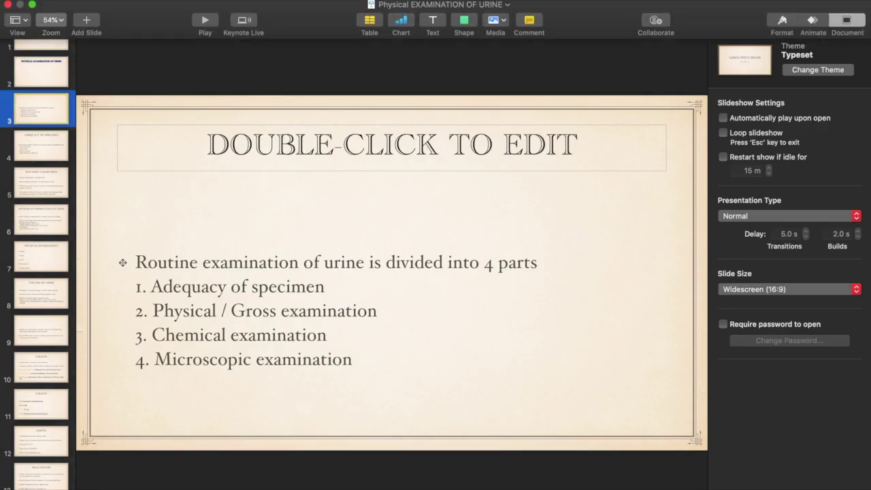
Step: Exit full screen, minimize the Keynote and PowerPoint windows, stop sharing to end the recording and switch back to Chrome
{"action": "key", "text": "ctrl+super+f"}
{"action": "left_click", "coordinate": [357, 5]}
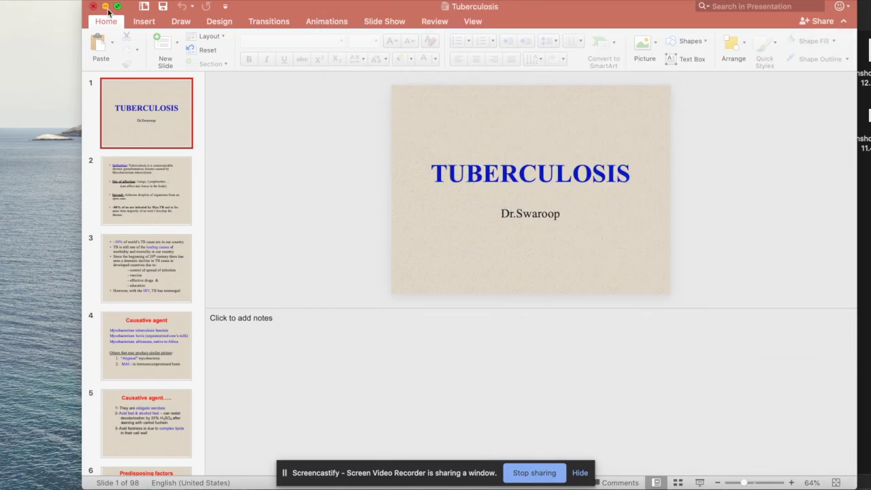
{"action": "left_click", "coordinate": [105, 7]}
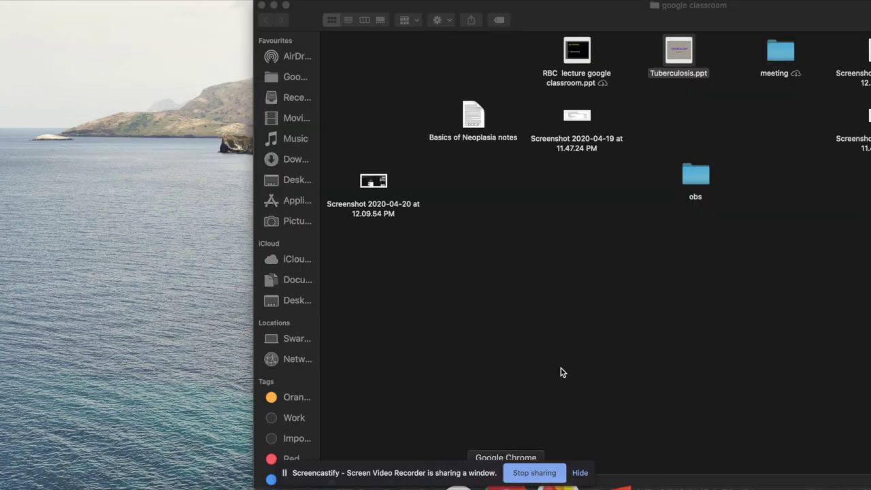
{"action": "left_click", "coordinate": [526, 475]}
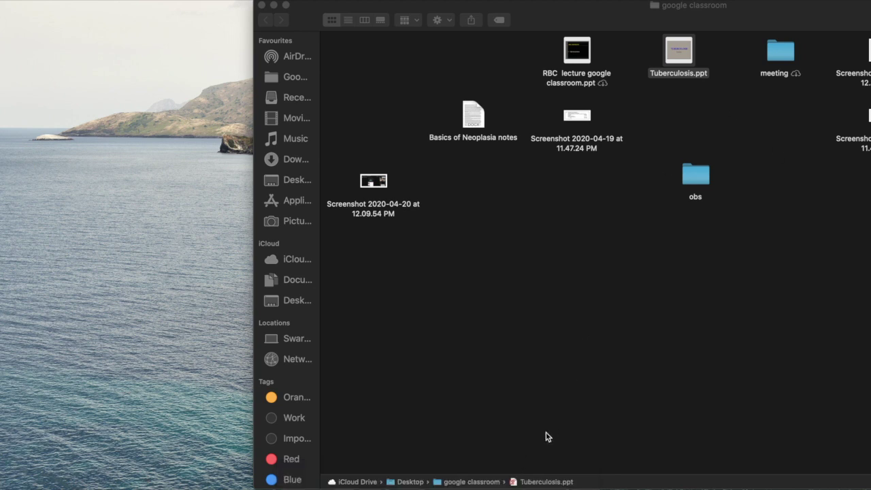
{"action": "left_click", "coordinate": [529, 477]}
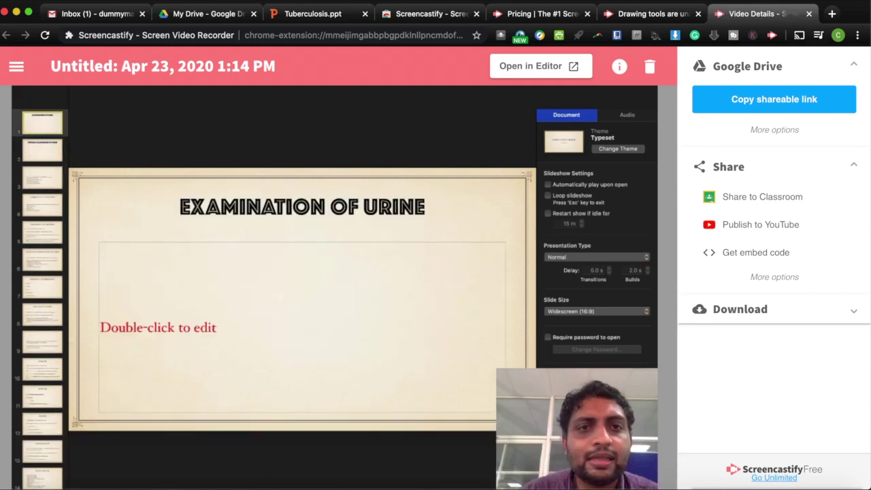
Step: Begin trimming the new recording and set the start cut at 00:15
{"action": "left_click_drag", "start_coordinate": [332, 443], "coordinate": [31, 444]}
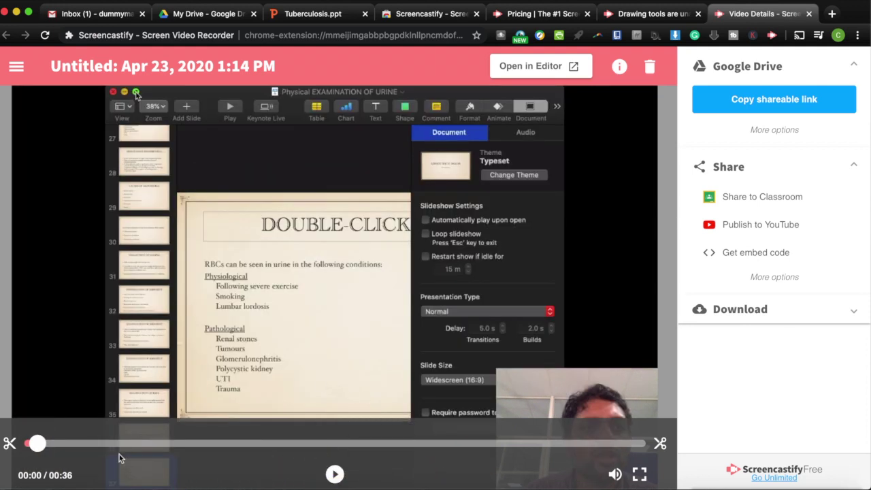
{"action": "left_click", "coordinate": [9, 444]}
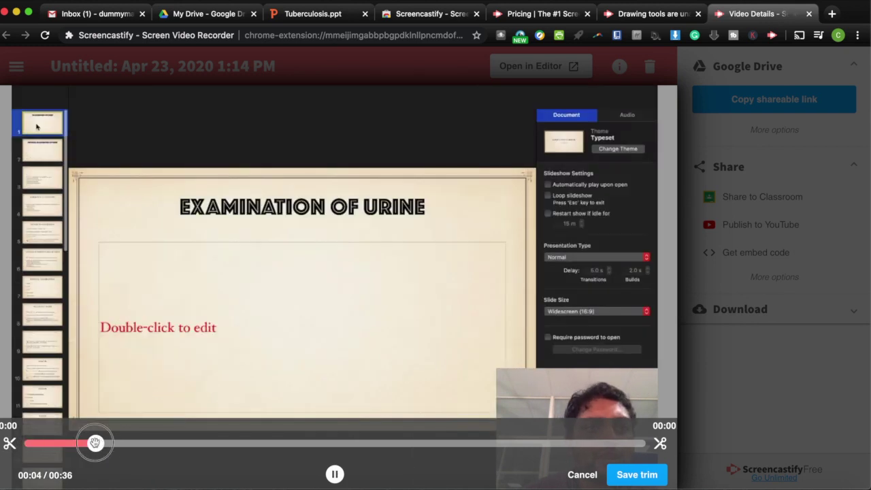
{"action": "left_click_drag", "start_coordinate": [151, 443], "coordinate": [367, 444]}
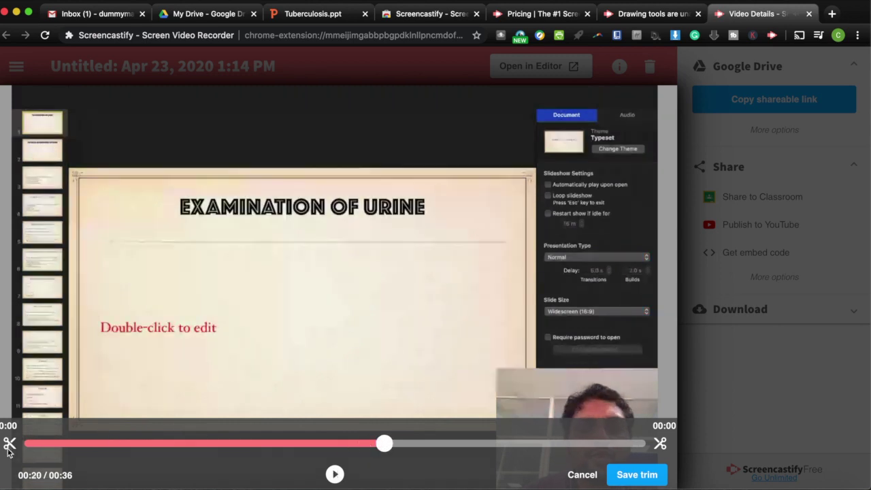
{"action": "left_click_drag", "start_coordinate": [10, 444], "coordinate": [292, 443]}
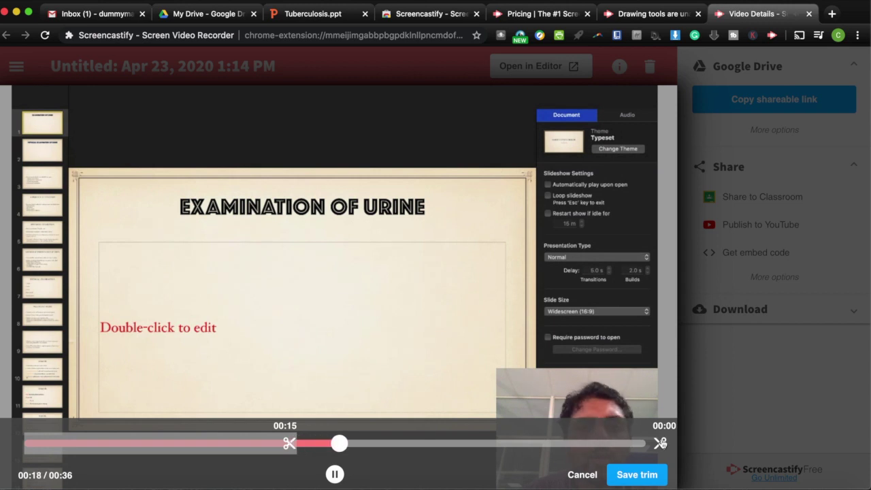
Step: Pause the recording near its end and set the end cut at 00:32
{"action": "left_click", "coordinate": [584, 444]}
{"action": "left_click", "coordinate": [336, 475]}
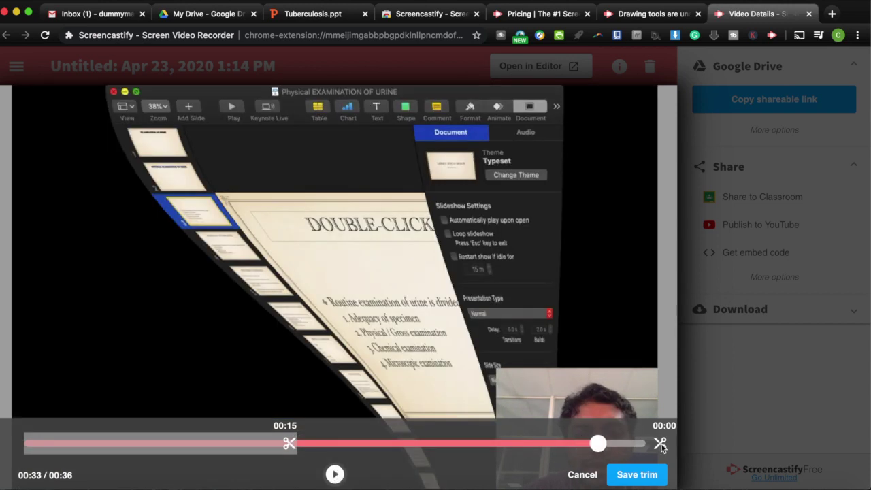
{"action": "left_click_drag", "start_coordinate": [660, 444], "coordinate": [584, 443]}
{"action": "left_click", "coordinate": [568, 444]}
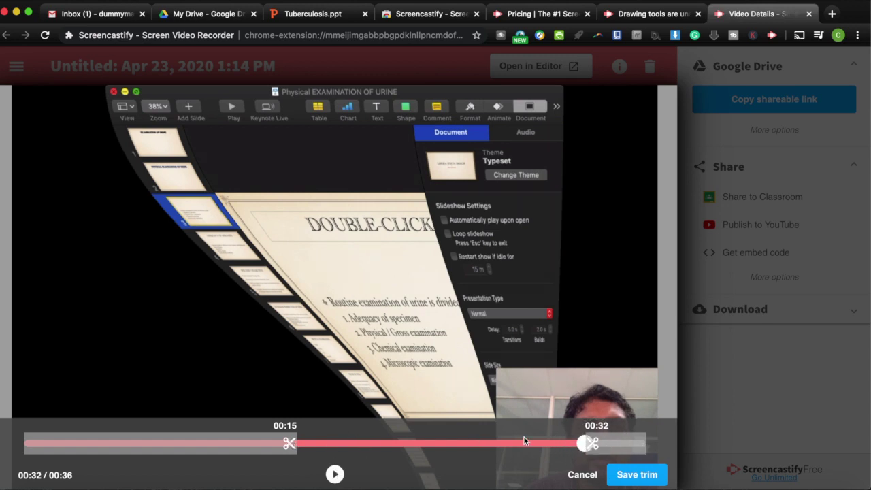
Step: Save the trim and confirm replacing the original video
{"action": "left_click", "coordinate": [637, 475]}
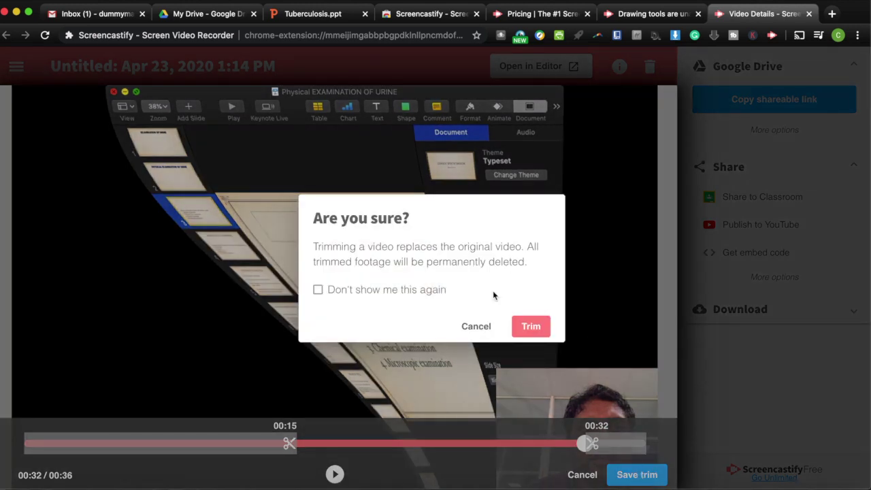
{"action": "left_click", "coordinate": [531, 327]}
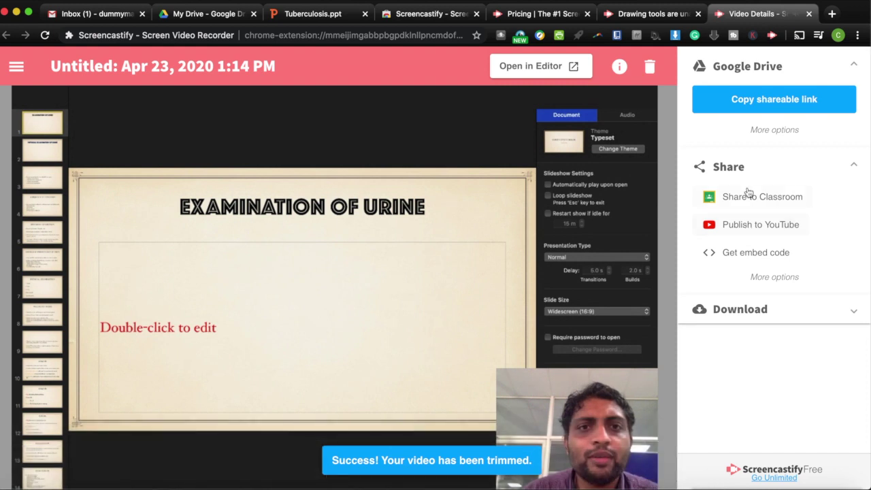
Step: Share the trimmed video to the Undergratuate General Pathology class in Google Classroom, choosing Create material as the action
{"action": "left_click", "coordinate": [745, 196]}
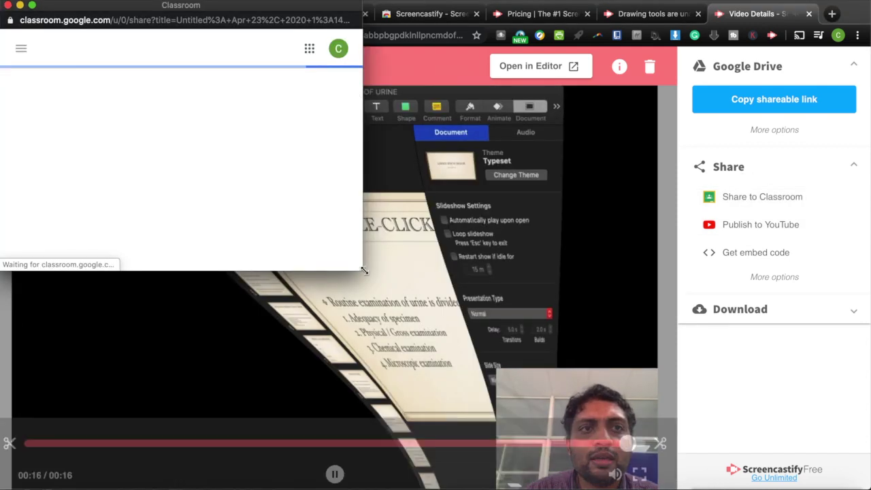
{"action": "left_click_drag", "start_coordinate": [364, 270], "coordinate": [418, 309]}
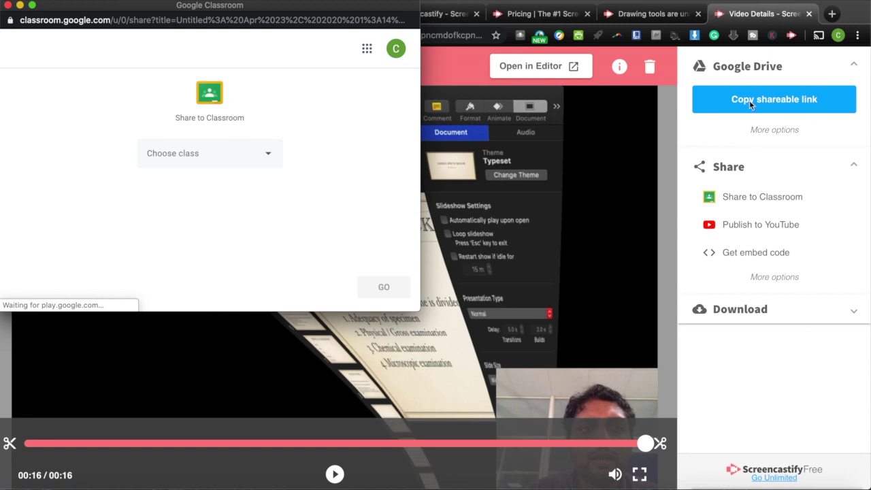
{"action": "left_click", "coordinate": [196, 154]}
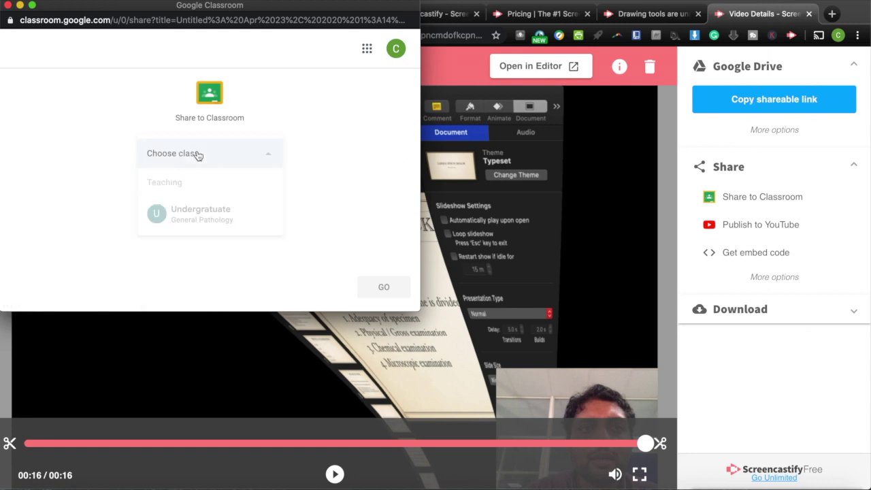
{"action": "left_click", "coordinate": [188, 213]}
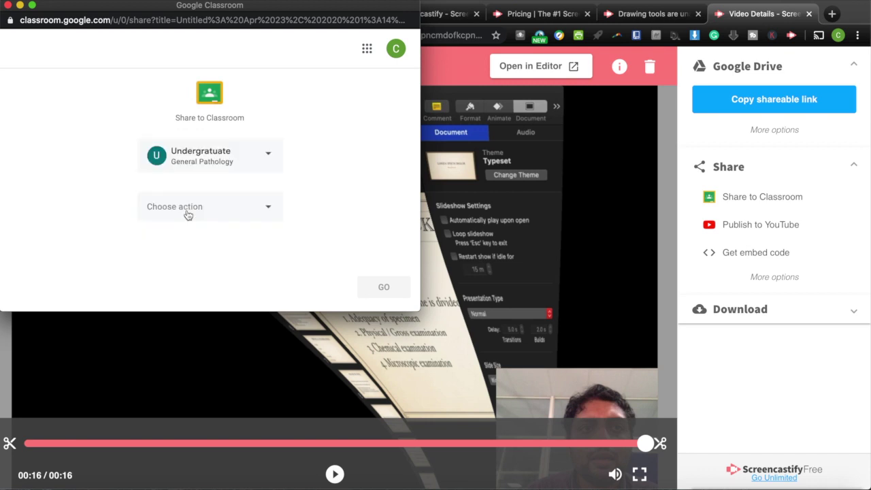
{"action": "left_click", "coordinate": [232, 204]}
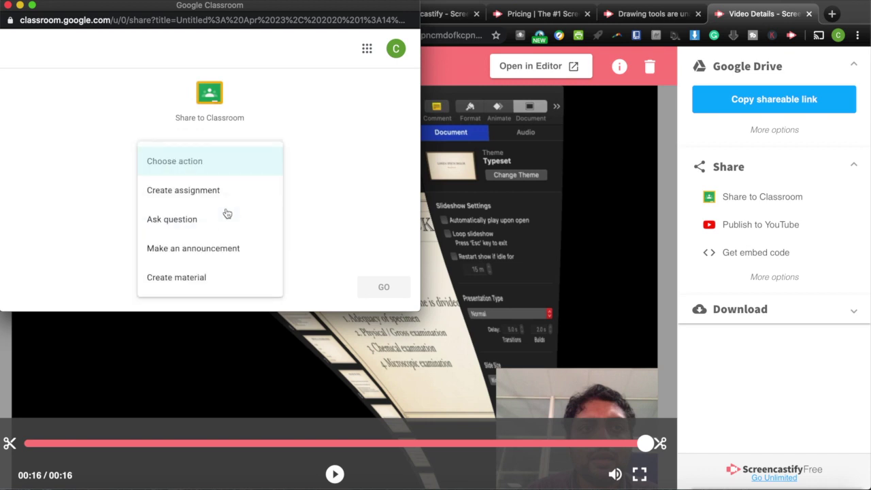
{"action": "left_click", "coordinate": [177, 279]}
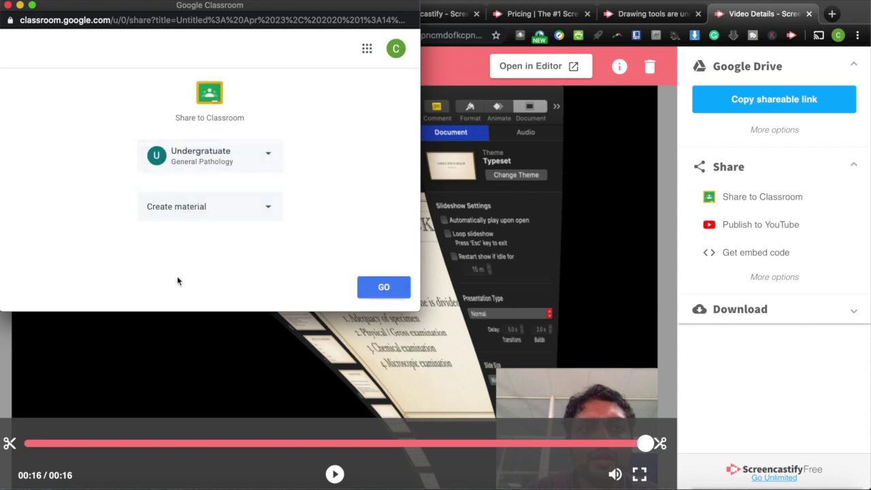
{"action": "left_click", "coordinate": [383, 289]}
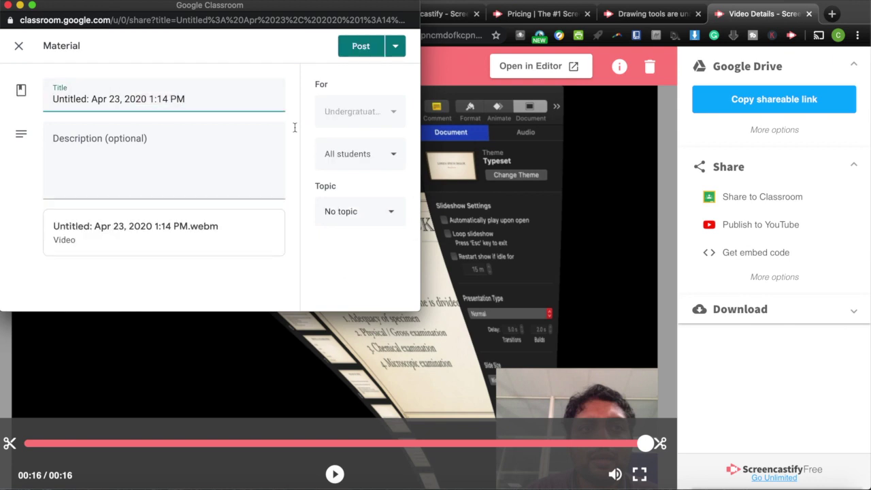
Step: Title the material "Screen Castify" and post it to the class
{"action": "triple_click", "coordinate": [202, 97]}
{"action": "type", "text": "Screen Castify"}
{"action": "left_click", "coordinate": [367, 45]}
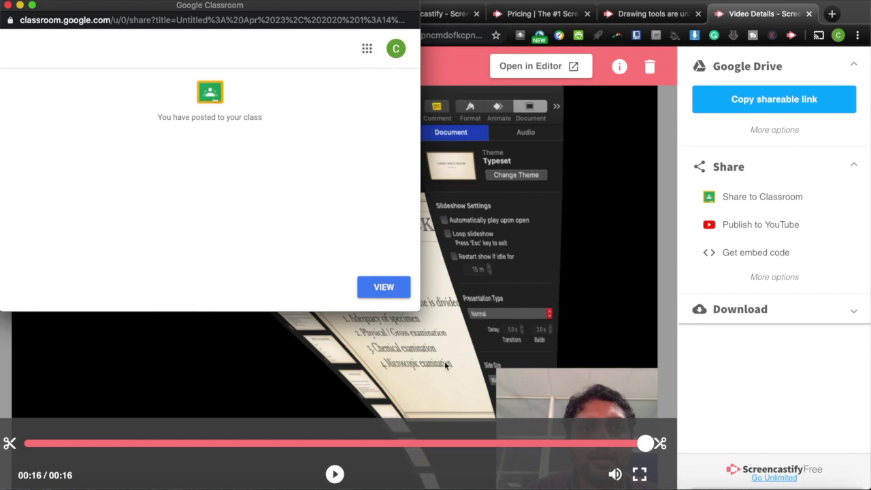
Step: View the Screen Castify post in the class stream, play its attached video and close the video
{"action": "left_click", "coordinate": [389, 289]}
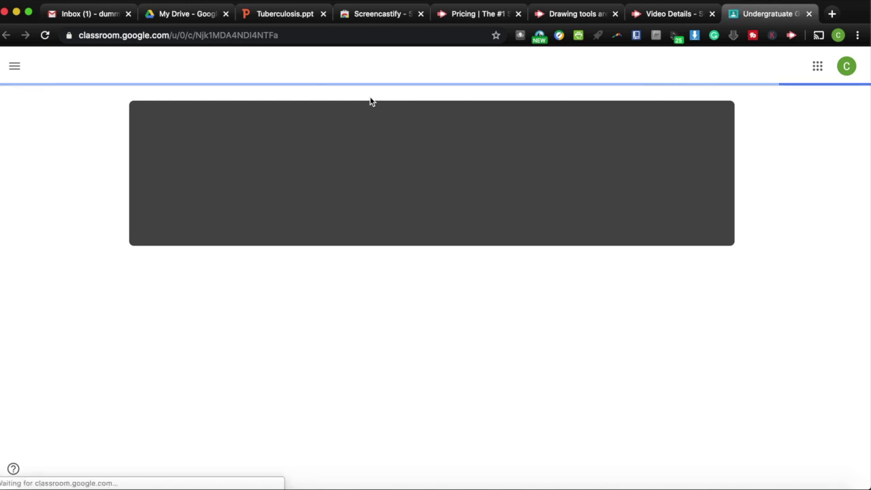
{"action": "scroll", "coordinate": [442, 265], "scroll_direction": "down", "scroll_amount": 3}
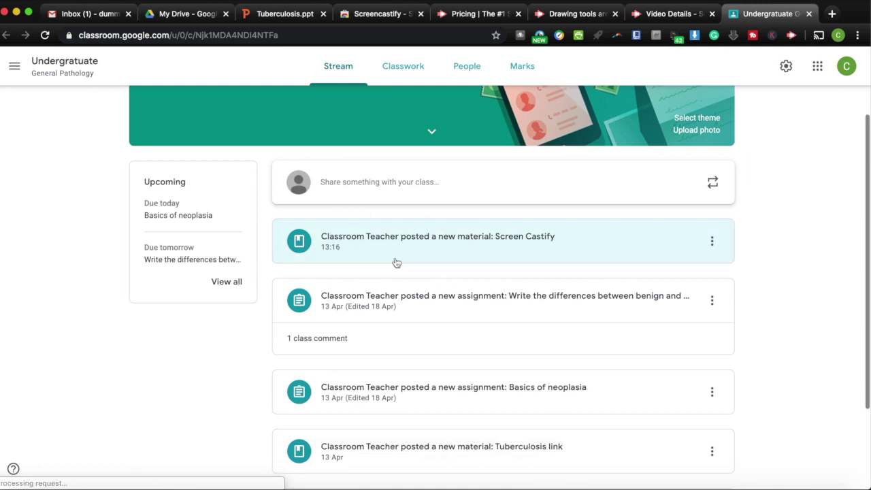
{"action": "left_click", "coordinate": [527, 240]}
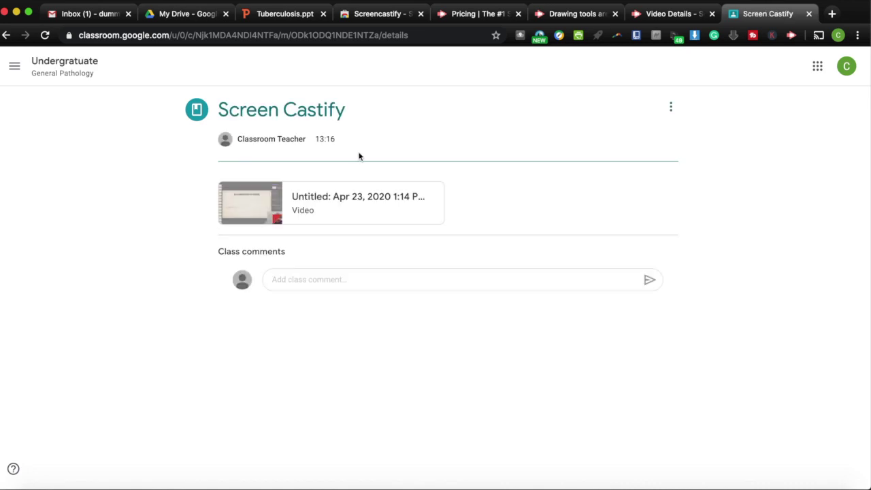
{"action": "left_click", "coordinate": [243, 194]}
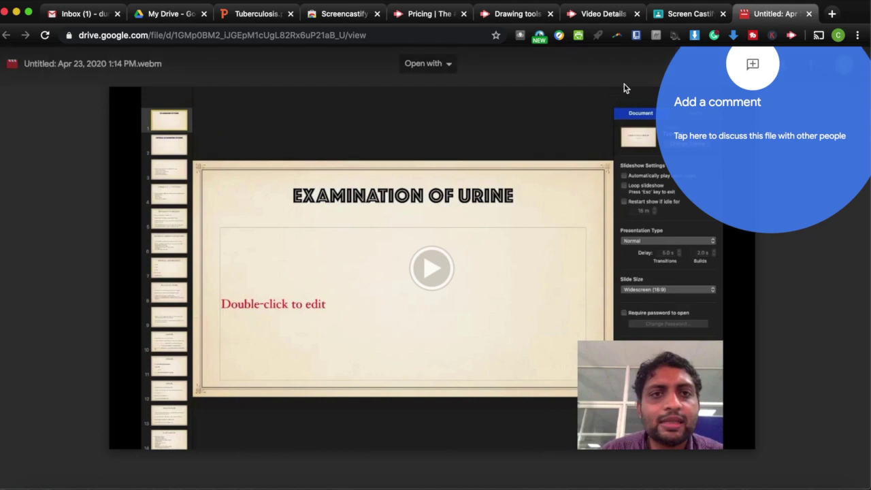
{"action": "left_click", "coordinate": [431, 271]}
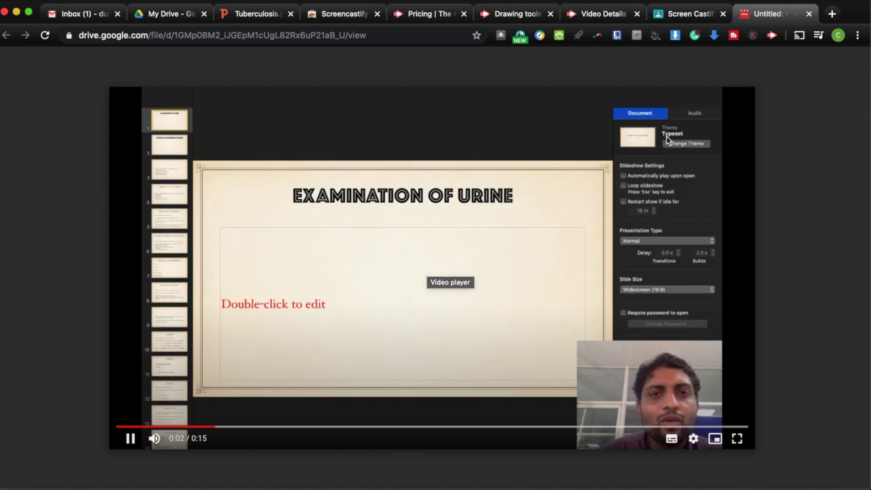
{"action": "left_click", "coordinate": [809, 13]}
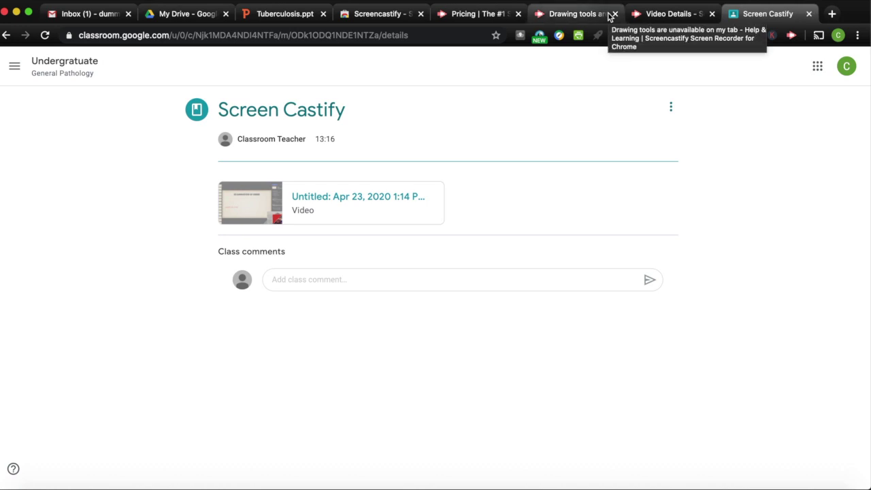
Step: Switch to Google Drive and open the Screencastify folder
{"action": "left_click", "coordinate": [168, 15]}
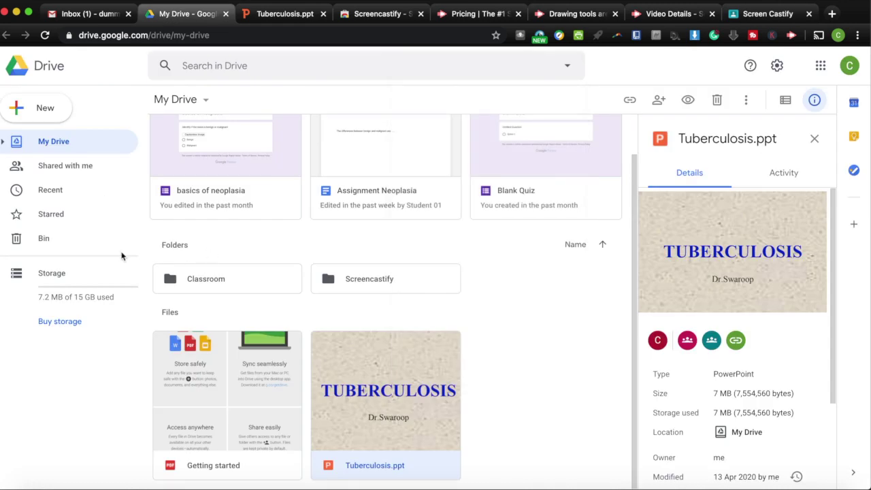
{"action": "double_click", "coordinate": [355, 285]}
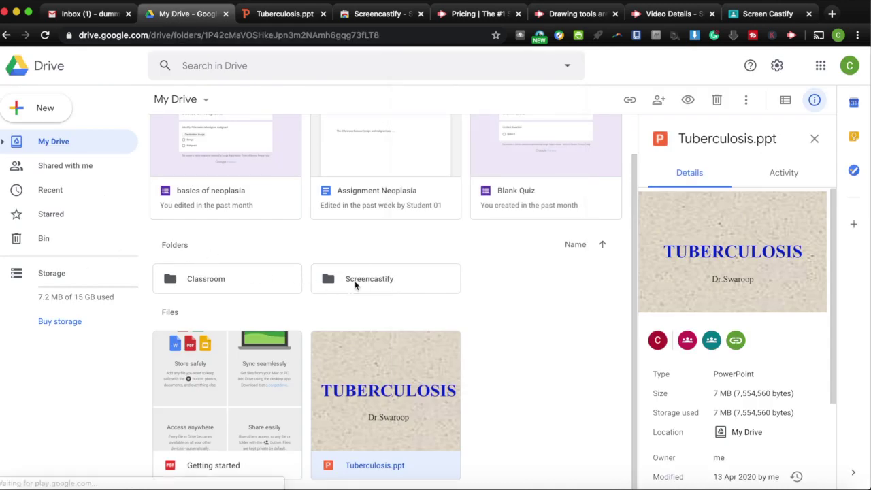
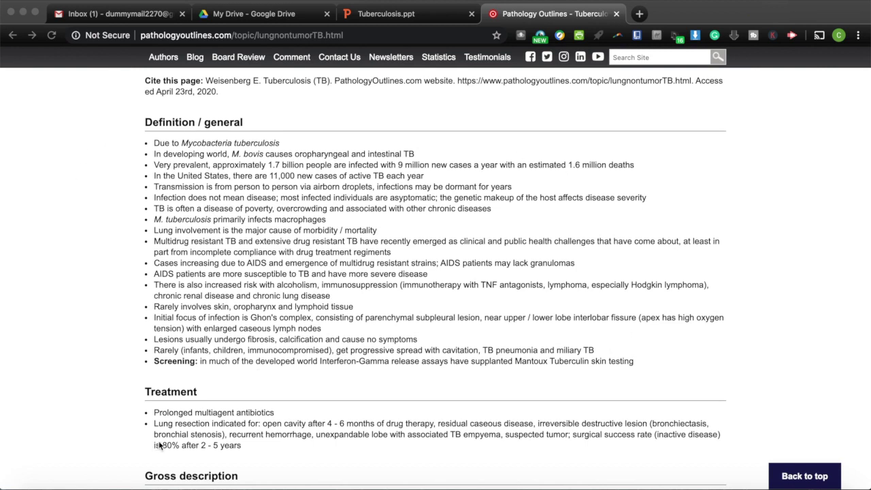
Step: Start a Screencastify browser tab recording of the Pathology Outlines tuberculosis page with the microphone on and the webcam off
{"action": "left_click", "coordinate": [792, 39]}
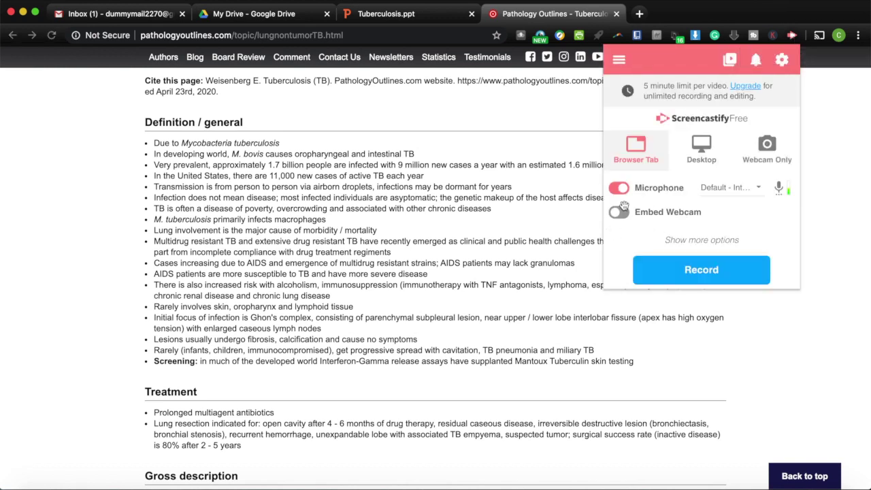
{"action": "left_click", "coordinate": [675, 276]}
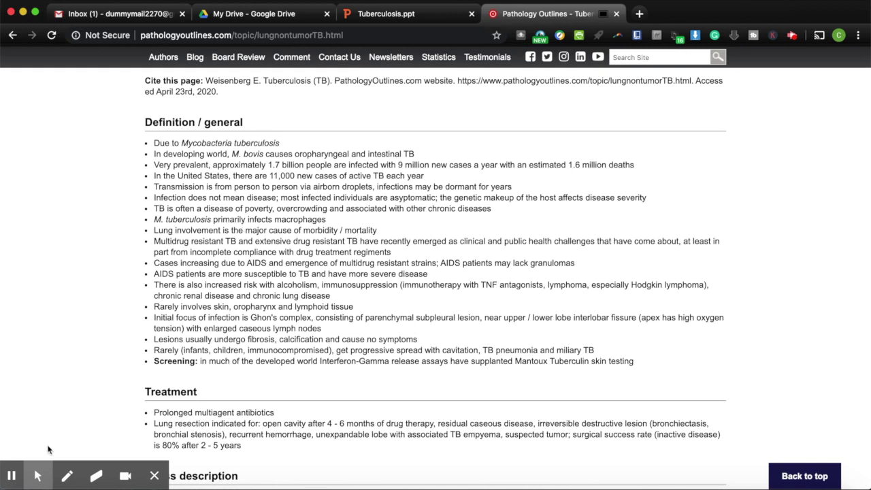
Step: Circle the "Definition / general" heading with its first bullet, and the lines about AIDS, using the Pen tool in blue
{"action": "mouse_move", "coordinate": [67, 480]}
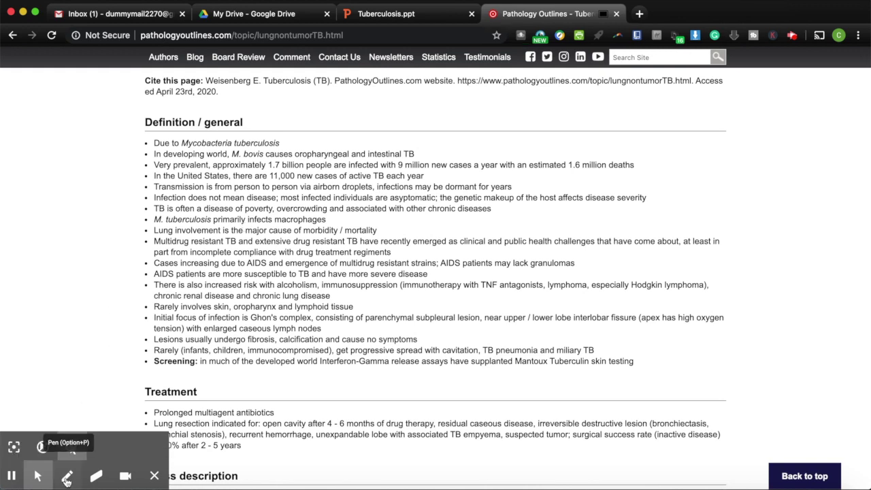
{"action": "left_click", "coordinate": [66, 479]}
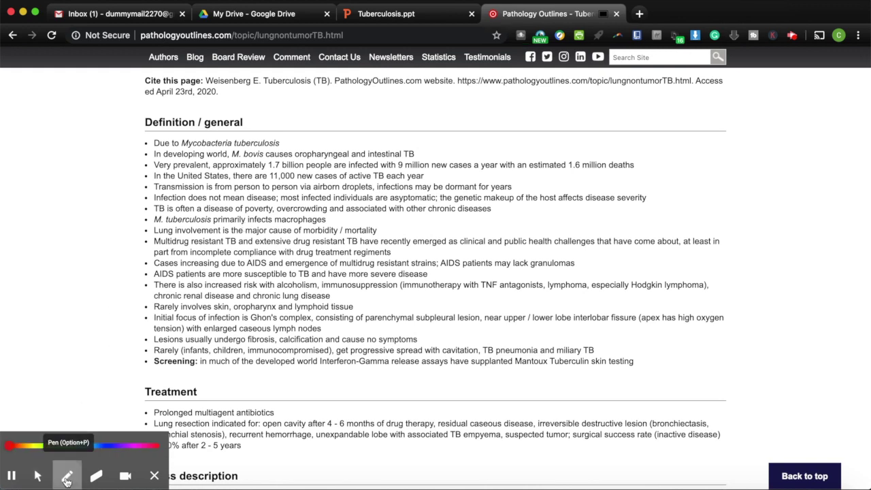
{"action": "left_click", "coordinate": [104, 446]}
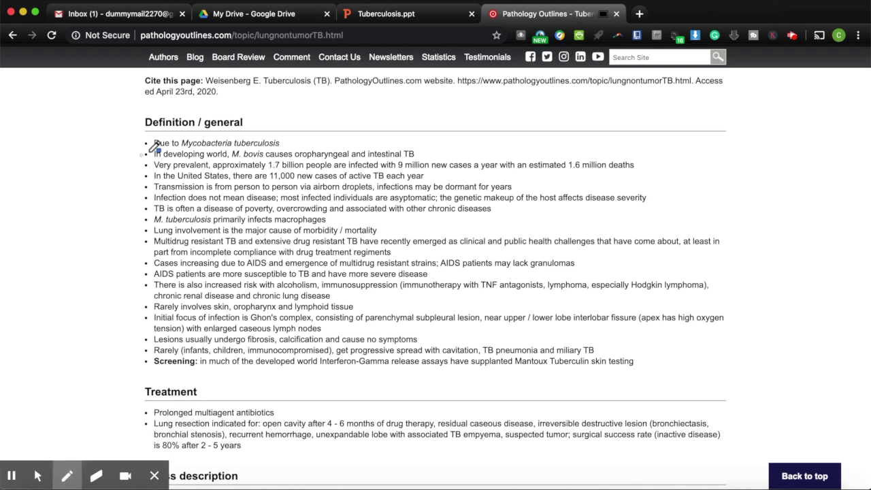
{"action": "mouse_move", "coordinate": [154, 149]}
{"action": "left_mouse_down"}
{"action": "mouse_move", "coordinate": [133, 145]}
{"action": "mouse_move", "coordinate": [158, 115]}
{"action": "mouse_move", "coordinate": [271, 105]}
{"action": "left_mouse_up"}
{"action": "left_click_drag", "start_coordinate": [300, 150], "coordinate": [157, 151]}
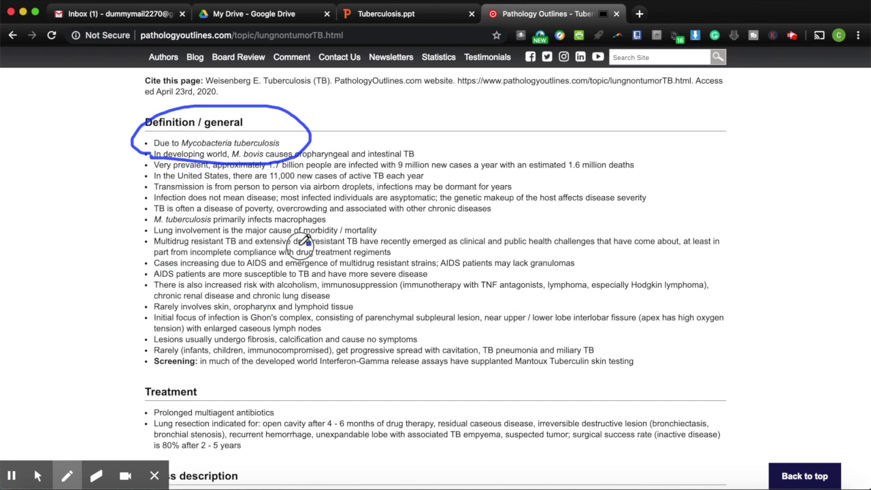
{"action": "mouse_move", "coordinate": [317, 246]}
{"action": "left_mouse_down"}
{"action": "mouse_move", "coordinate": [165, 275]}
{"action": "mouse_move", "coordinate": [256, 293]}
{"action": "mouse_move", "coordinate": [328, 260]}
{"action": "left_mouse_up"}
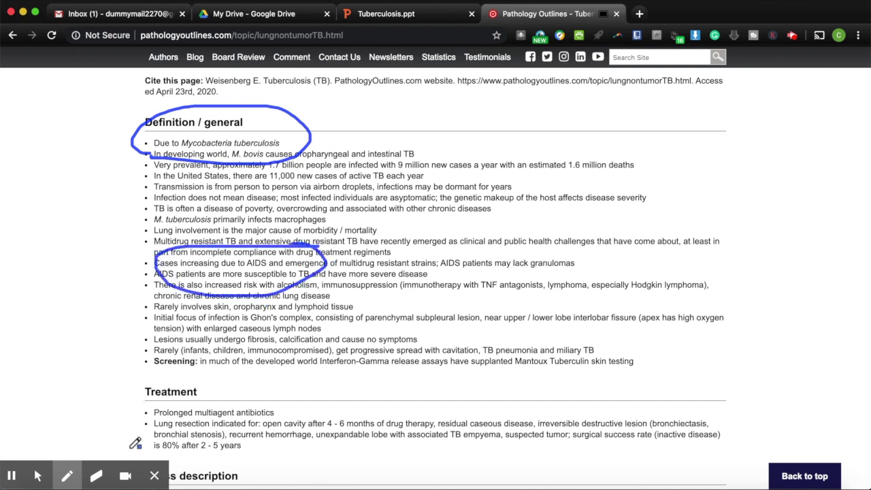
Step: Clear all pen drawings from the page, and turn the embedded webcam on and off again
{"action": "left_click", "coordinate": [98, 481]}
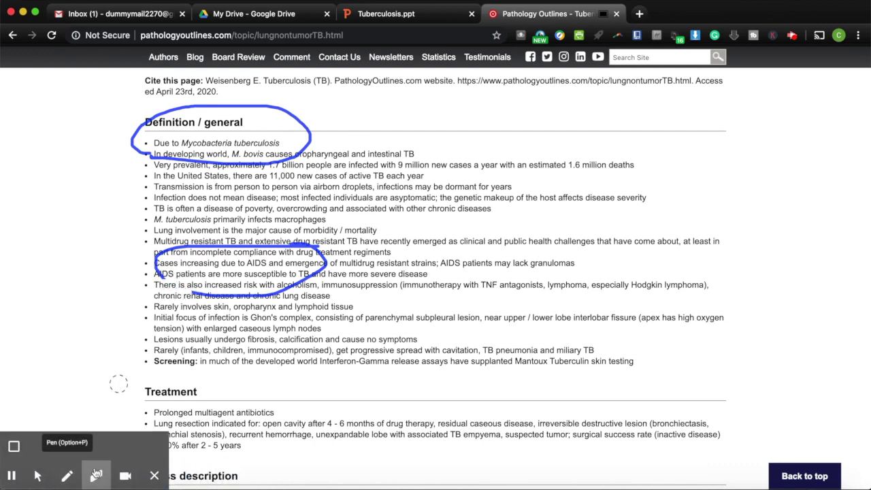
{"action": "left_click", "coordinate": [13, 448]}
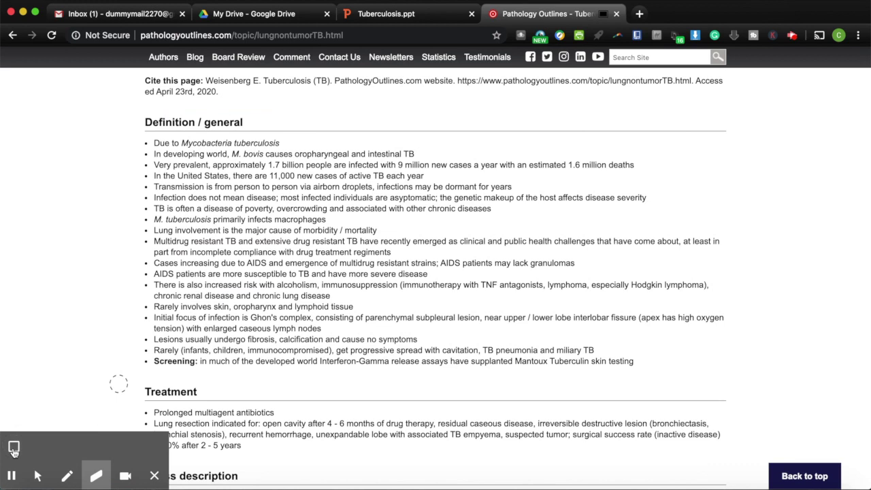
{"action": "left_click", "coordinate": [125, 479]}
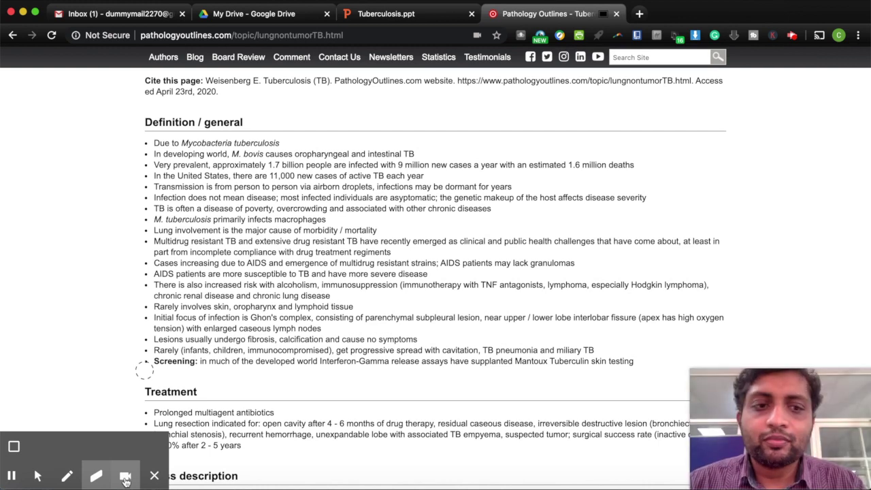
{"action": "left_click", "coordinate": [125, 479]}
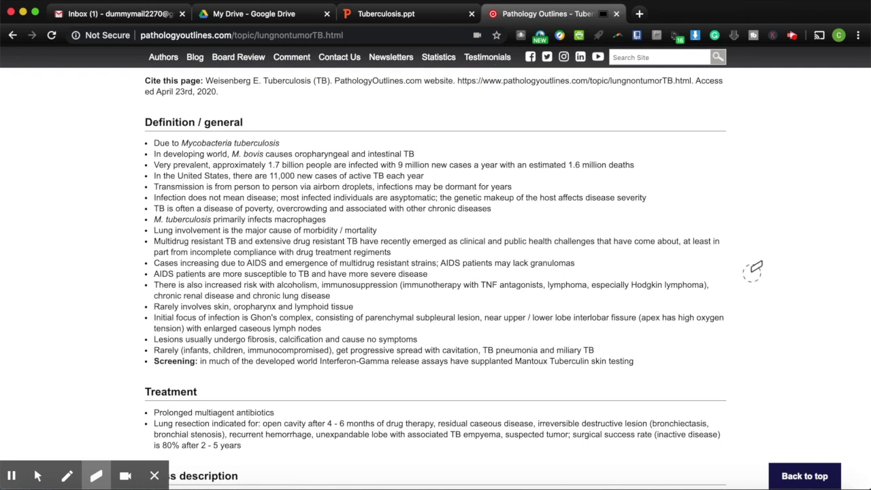
Step: Stop the browser tab recording
{"action": "left_click", "coordinate": [792, 38]}
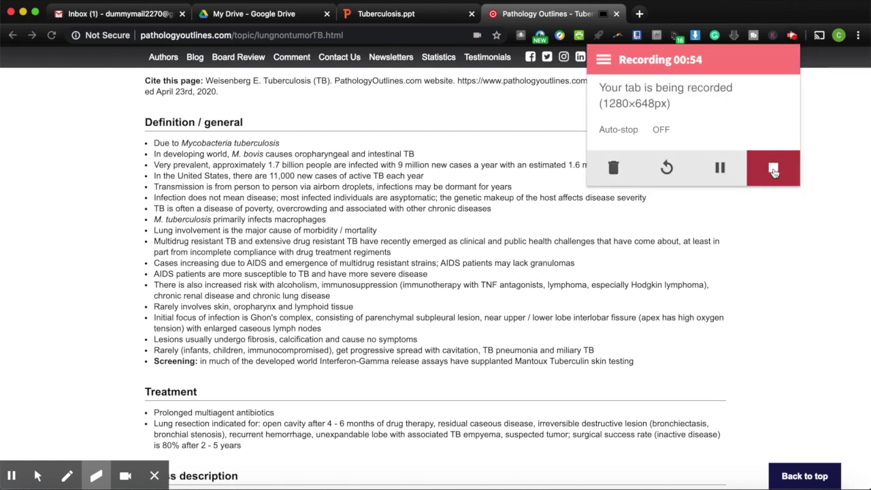
{"action": "left_click", "coordinate": [774, 170]}
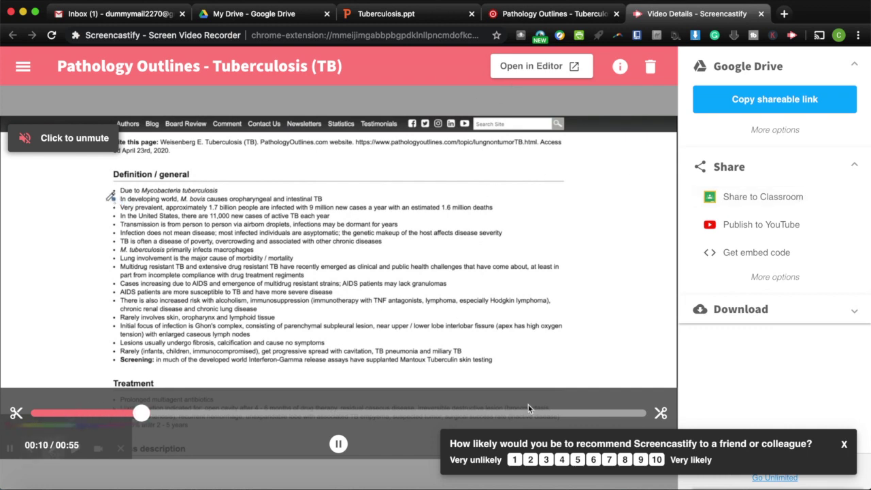
Step: Dismiss the recommendation survey, open the recording in the Screencastify Editor and return to its Video Details page
{"action": "left_click", "coordinate": [843, 445]}
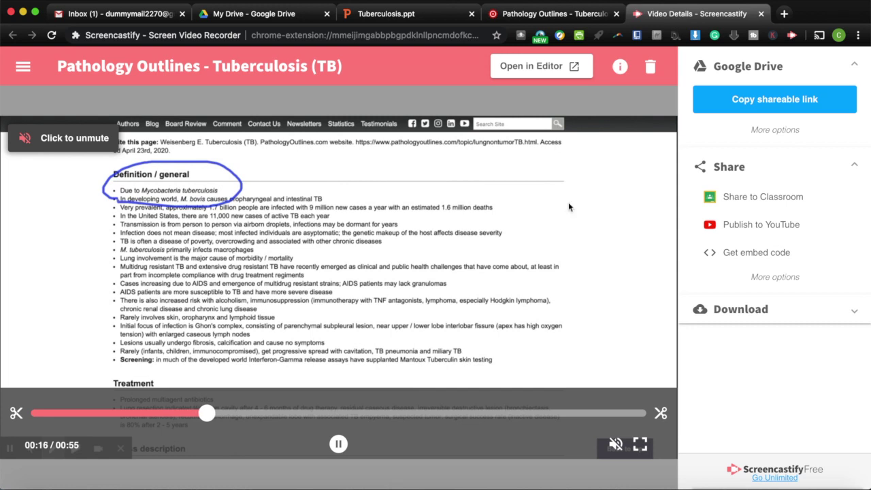
{"action": "left_click", "coordinate": [524, 68]}
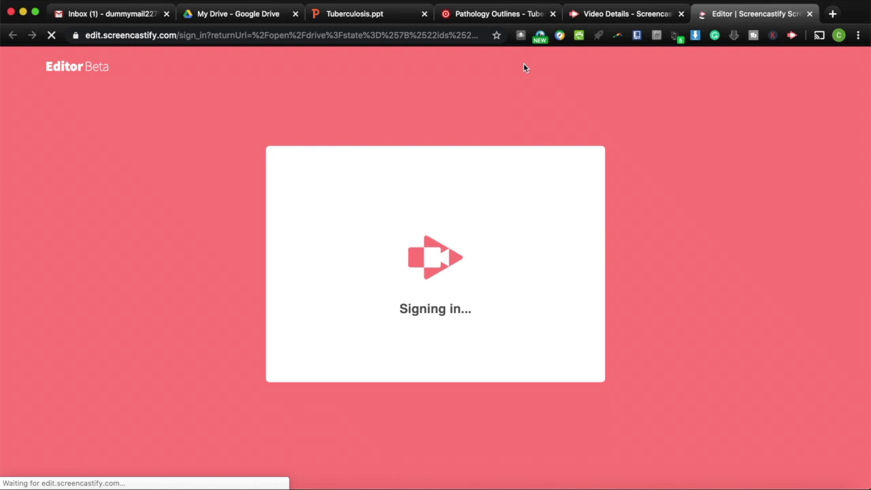
{"action": "left_click", "coordinate": [612, 15]}
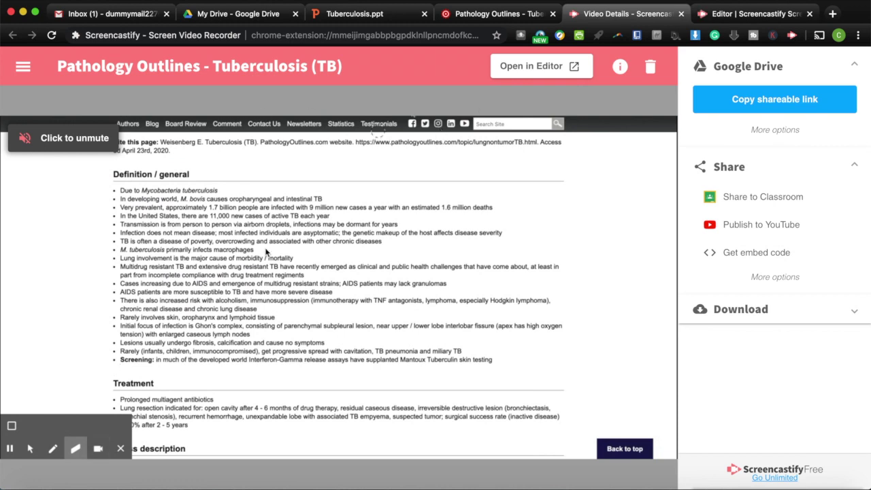
Step: Start the free trial of the Screencastify Editor for the Pathology Outlines recording
{"action": "mouse_move", "coordinate": [289, 335]}
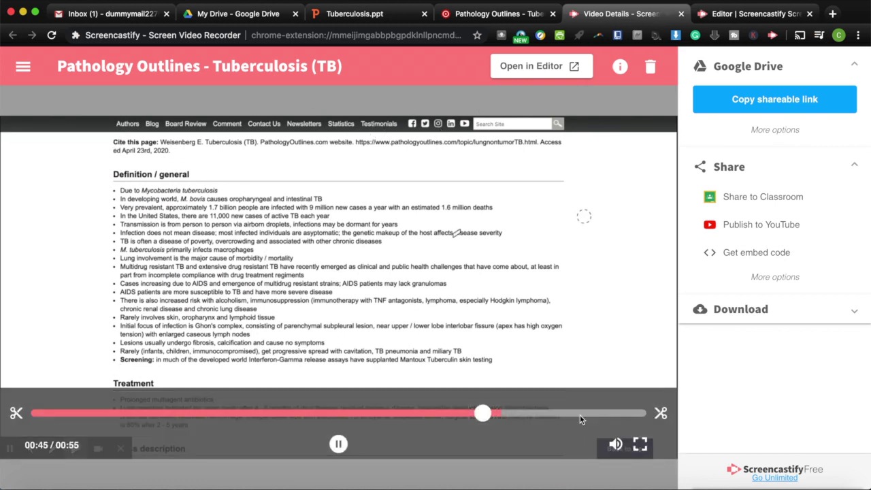
{"action": "left_click", "coordinate": [728, 15]}
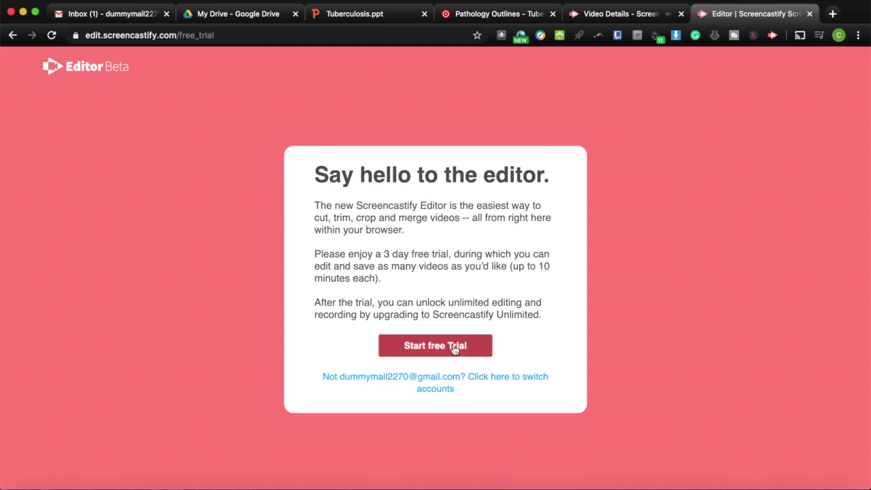
{"action": "left_click", "coordinate": [435, 346]}
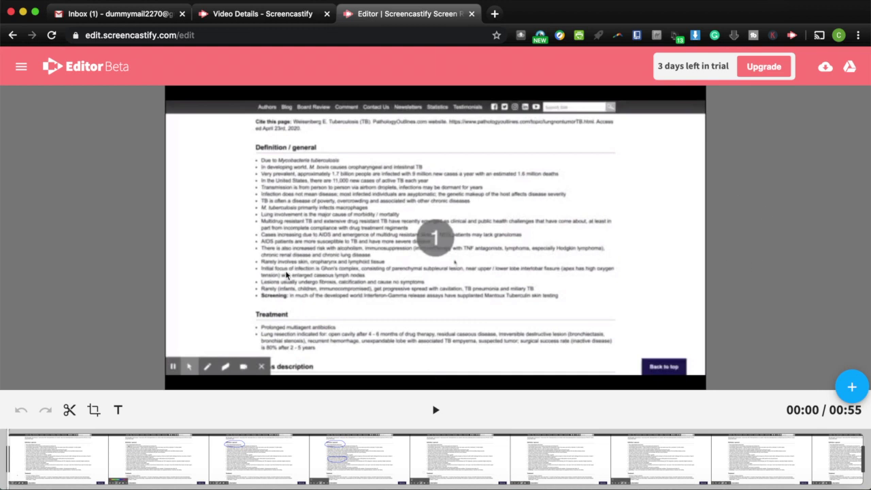
Step: Crop the clip to the article text from the citation line down to the Treatment section, excluding the site's navigation bar and the recording toolbar
{"action": "left_click", "coordinate": [94, 410]}
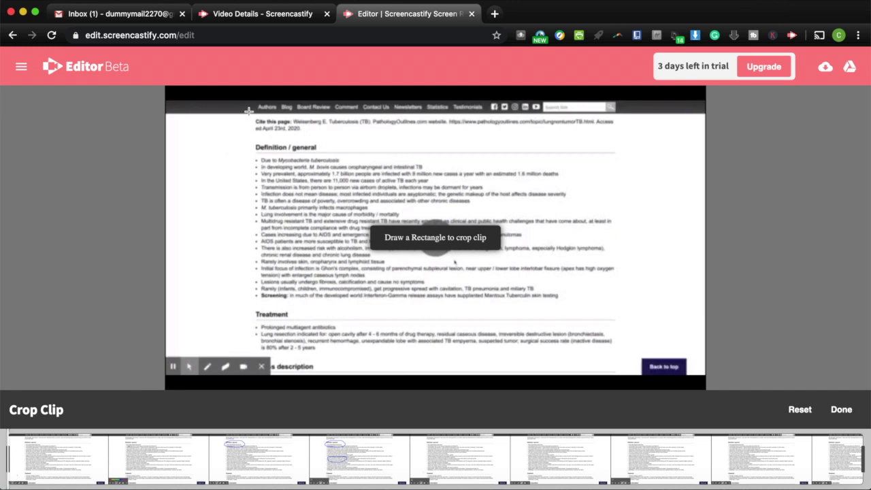
{"action": "left_click_drag", "start_coordinate": [250, 113], "coordinate": [671, 356]}
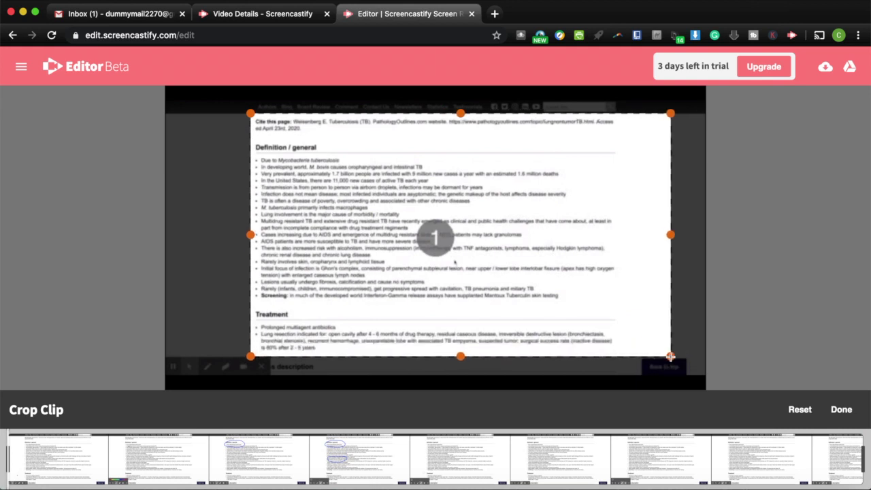
{"action": "left_click", "coordinate": [841, 410]}
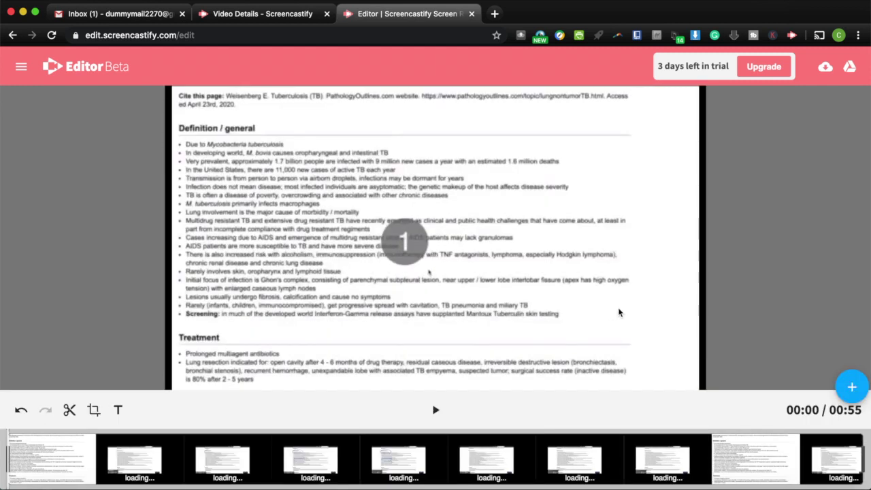
Step: Split the cropped clip at 00:15, where the "Definition / general" heading is circled
{"action": "left_click", "coordinate": [335, 446]}
{"action": "left_click", "coordinate": [64, 452]}
{"action": "left_click", "coordinate": [155, 452]}
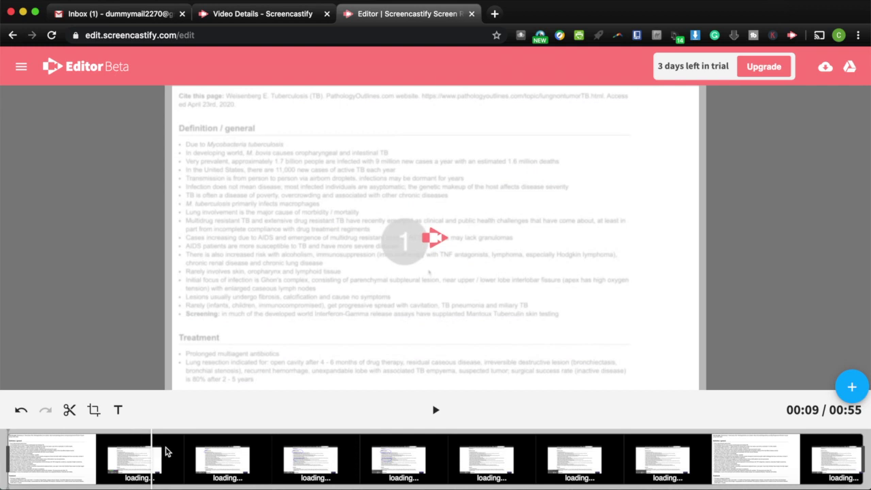
{"action": "left_click", "coordinate": [185, 454]}
{"action": "left_click", "coordinate": [226, 461]}
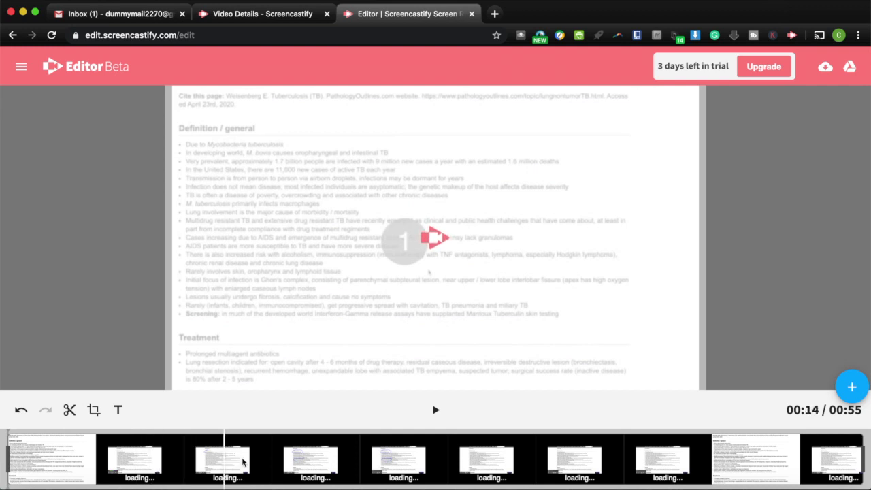
{"action": "left_click", "coordinate": [243, 462]}
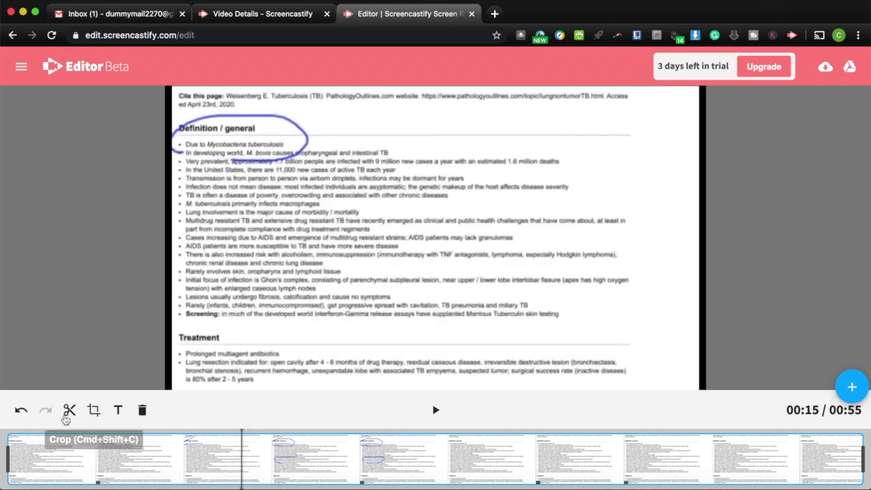
{"action": "key", "text": "super+b"}
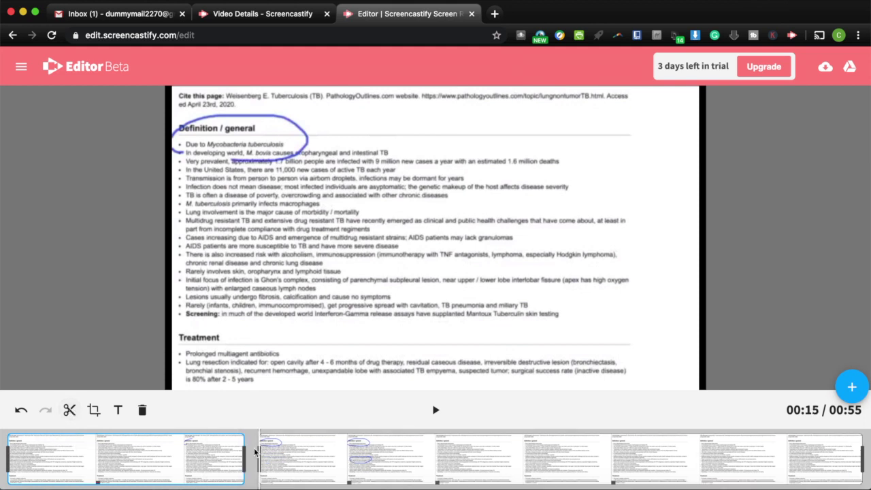
Step: Split the second segment at 00:26 and delete the middle segment between the two cuts
{"action": "left_click", "coordinate": [415, 457]}
{"action": "left_click", "coordinate": [424, 457]}
{"action": "key", "text": "super+b"}
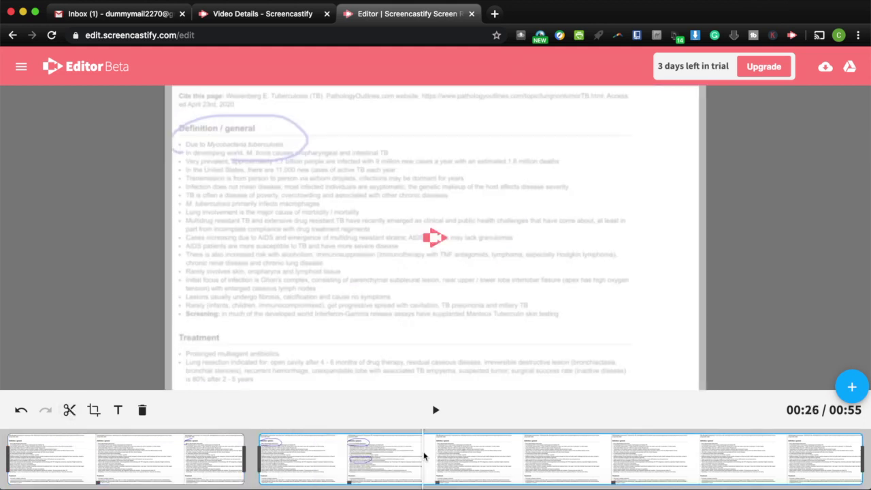
{"action": "left_click", "coordinate": [70, 412]}
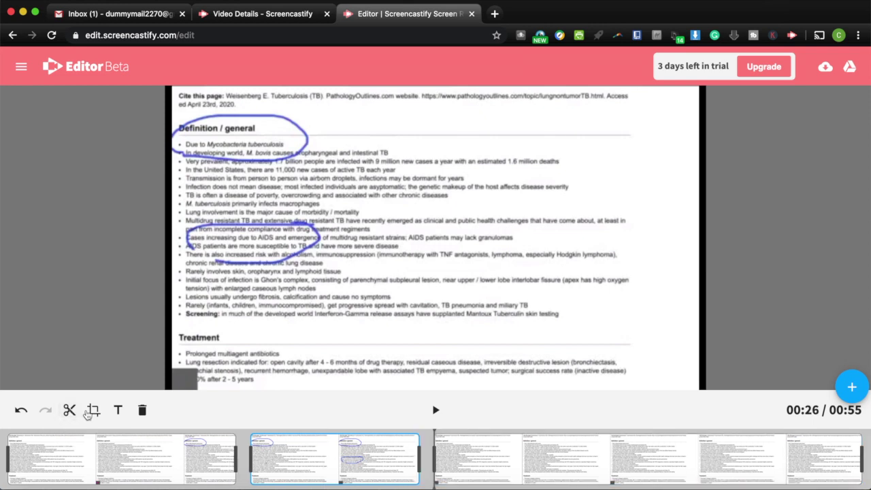
{"action": "left_click", "coordinate": [349, 466]}
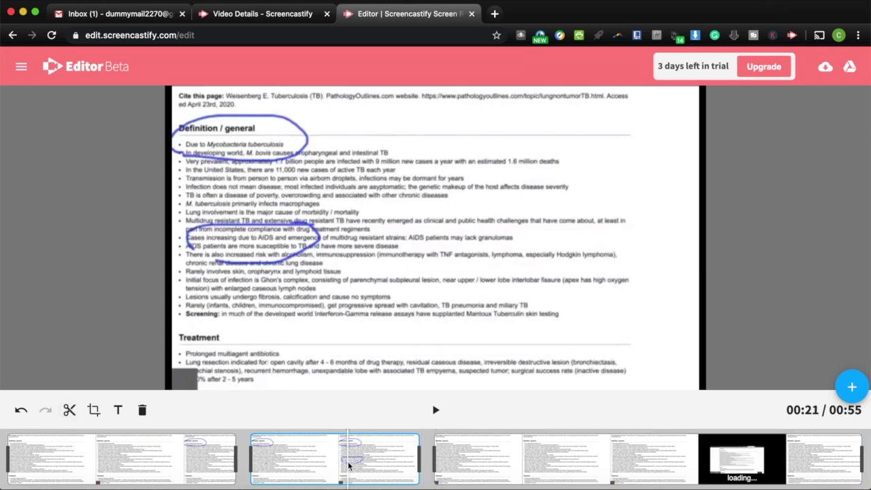
{"action": "left_click", "coordinate": [142, 410]}
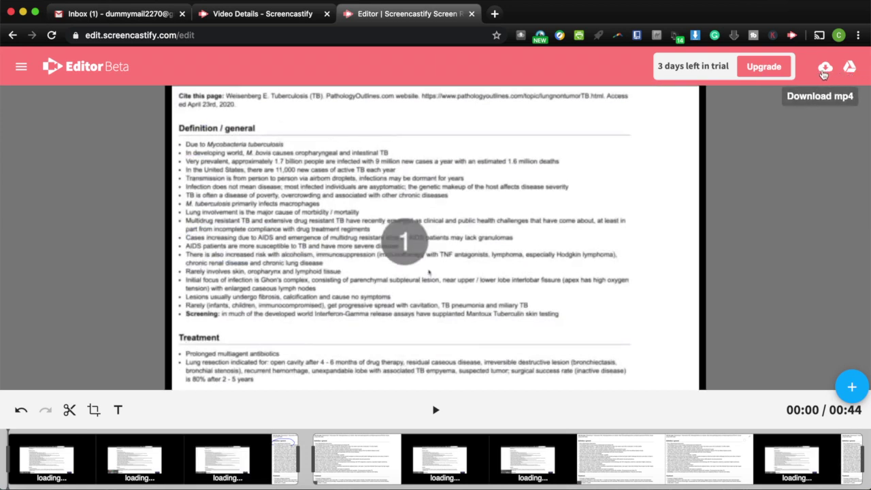
Step: Download the edited video as an MP4 named "Crop and delete" and play the downloaded file
{"action": "left_click", "coordinate": [824, 68]}
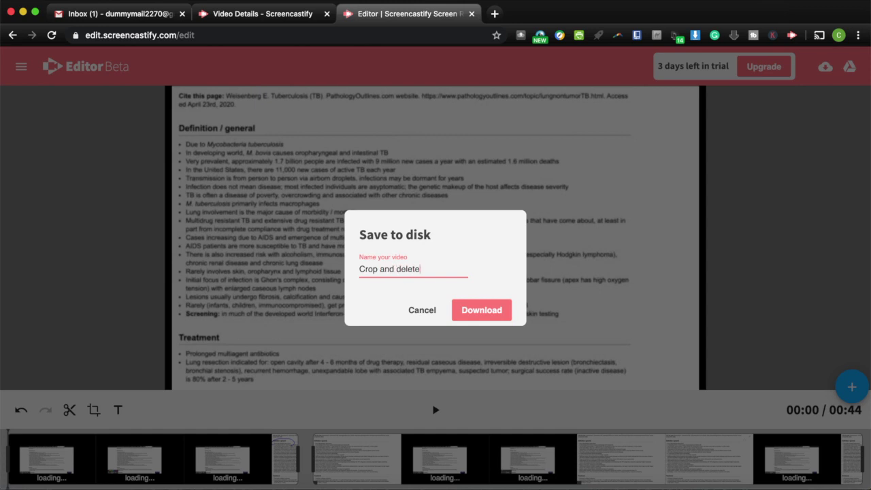
{"action": "left_click", "coordinate": [489, 311]}
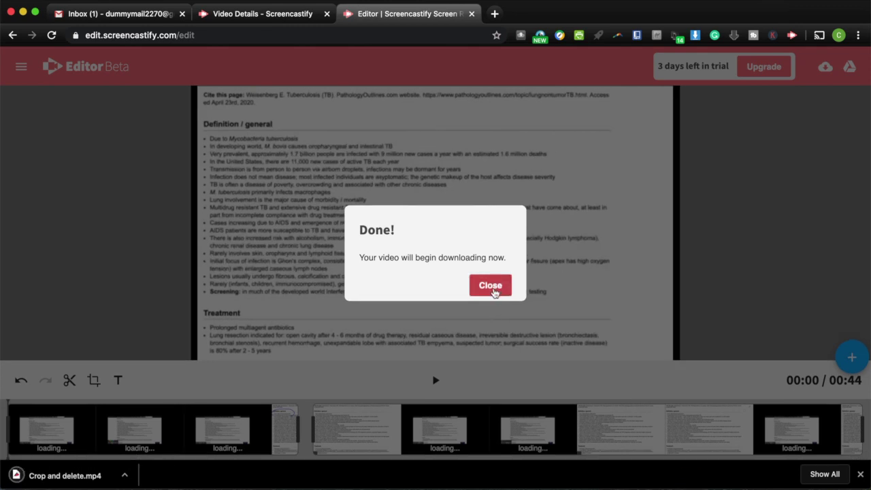
{"action": "left_click", "coordinate": [494, 290]}
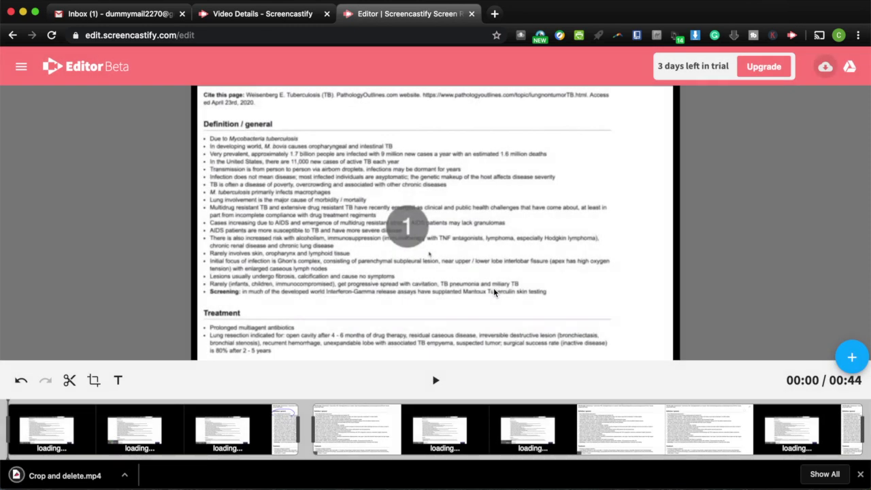
{"action": "left_click", "coordinate": [65, 476]}
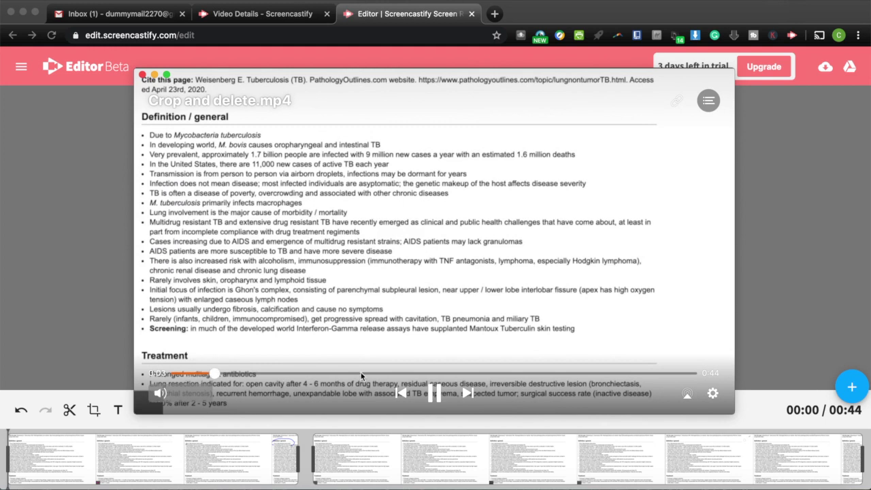
{"action": "left_click", "coordinate": [162, 399]}
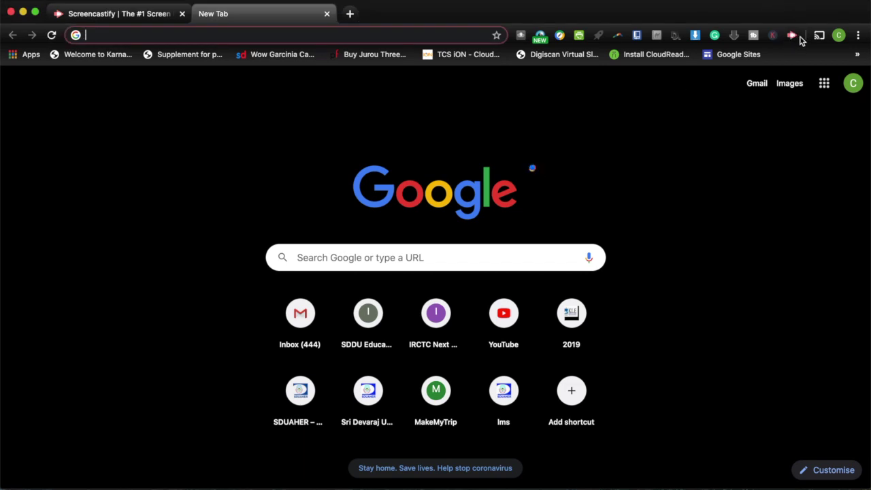
Step: Open the "Untitled: Apr 23, 2020 3:40 PM" recording from My Recordings and export it as MP4 without fixed frame rate conversion
{"action": "left_click", "coordinate": [792, 37]}
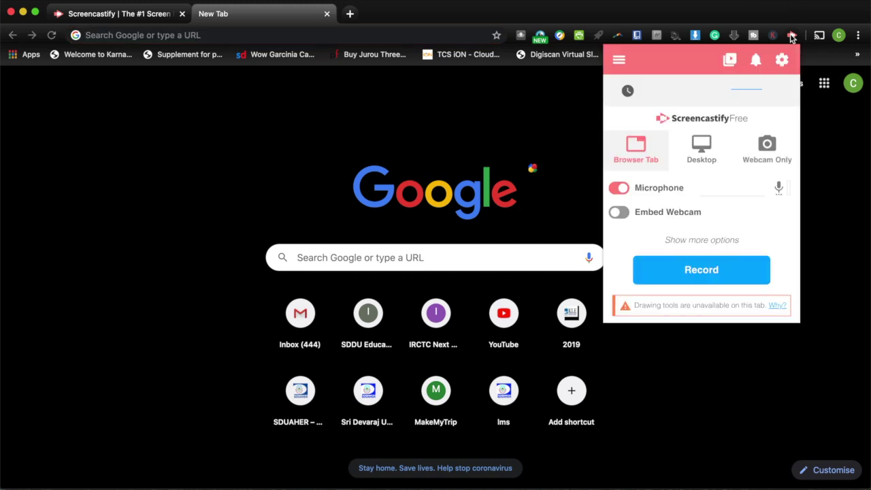
{"action": "left_click", "coordinate": [730, 60]}
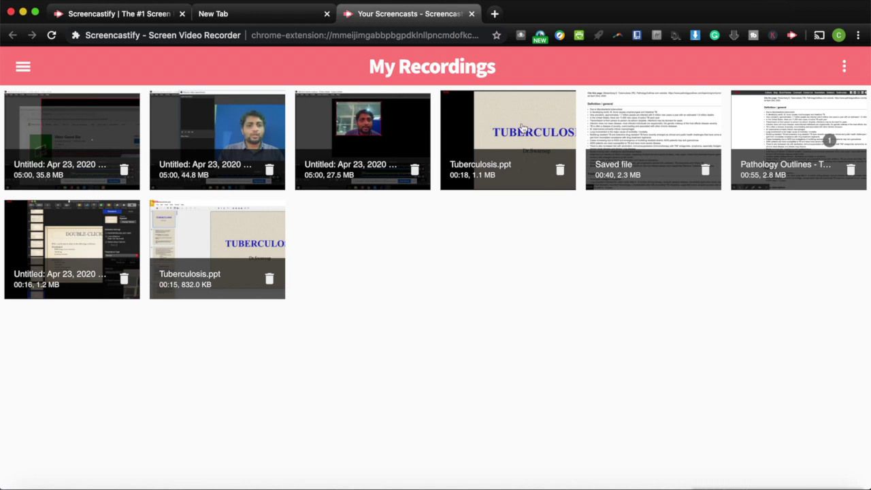
{"action": "left_click", "coordinate": [88, 110]}
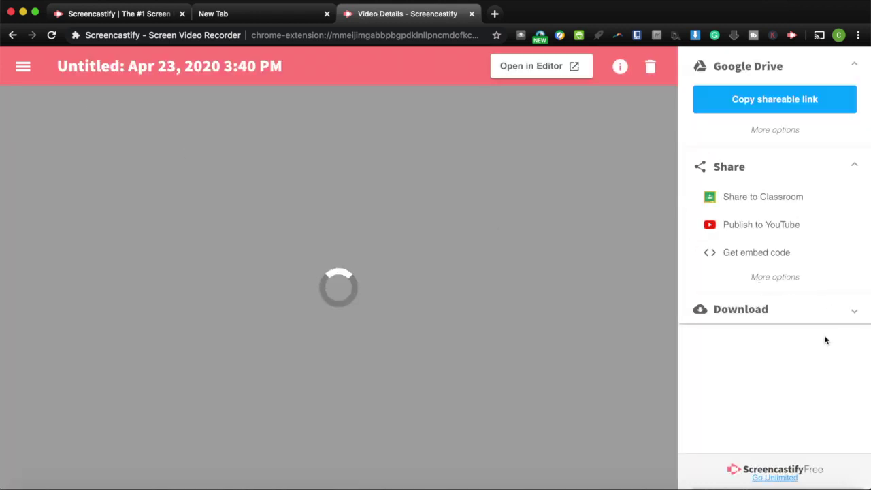
{"action": "left_click", "coordinate": [852, 315]}
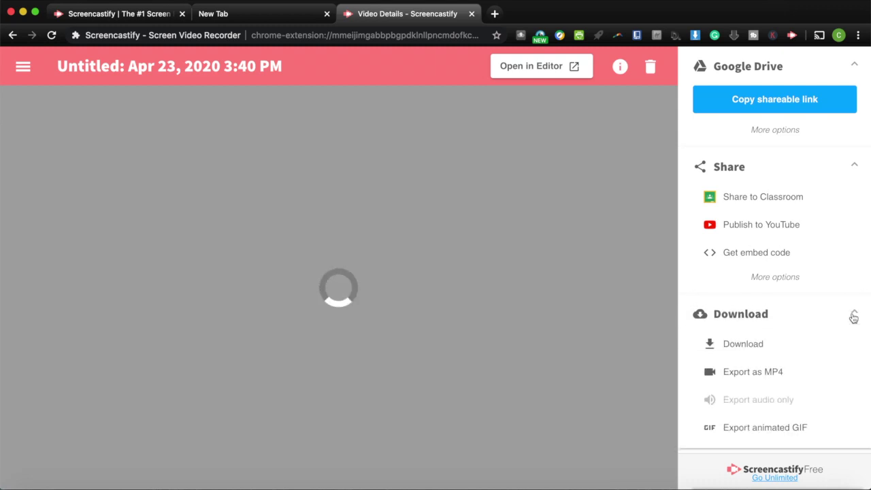
{"action": "left_click", "coordinate": [744, 376]}
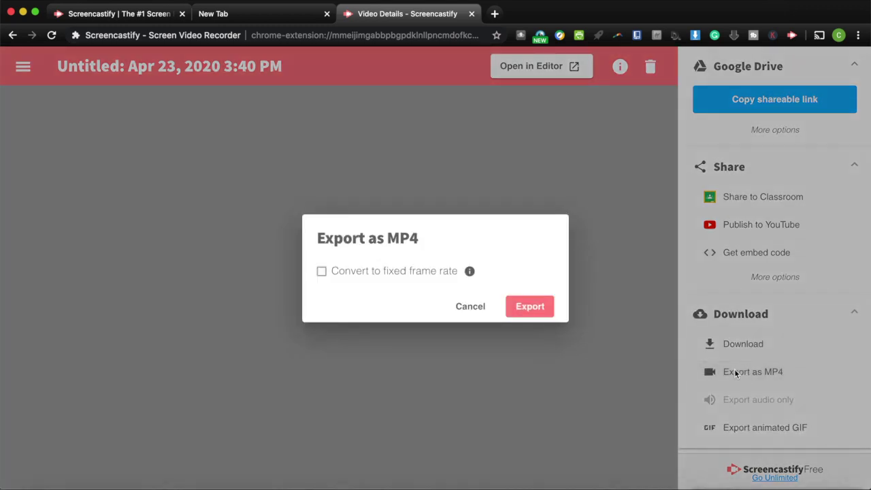
{"action": "left_click", "coordinate": [547, 310]}
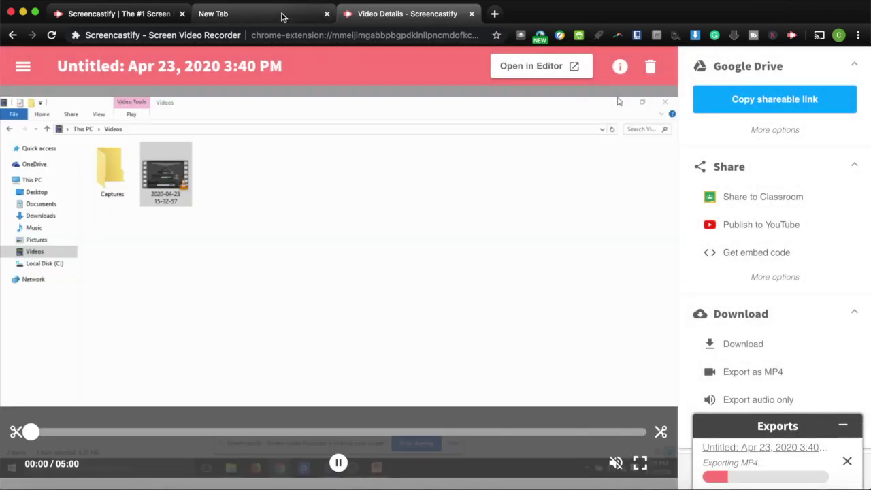
{"action": "left_click", "coordinate": [282, 17]}
{"action": "left_click", "coordinate": [418, 20]}
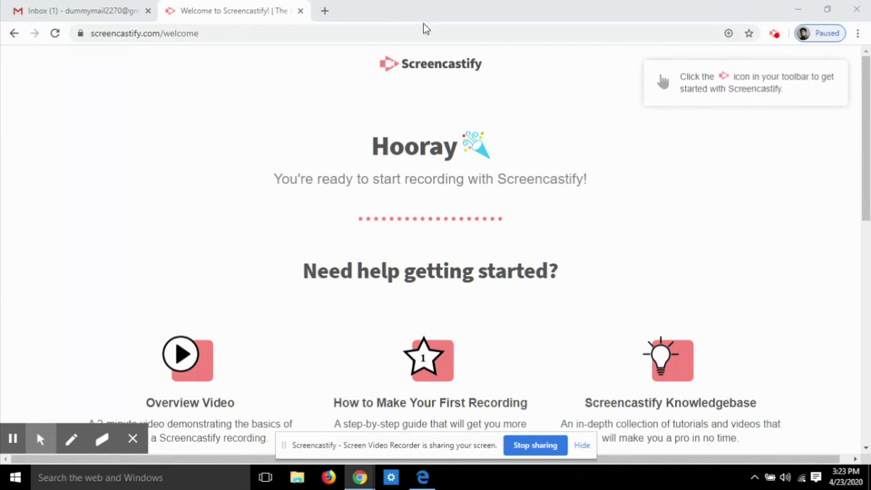
Step: Search Google for "obs" in a new browser tab and open the OBS: Open Broadcaster Software website
{"action": "left_click", "coordinate": [324, 12]}
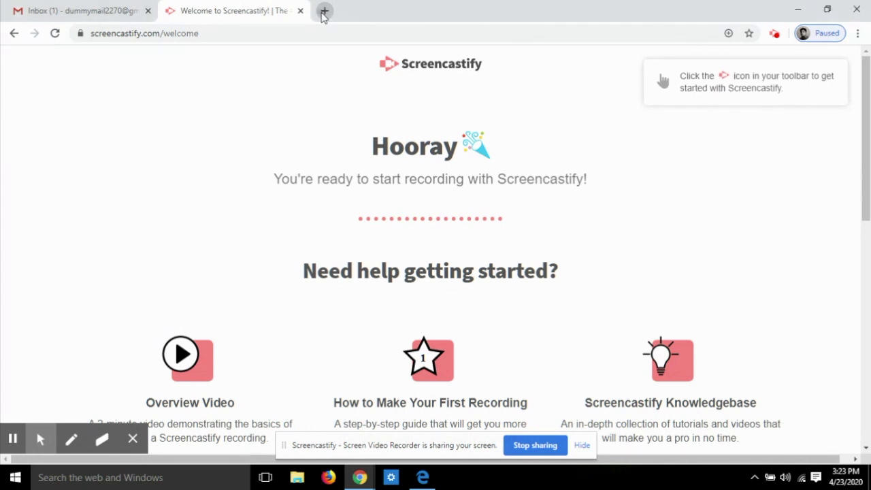
{"action": "type", "text": "obs"}
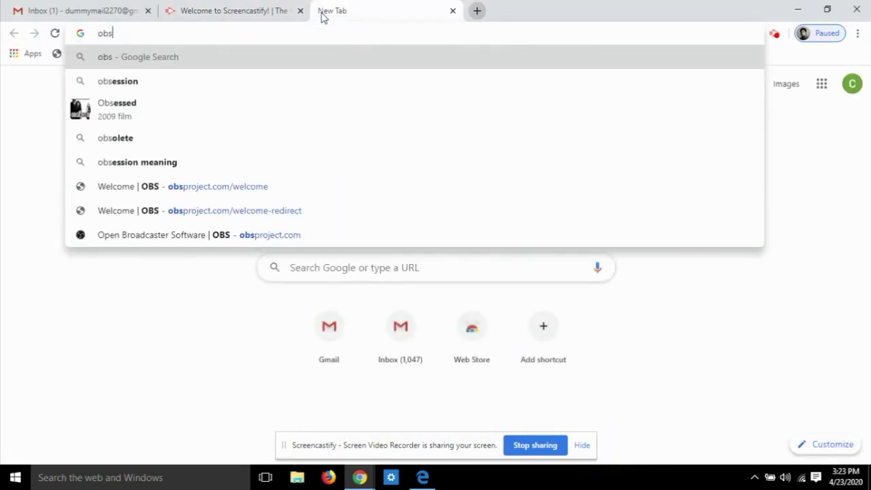
{"action": "key", "text": "Return"}
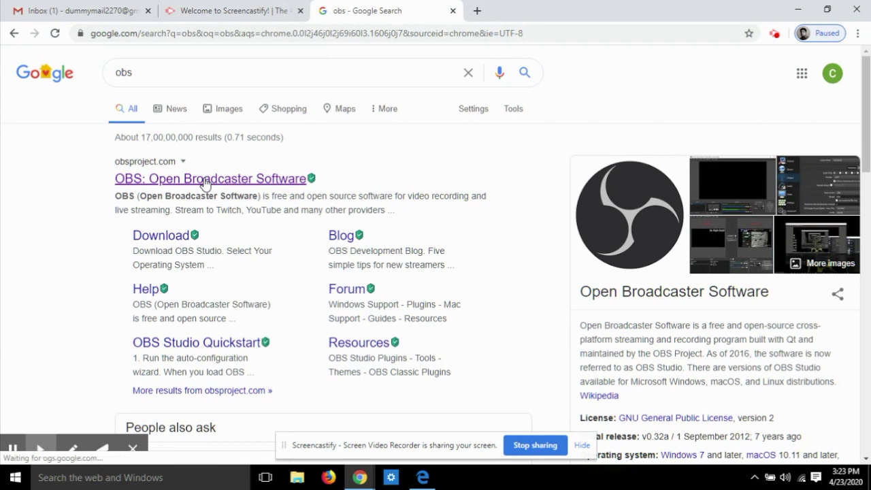
{"action": "left_click", "coordinate": [205, 179]}
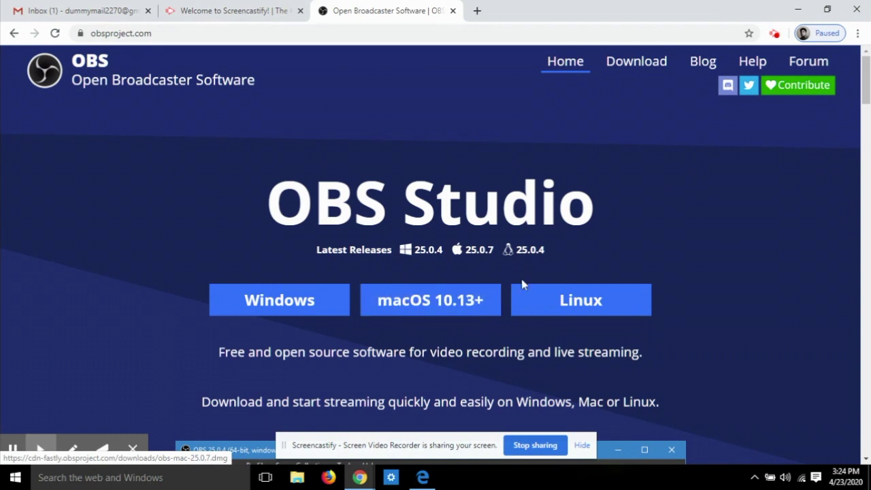
Step: Start downloading the Windows installer of OBS Studio and cancel the download
{"action": "left_click", "coordinate": [275, 294]}
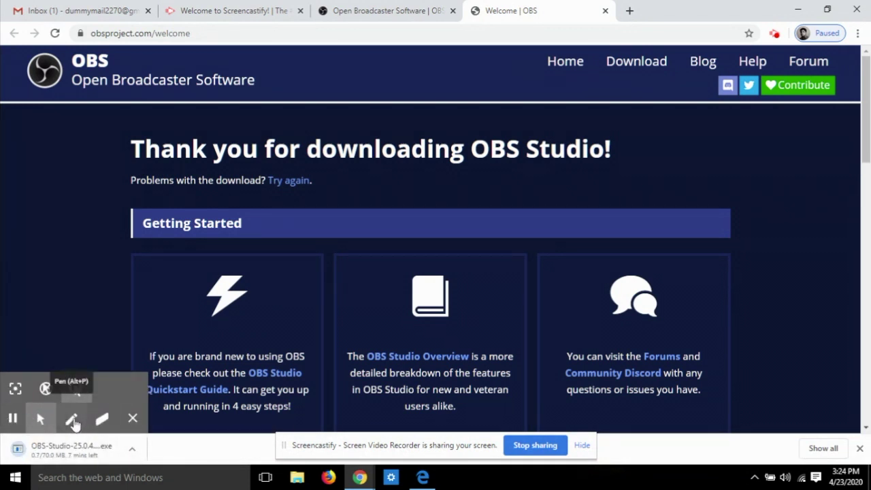
{"action": "left_click", "coordinate": [132, 451]}
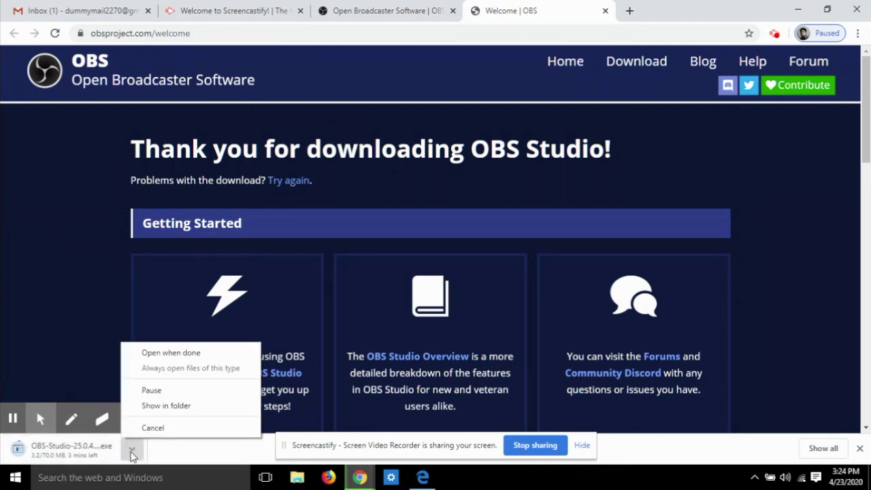
{"action": "left_click", "coordinate": [153, 429]}
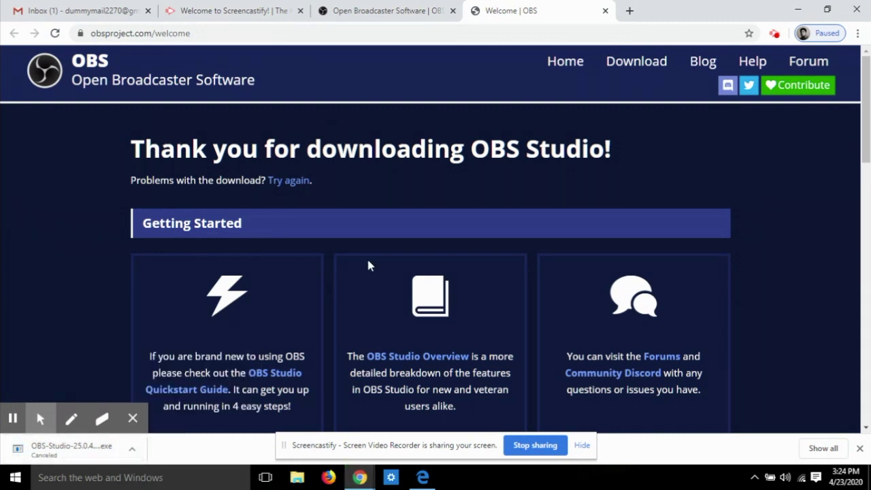
Step: Minimize the browser window and launch OBS Studio from the desktop
{"action": "left_click", "coordinate": [798, 6]}
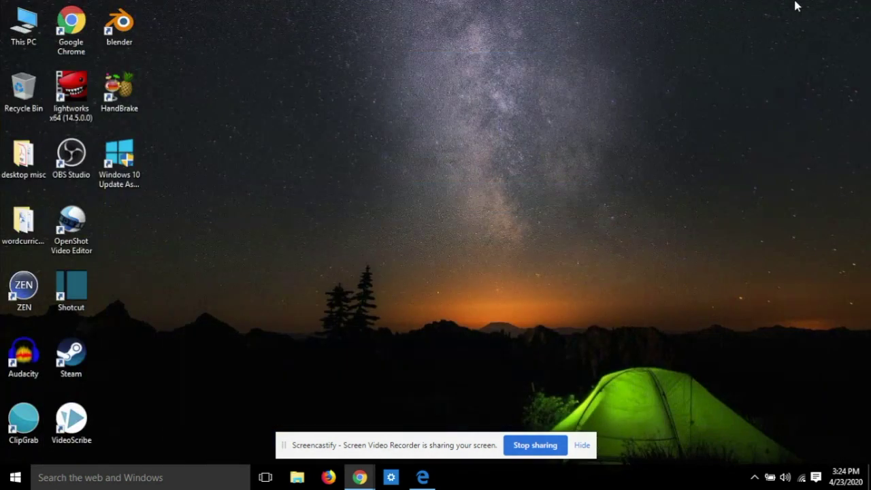
{"action": "double_click", "coordinate": [85, 173]}
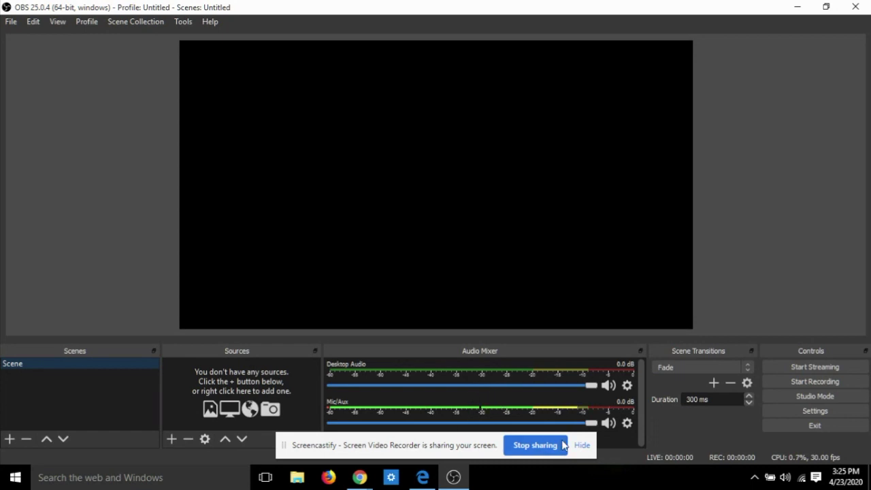
Step: Set the Mic/Aux audio device to Microphone (Blue Snowball) in its properties
{"action": "left_click", "coordinate": [627, 423]}
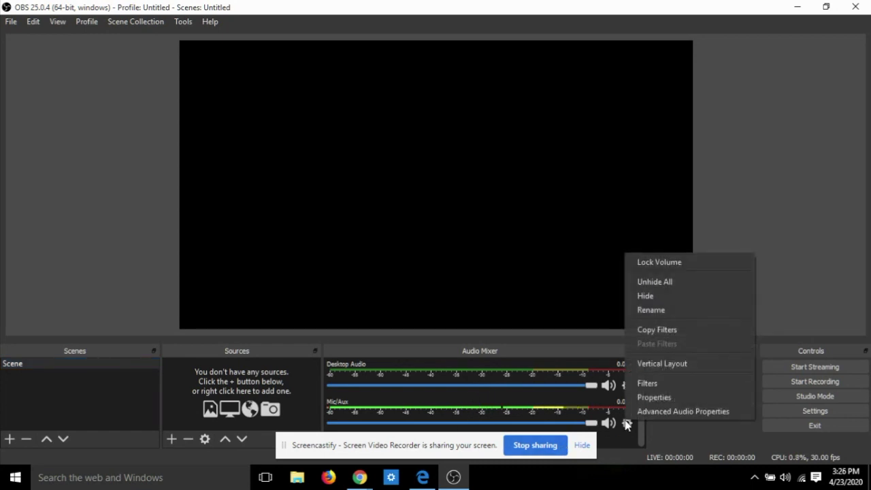
{"action": "left_click", "coordinate": [647, 396]}
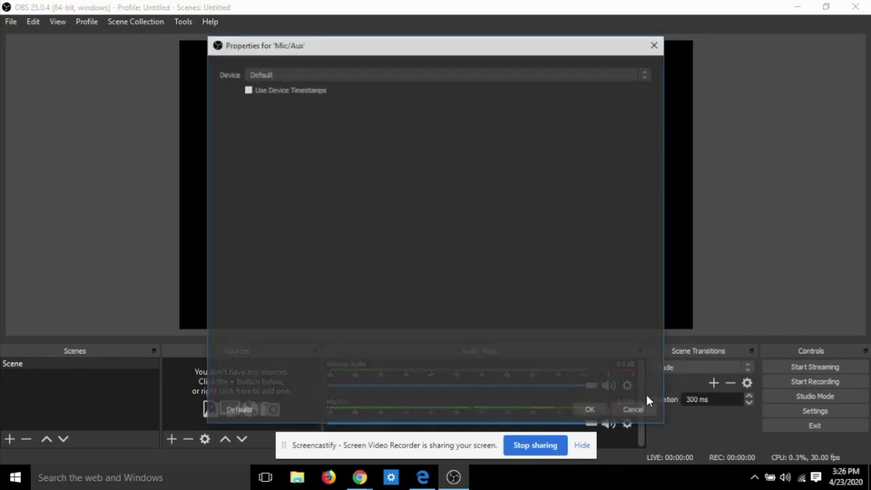
{"action": "left_click", "coordinate": [398, 75]}
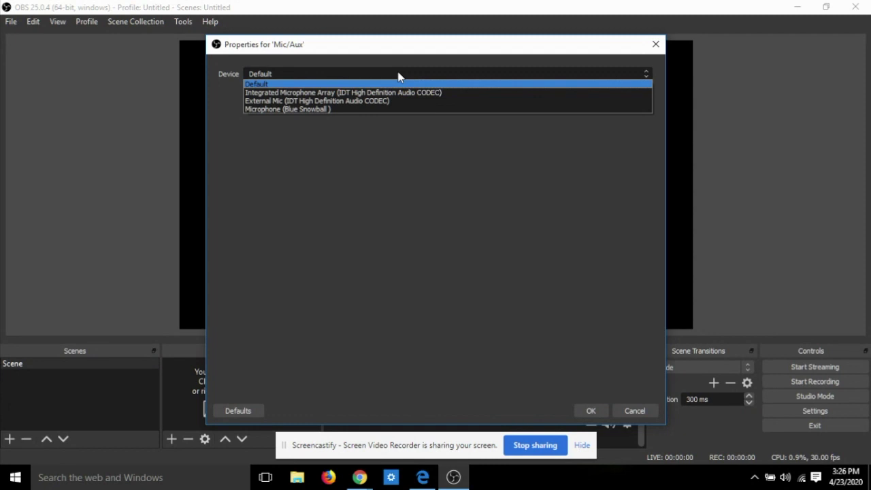
{"action": "left_click", "coordinate": [347, 111]}
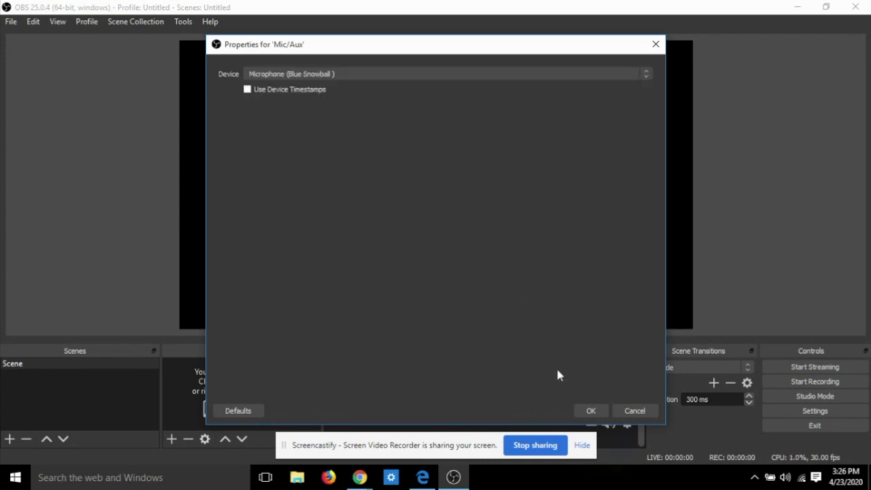
{"action": "left_click", "coordinate": [590, 411]}
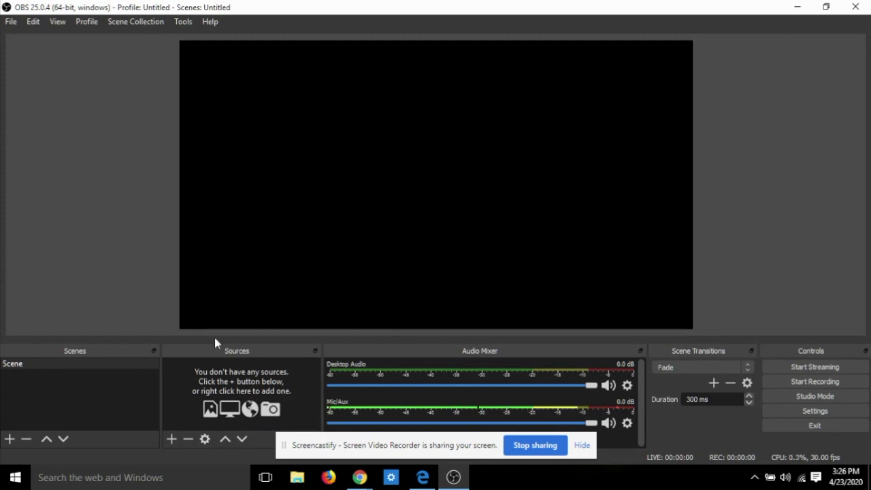
Step: Add a Video Capture Device source using the HP Webcam, shrink its picture and place it in the canvas's lower-right corner
{"action": "left_click", "coordinate": [170, 440]}
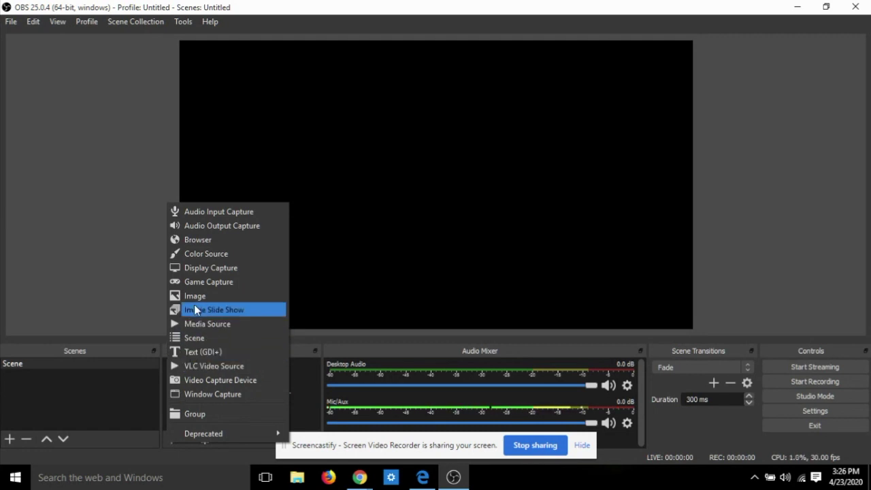
{"action": "left_click", "coordinate": [197, 379]}
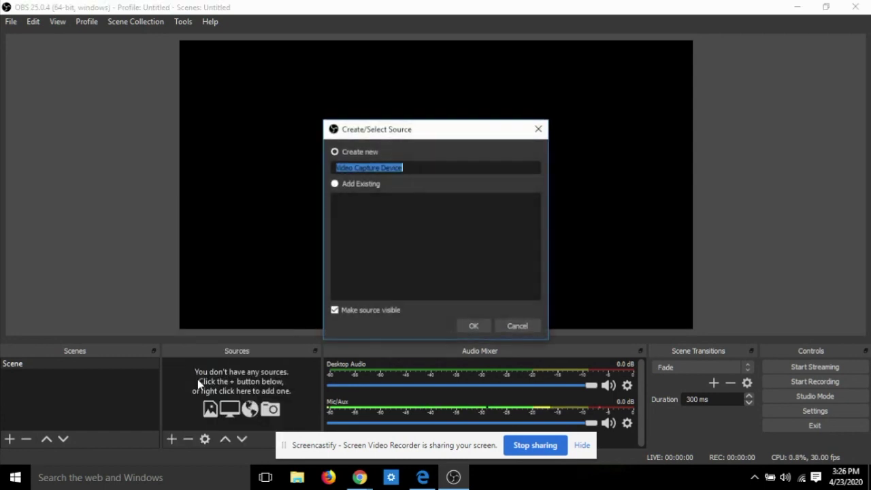
{"action": "left_click", "coordinate": [476, 327]}
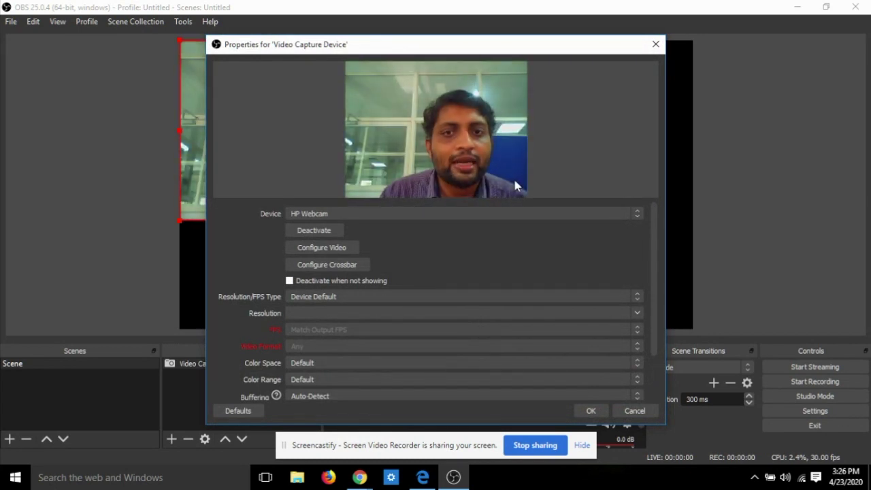
{"action": "left_click", "coordinate": [477, 216]}
{"action": "left_click", "coordinate": [477, 216]}
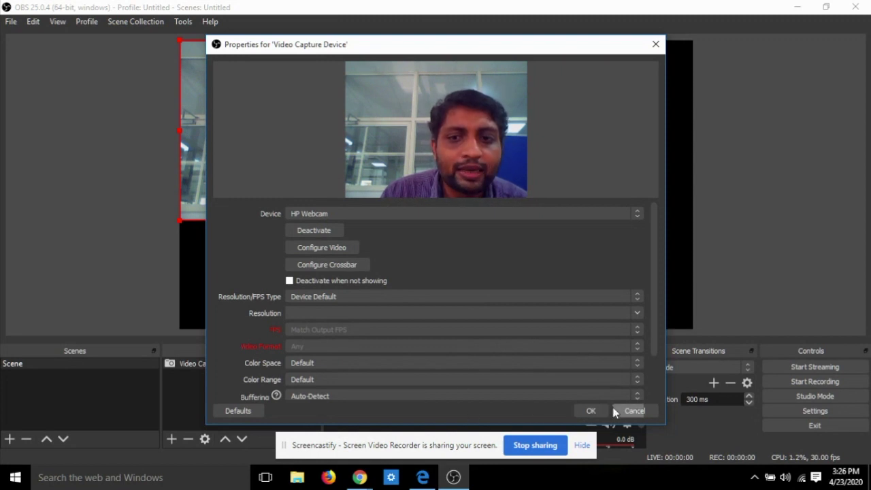
{"action": "left_click", "coordinate": [591, 412]}
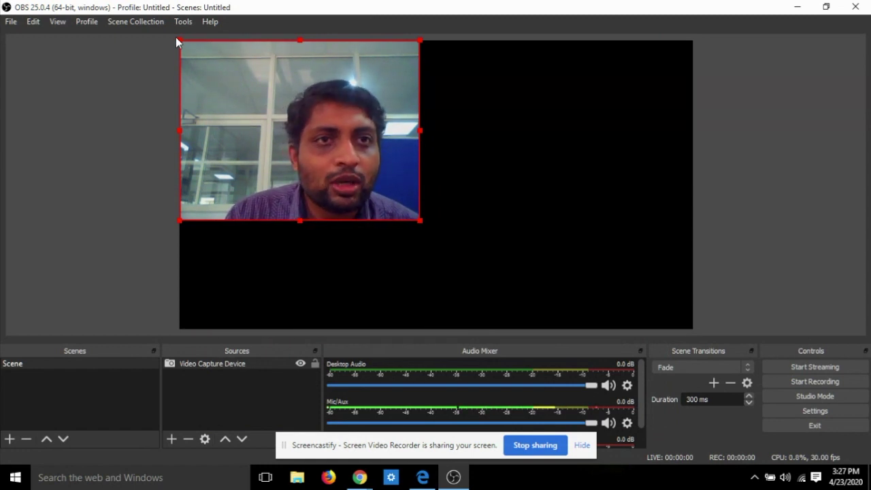
{"action": "left_click_drag", "start_coordinate": [176, 40], "coordinate": [328, 164]}
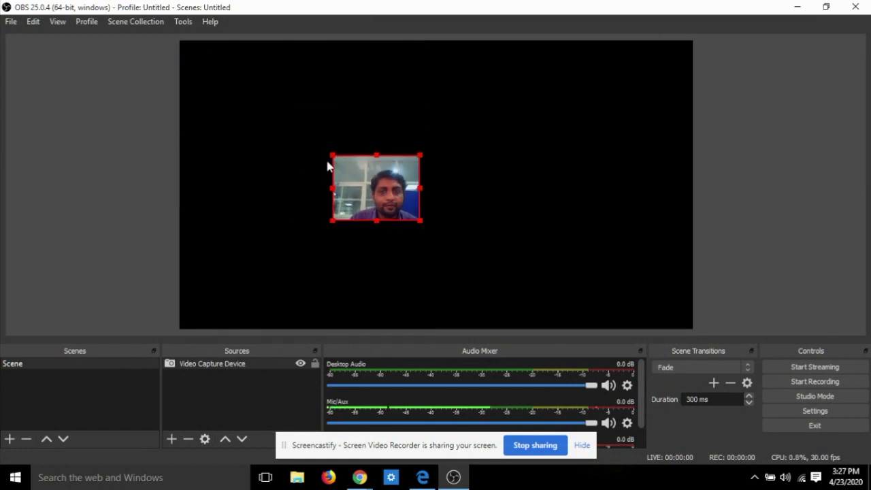
{"action": "left_click_drag", "start_coordinate": [386, 207], "coordinate": [649, 304]}
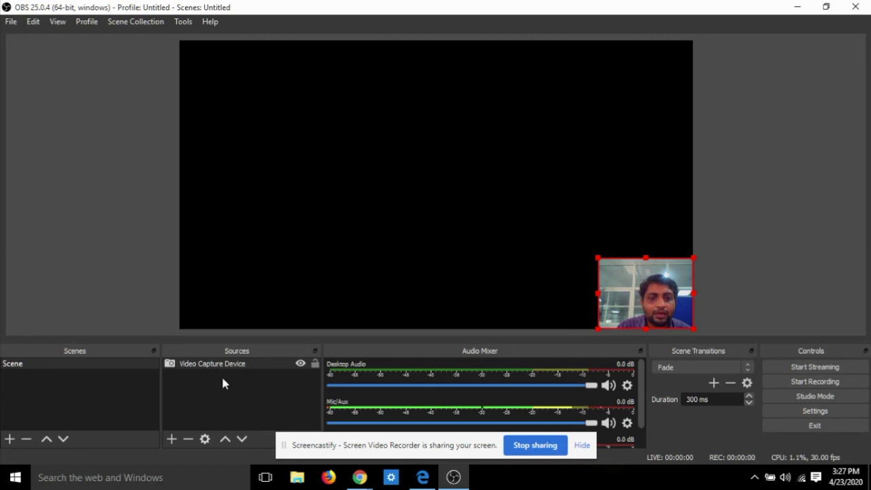
Step: Add a Display Capture source that captures Display 1: 1366x768
{"action": "left_click", "coordinate": [172, 439]}
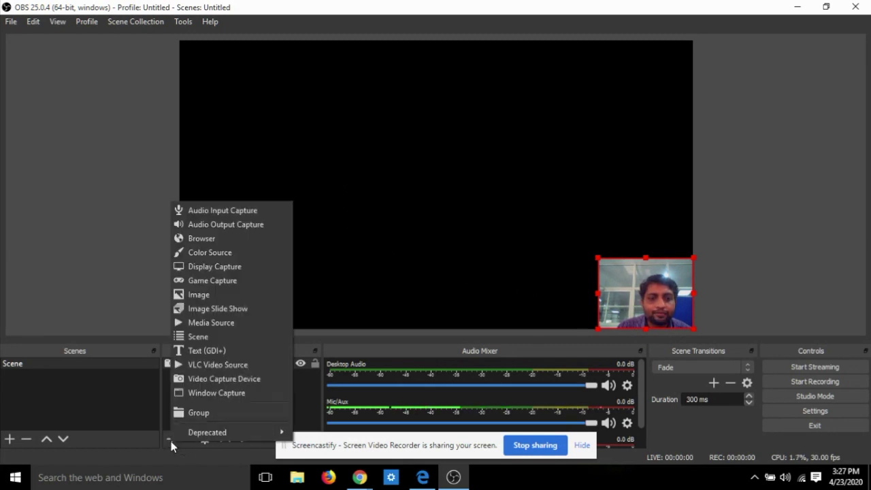
{"action": "left_click", "coordinate": [235, 267]}
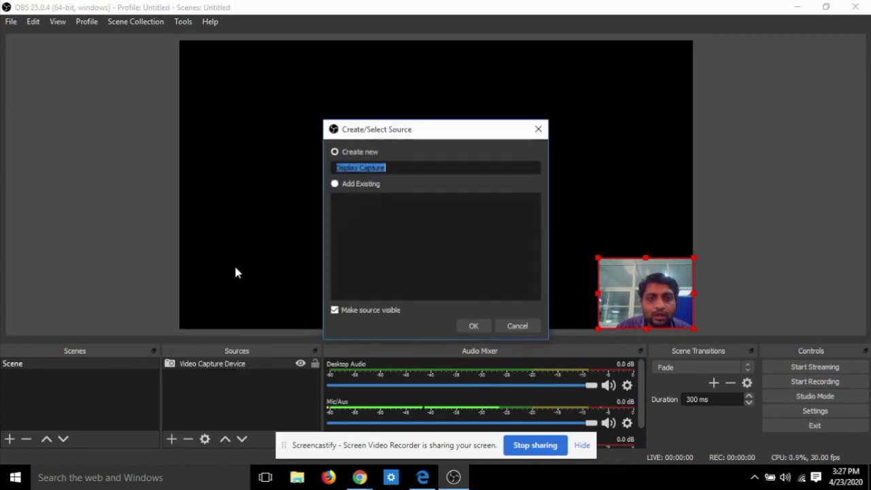
{"action": "left_click", "coordinate": [479, 325]}
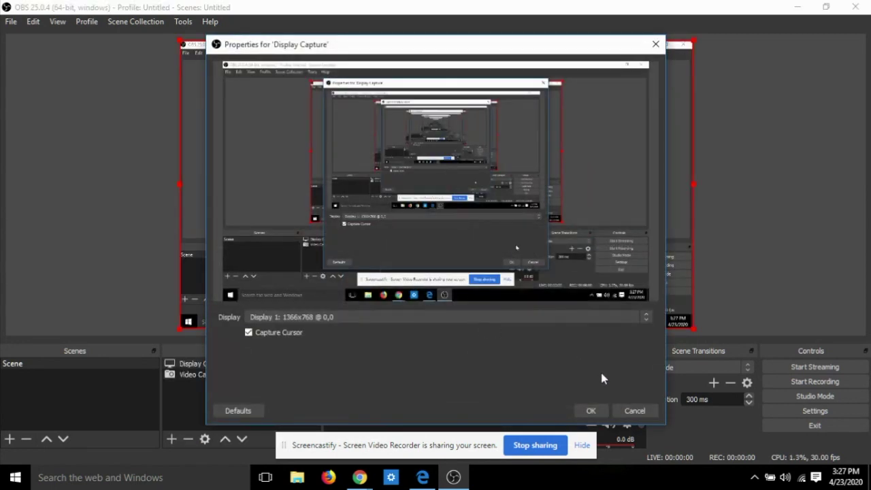
{"action": "left_click", "coordinate": [403, 318]}
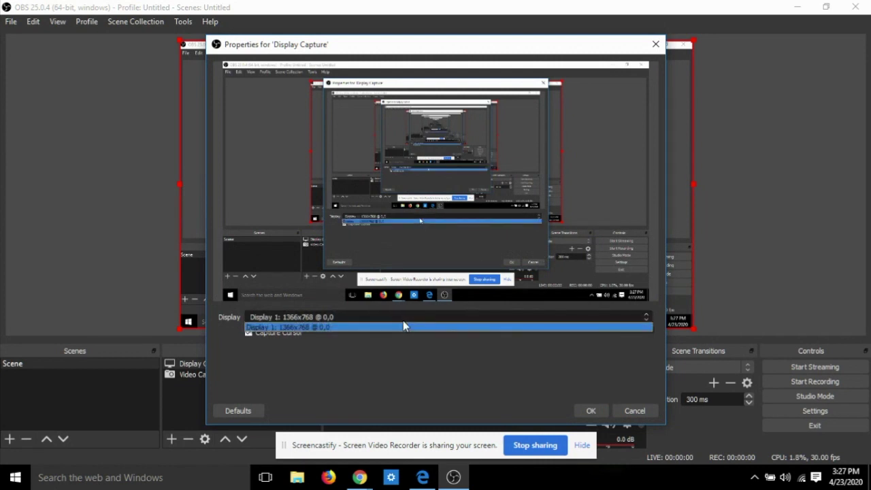
{"action": "left_click", "coordinate": [342, 326]}
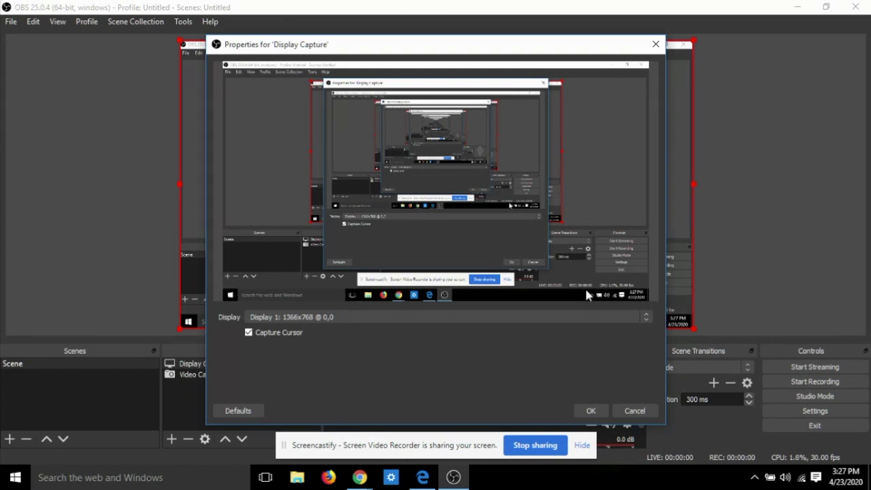
{"action": "left_click", "coordinate": [589, 413]}
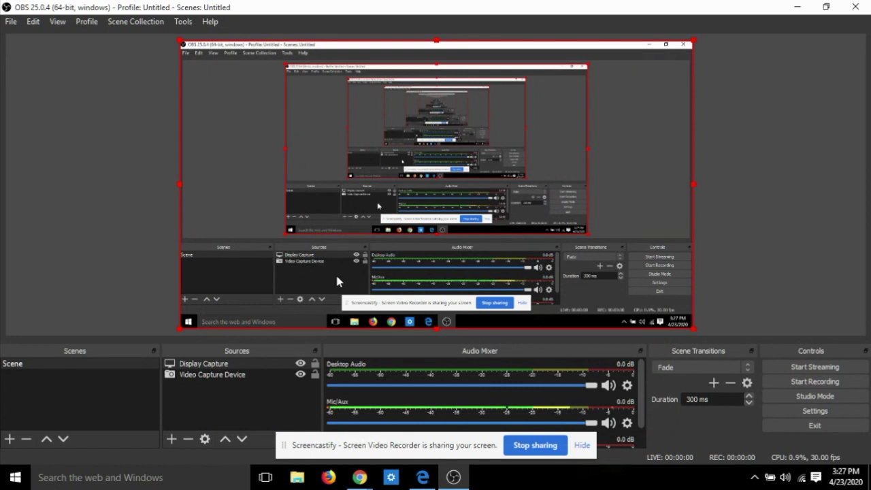
Step: Reorder the sources so that Display Capture sits below Video Capture Device
{"action": "left_click", "coordinate": [194, 362]}
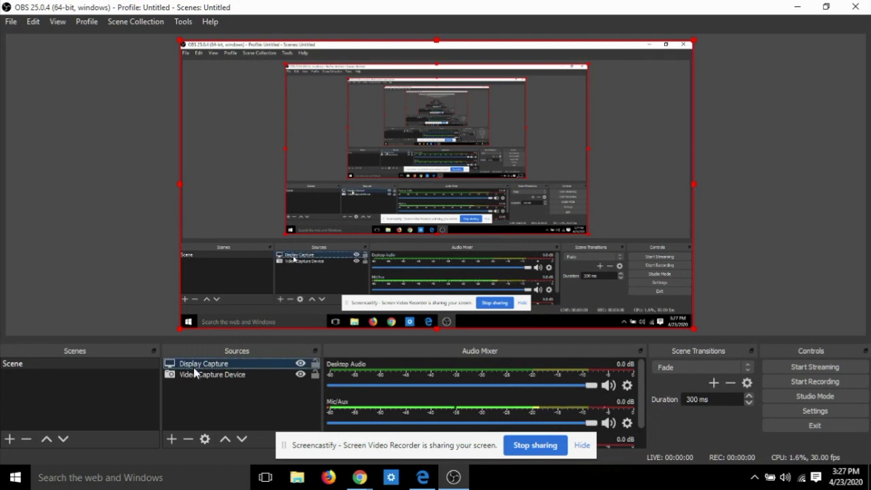
{"action": "left_click_drag", "start_coordinate": [195, 373], "coordinate": [194, 382]}
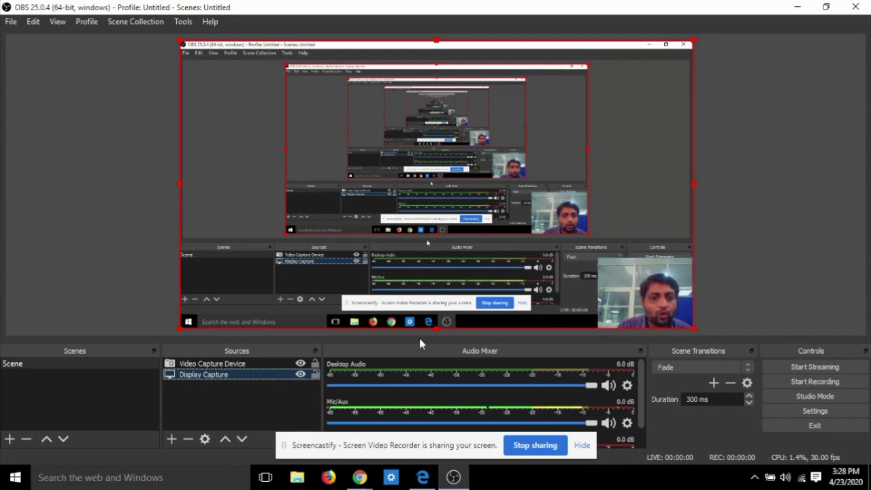
Step: Remove the Video Capture Device source from the scene and confirm the removal
{"action": "left_click", "coordinate": [235, 364]}
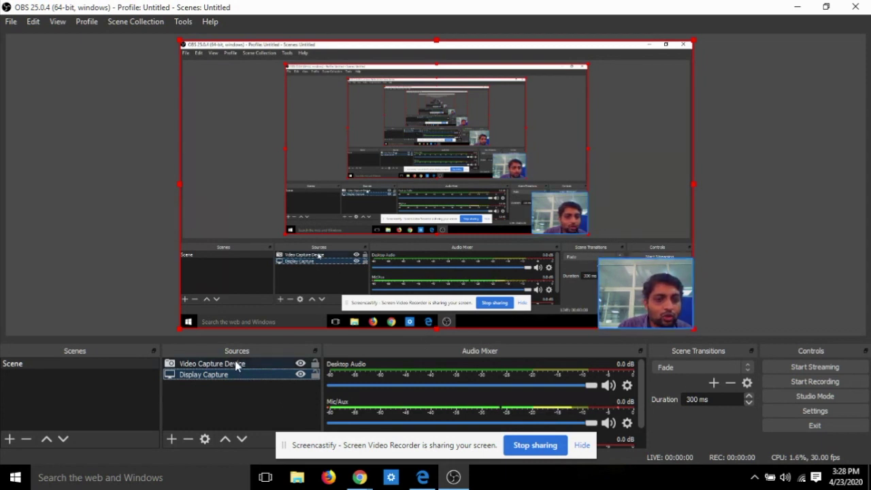
{"action": "left_click", "coordinate": [189, 440]}
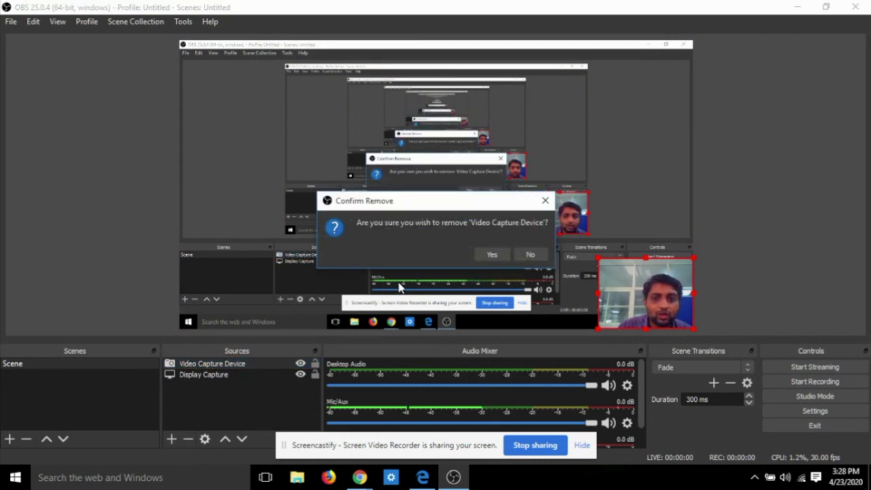
{"action": "left_click", "coordinate": [499, 253]}
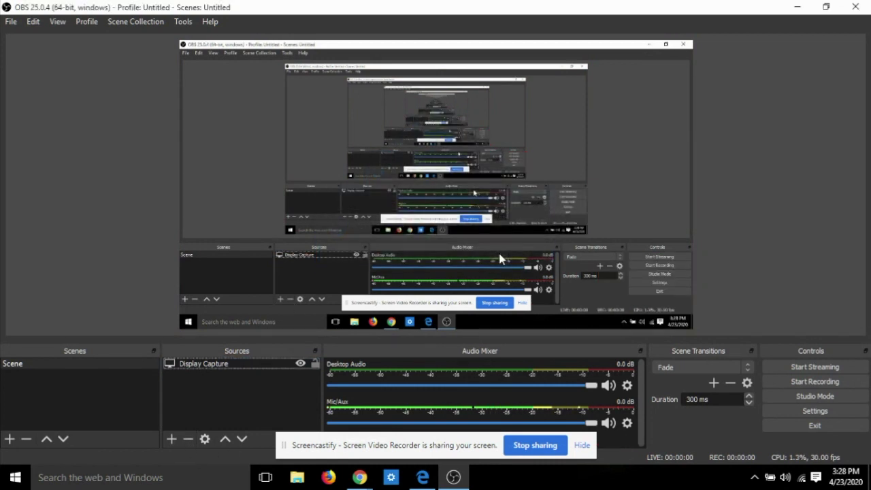
Step: Add the HP Webcam again as a new Video Capture Device source, then fit it smaller into the lower-right corner over the display capture
{"action": "left_click", "coordinate": [166, 441]}
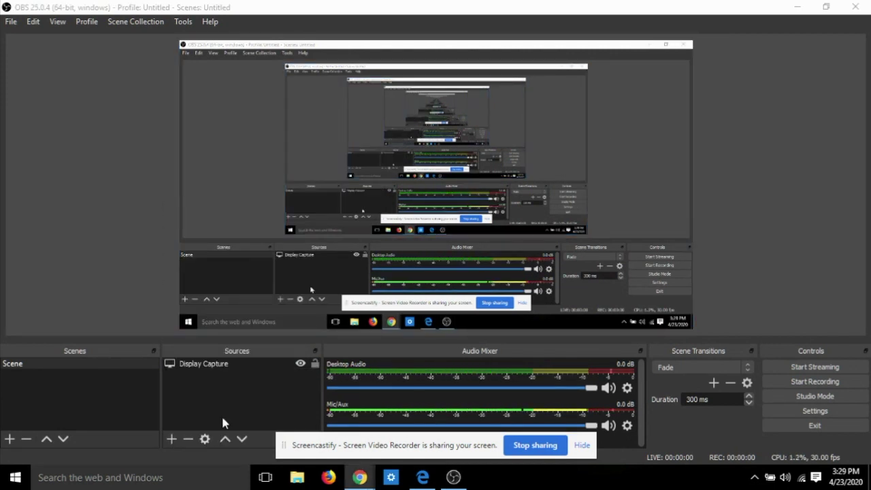
{"action": "left_click", "coordinate": [173, 439]}
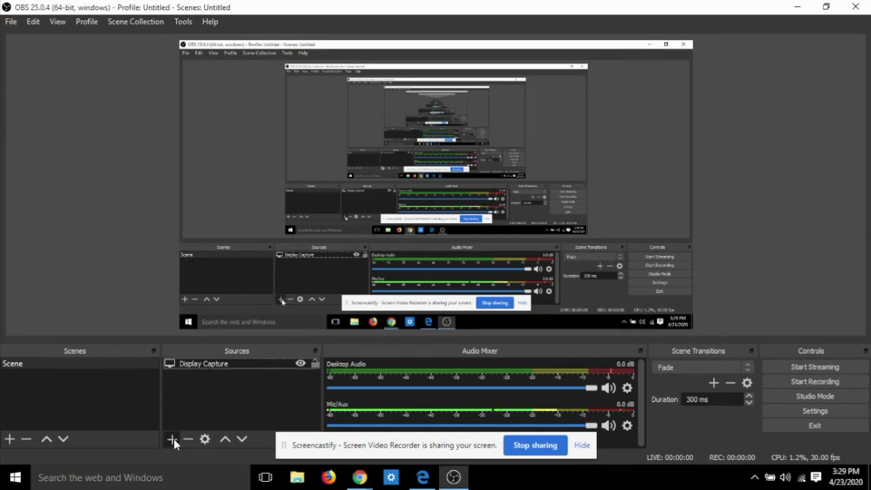
{"action": "left_click", "coordinate": [174, 439]}
{"action": "left_click", "coordinate": [220, 372]}
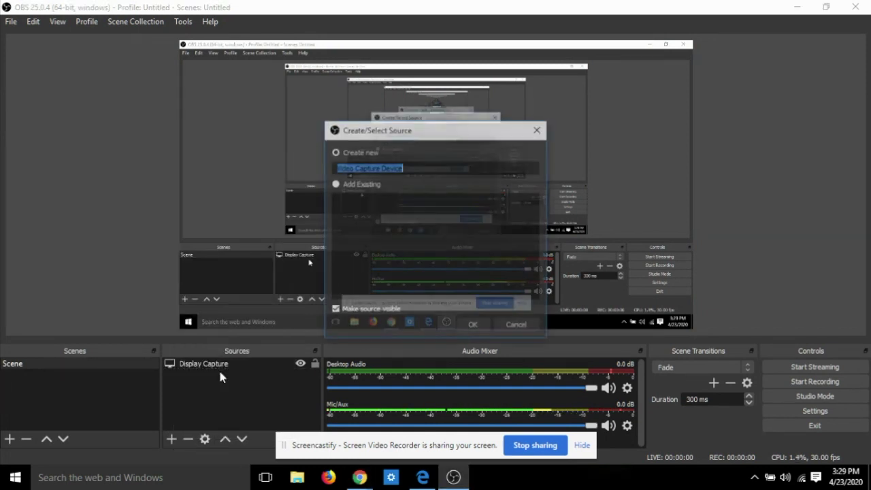
{"action": "left_click", "coordinate": [481, 326]}
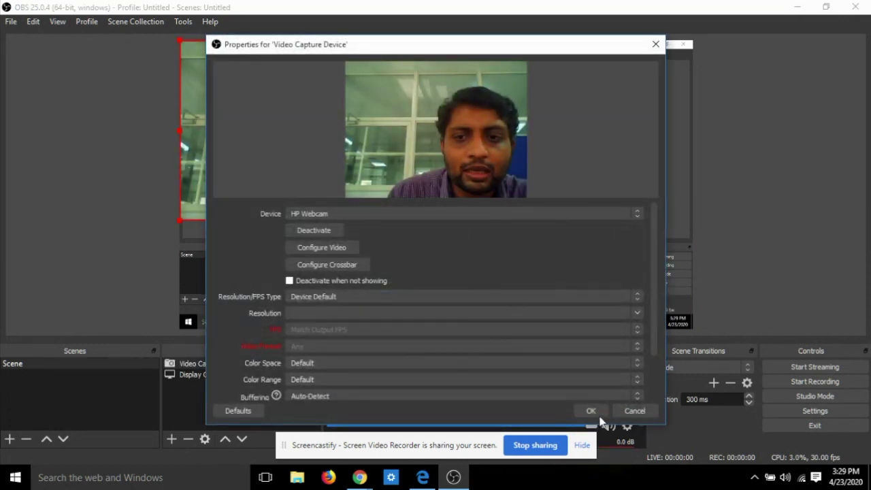
{"action": "left_click", "coordinate": [598, 413]}
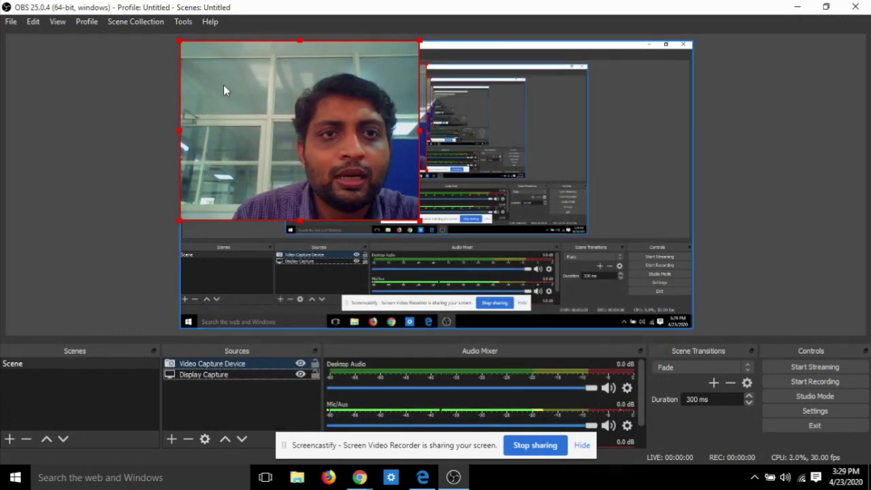
{"action": "left_click_drag", "start_coordinate": [224, 84], "coordinate": [494, 191]}
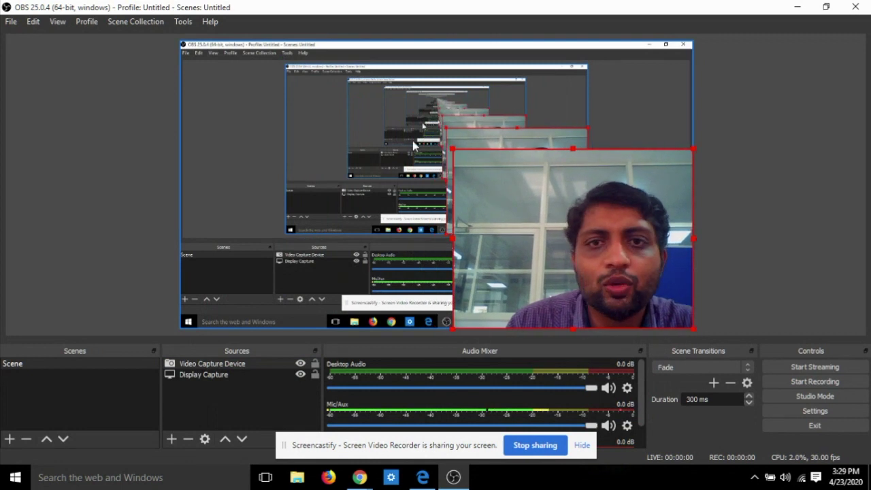
{"action": "left_click_drag", "start_coordinate": [453, 153], "coordinate": [583, 277]}
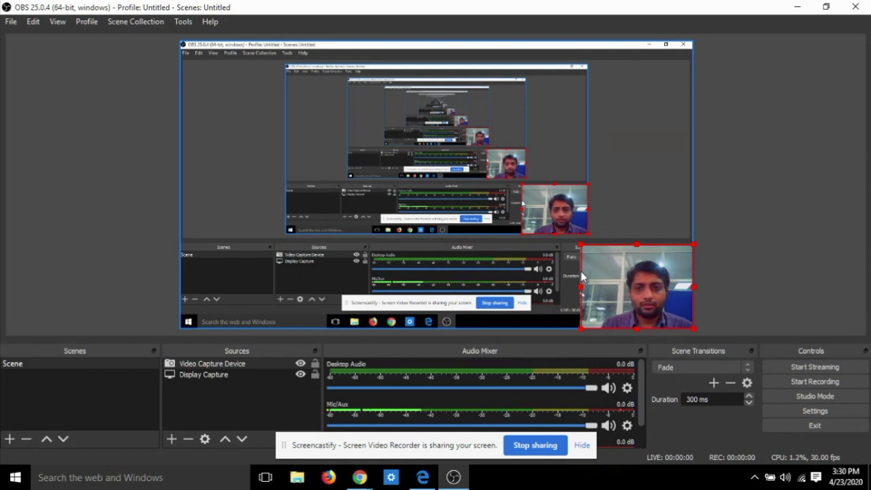
Step: Delete the re-added webcam source from the scene
{"action": "left_click", "coordinate": [188, 439]}
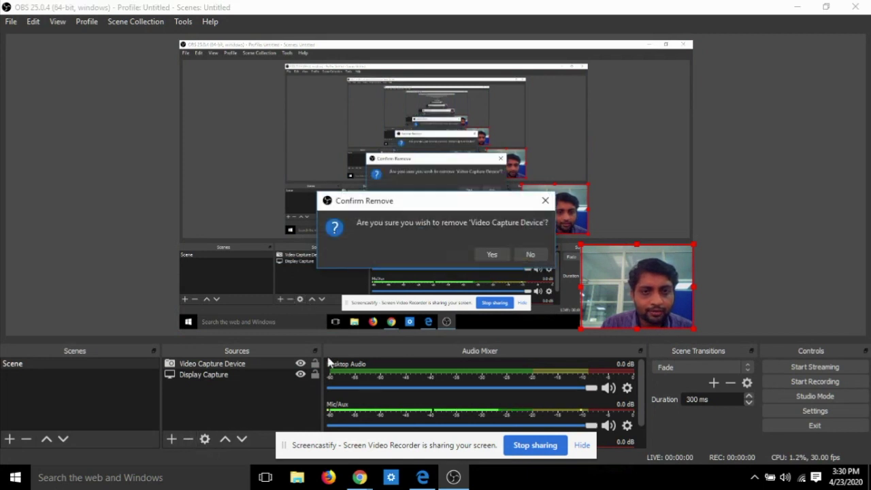
{"action": "left_click", "coordinate": [493, 255]}
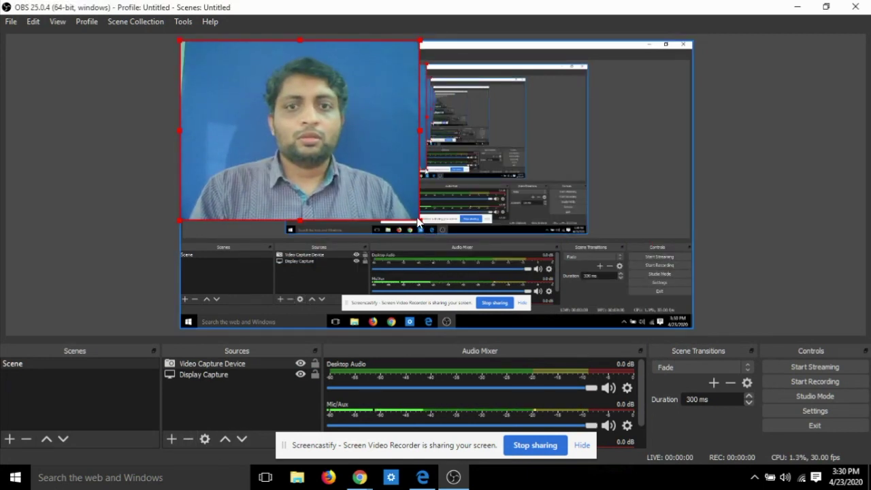
Step: Scale the webcam picture down to about a quarter of the canvas width and align it with the canvas's lower-right corner
{"action": "left_click_drag", "start_coordinate": [418, 219], "coordinate": [309, 134]}
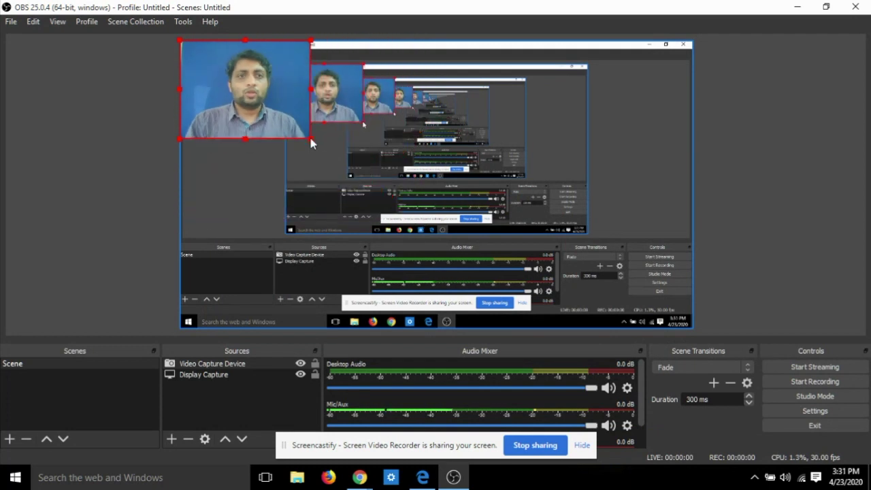
{"action": "left_click_drag", "start_coordinate": [235, 92], "coordinate": [622, 280]}
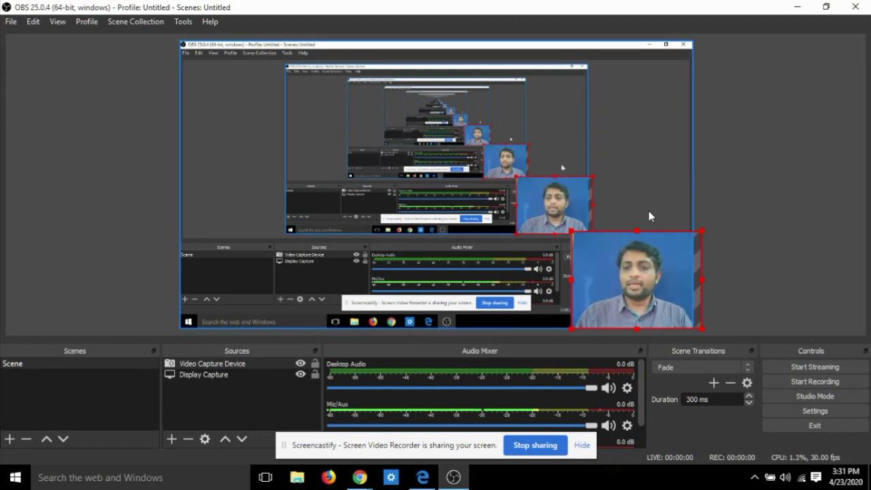
{"action": "left_click_drag", "start_coordinate": [647, 279], "coordinate": [637, 279]}
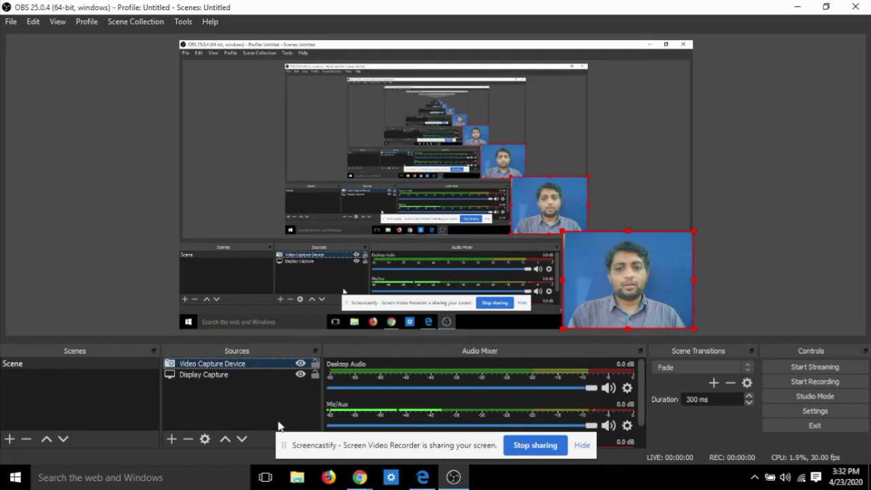
Step: Add a Chroma Key effect filter to the Video Capture Device source, keeping the default filter name
{"action": "right_click", "coordinate": [250, 368]}
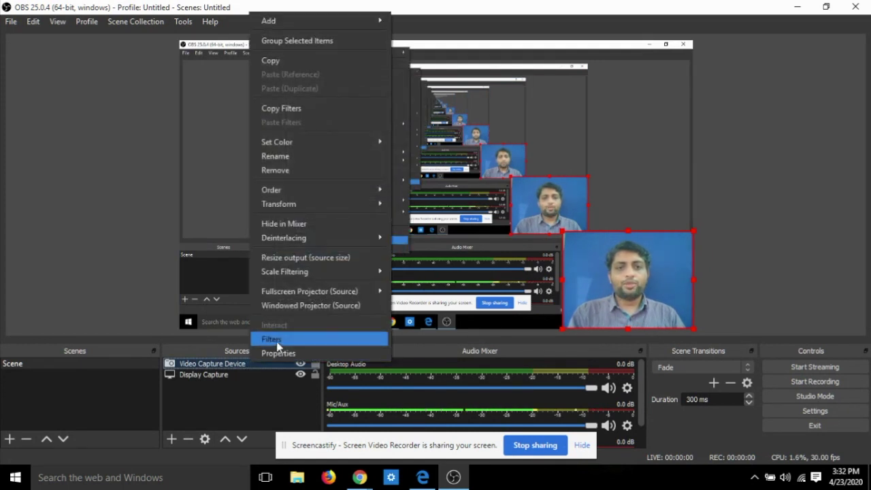
{"action": "left_click", "coordinate": [276, 340]}
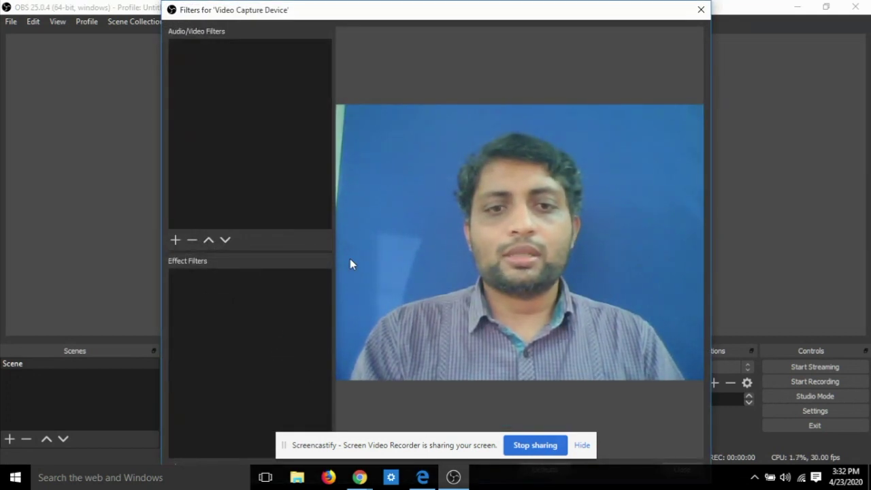
{"action": "left_click_drag", "start_coordinate": [552, 16], "coordinate": [490, 10]}
{"action": "left_click_drag", "start_coordinate": [693, 5], "coordinate": [643, 5]}
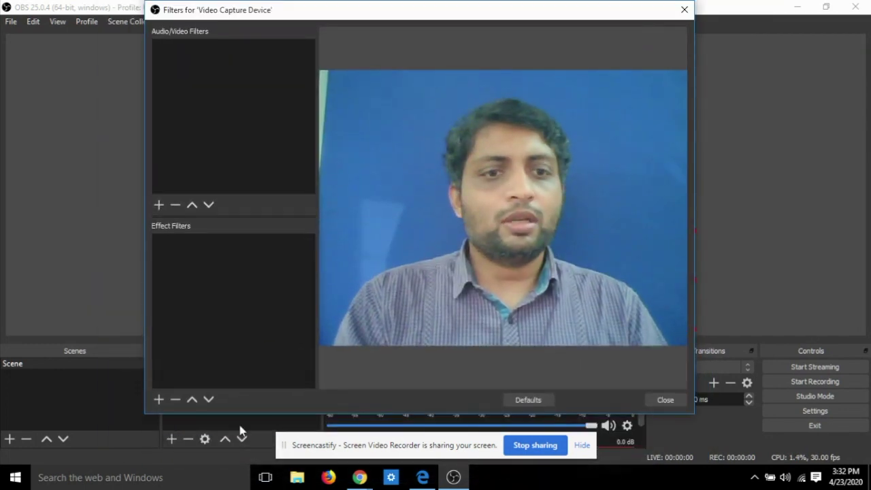
{"action": "left_click", "coordinate": [158, 400]}
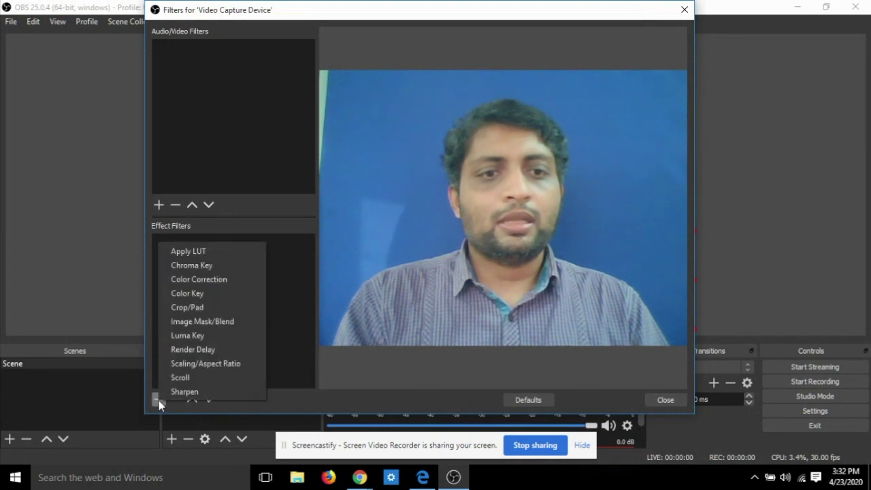
{"action": "left_click", "coordinate": [208, 269]}
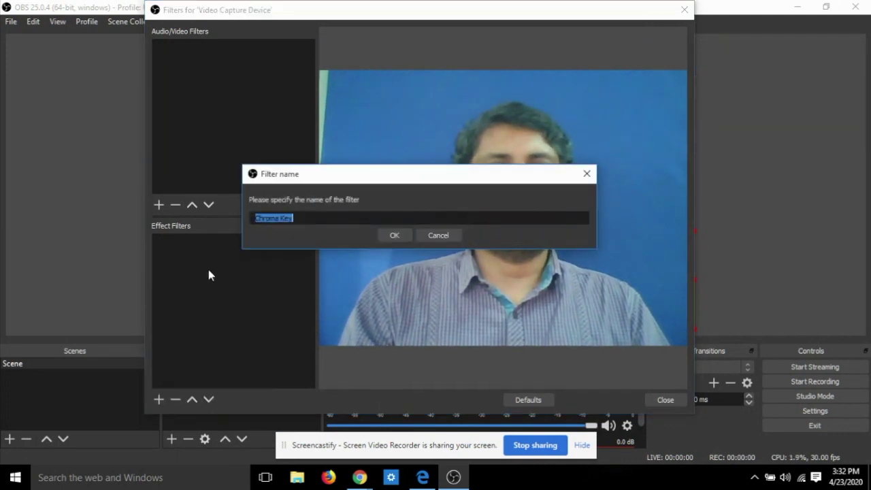
{"action": "left_click", "coordinate": [388, 235]}
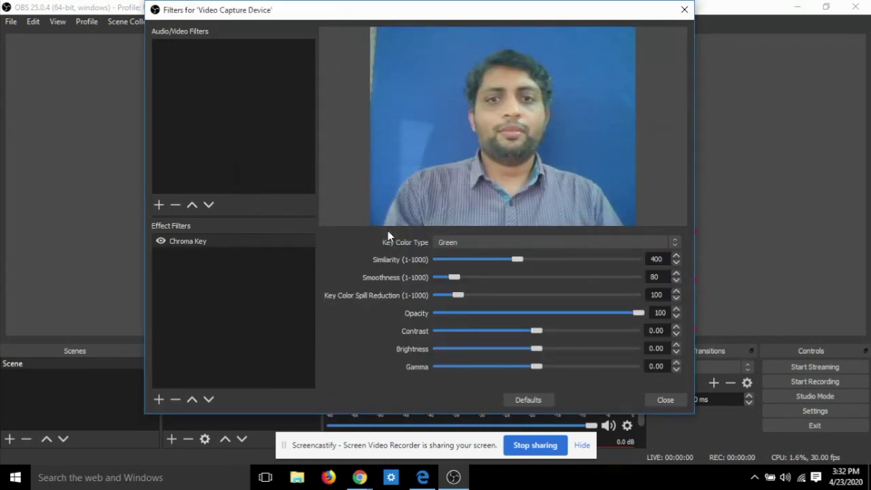
Step: Set the Chroma Key filter's key color type to Blue and similarity to 183, and close the filters window
{"action": "left_click", "coordinate": [514, 243]}
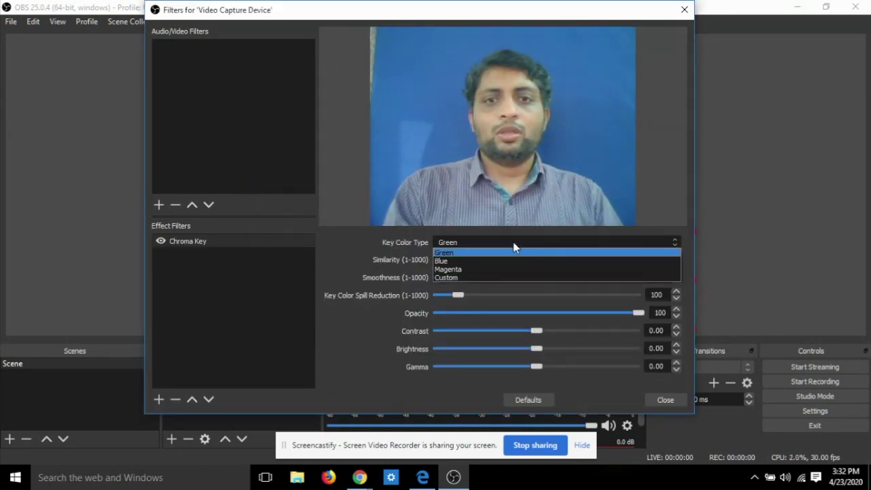
{"action": "left_click", "coordinate": [506, 261]}
{"action": "key", "text": "Down"}
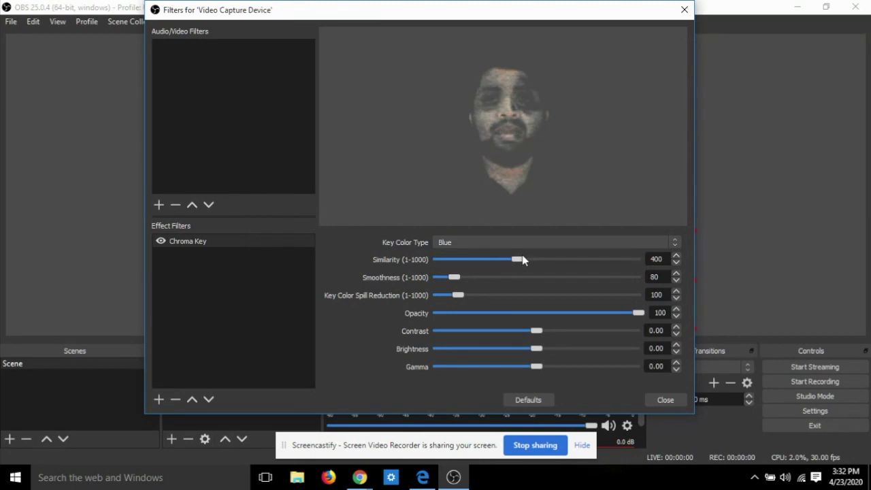
{"action": "left_click_drag", "start_coordinate": [518, 260], "coordinate": [475, 256]}
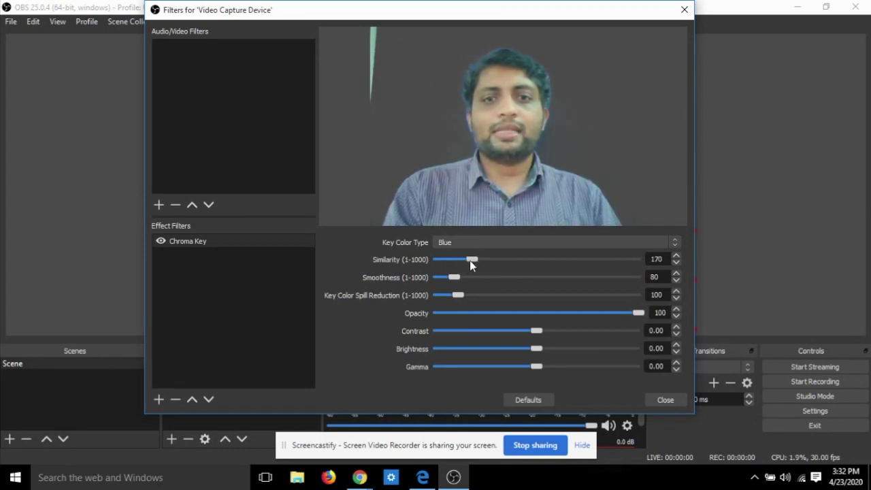
{"action": "left_click_drag", "start_coordinate": [470, 260], "coordinate": [473, 260]}
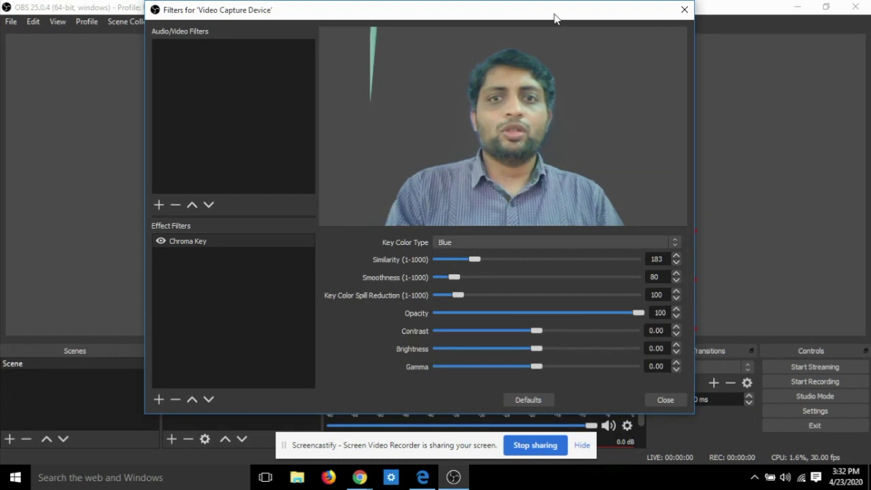
{"action": "left_click", "coordinate": [674, 402]}
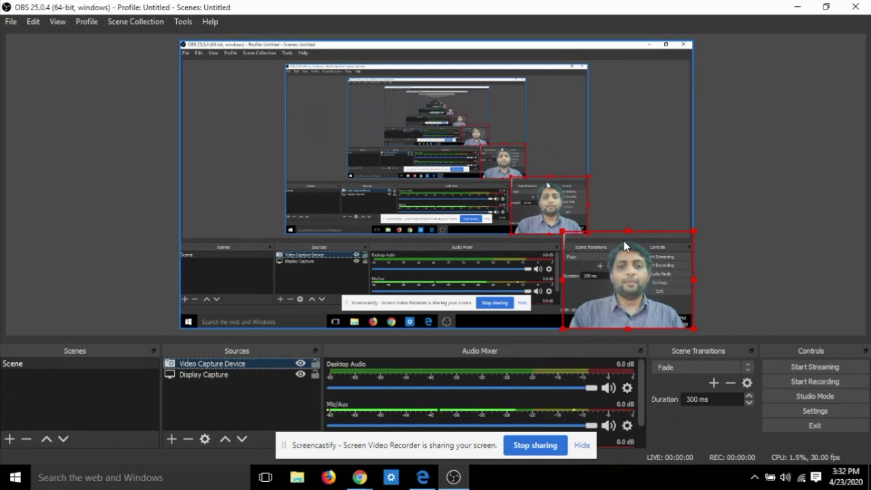
Step: Start recording the scene and minimize OBS to reveal the desktop
{"action": "left_click", "coordinate": [809, 383]}
{"action": "left_click", "coordinate": [810, 383]}
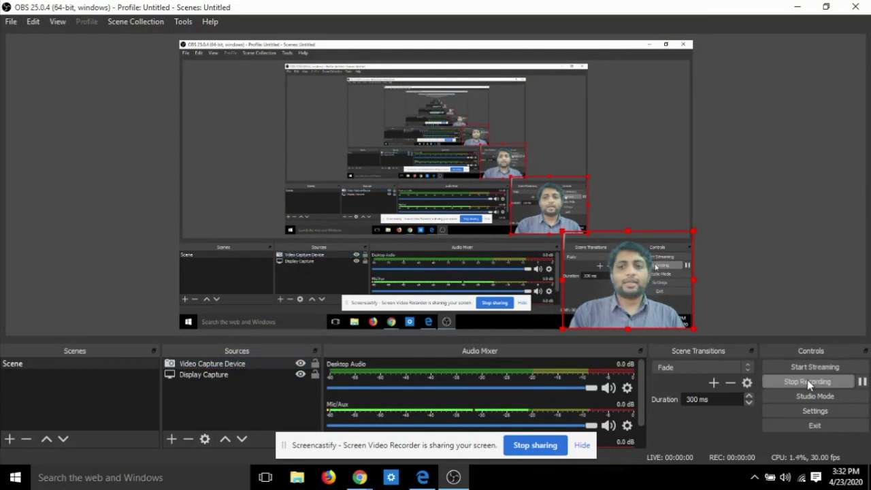
{"action": "left_click", "coordinate": [800, 7]}
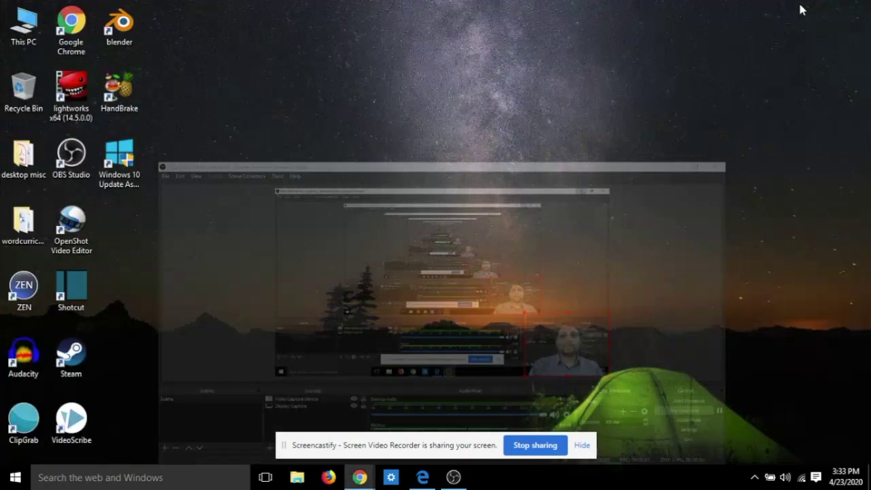
Step: Open the KNEE JOINT (2) presentation from the desktop misc folder, dismiss the activation wizard, and run the slide show through the first bullets
{"action": "left_click", "coordinate": [23, 155]}
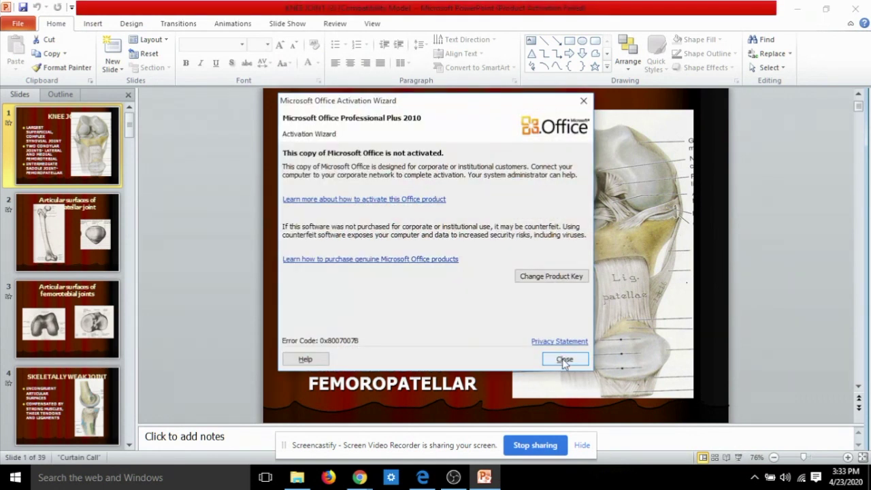
{"action": "left_click", "coordinate": [564, 359]}
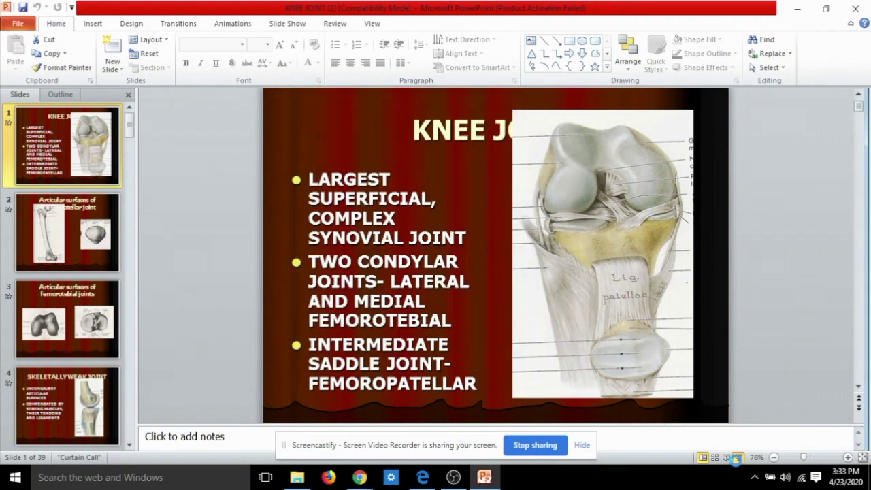
{"action": "left_click", "coordinate": [738, 458]}
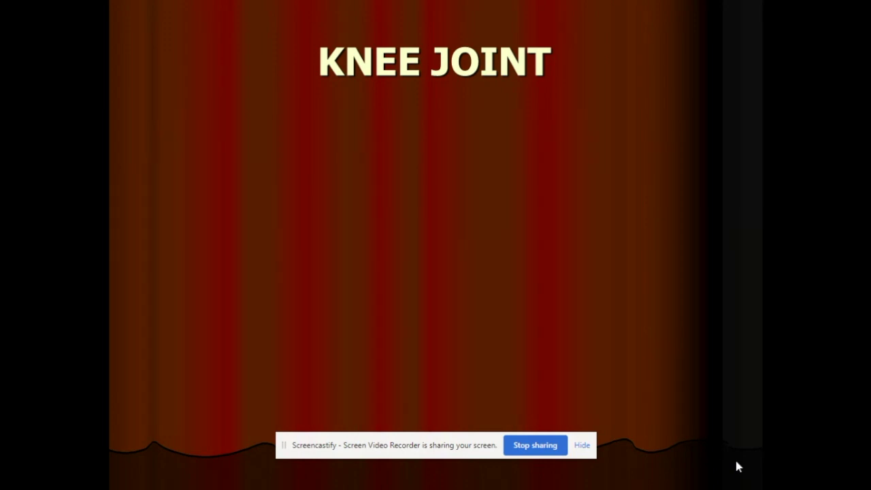
{"action": "left_click", "coordinate": [736, 461]}
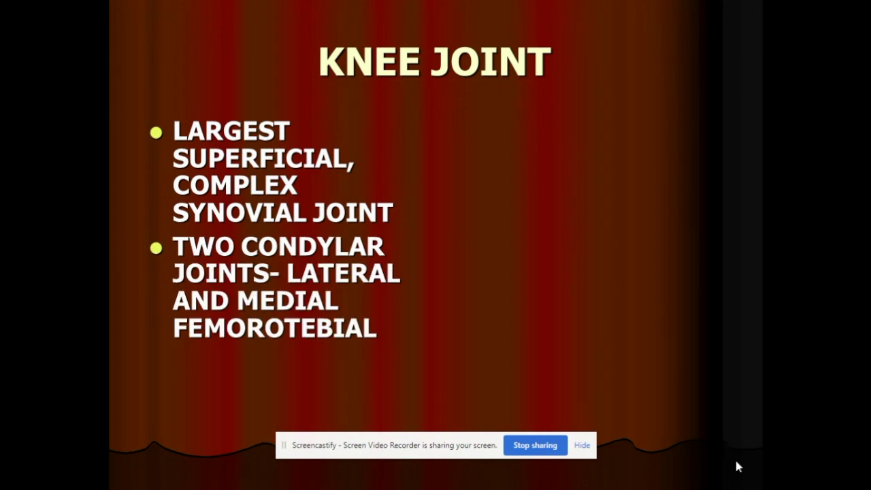
Step: Leave the slide show, switch back to OBS and stop the recording
{"action": "key", "text": "alt+Tab"}
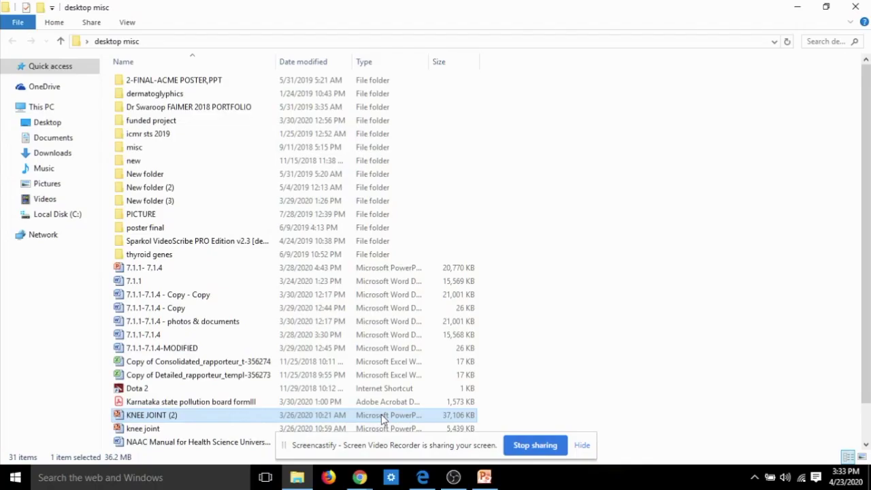
{"action": "left_click", "coordinate": [455, 479]}
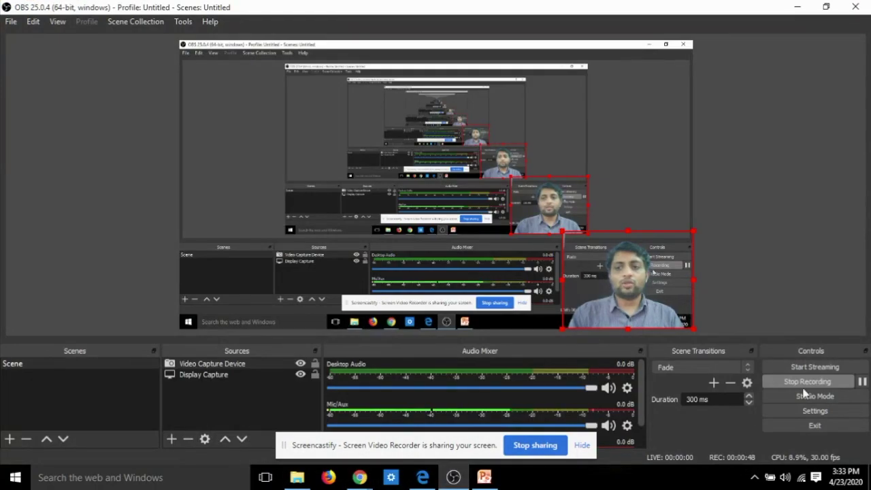
{"action": "left_click", "coordinate": [453, 478]}
{"action": "left_click", "coordinate": [460, 484]}
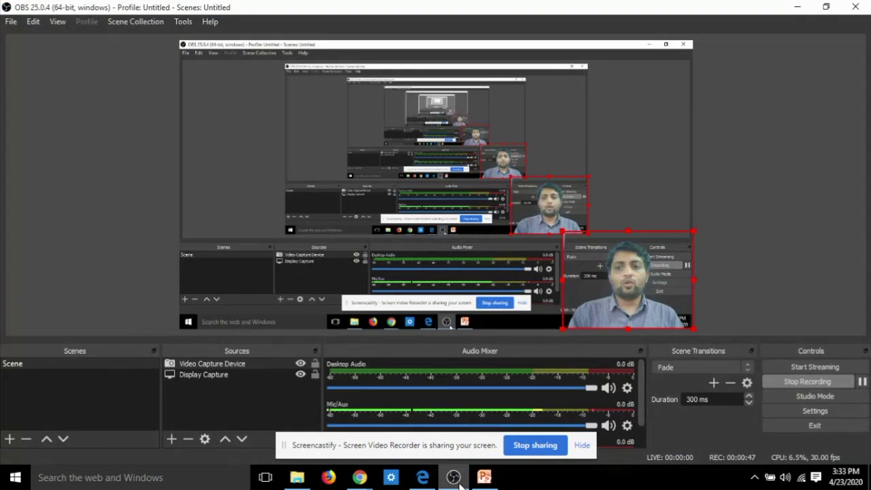
{"action": "left_click", "coordinate": [805, 382]}
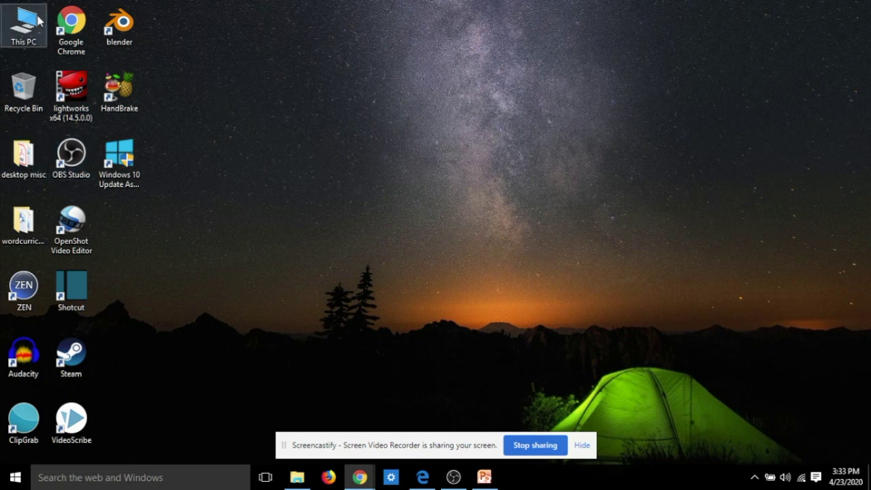
{"action": "double_click", "coordinate": [27, 31]}
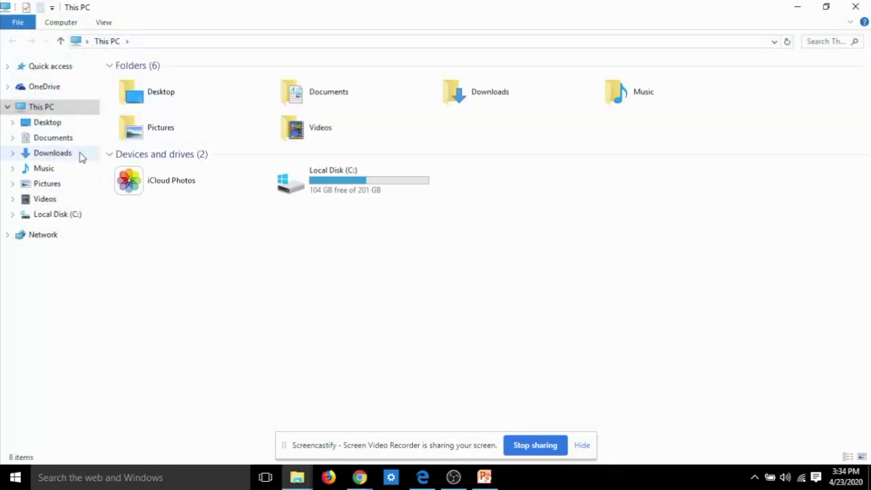
{"action": "left_click", "coordinate": [47, 200]}
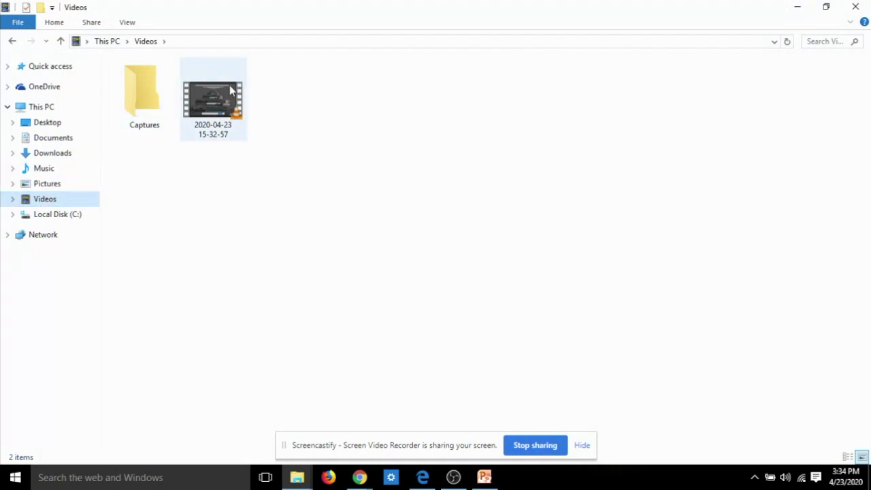
{"action": "left_click", "coordinate": [230, 85]}
{"action": "double_click", "coordinate": [229, 85]}
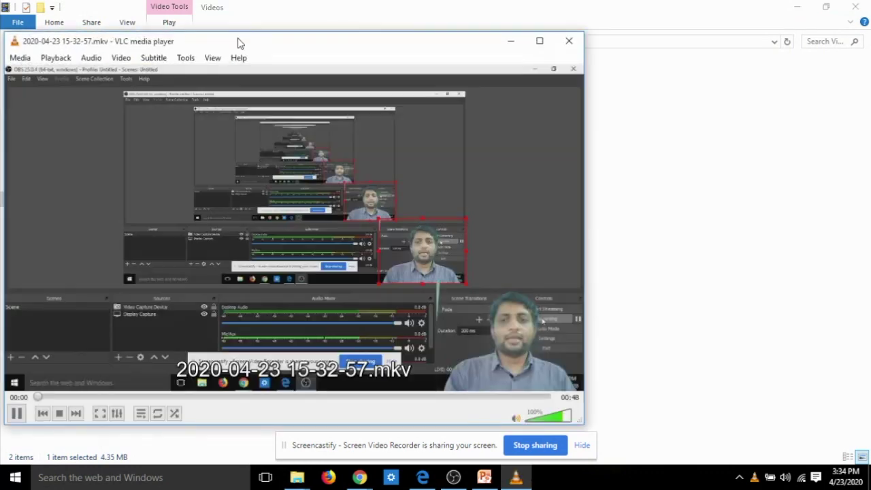
Step: Review the recording in VLC, skipping ahead to the knee joint presentation part, and close the player
{"action": "left_click_drag", "start_coordinate": [239, 39], "coordinate": [356, 18]}
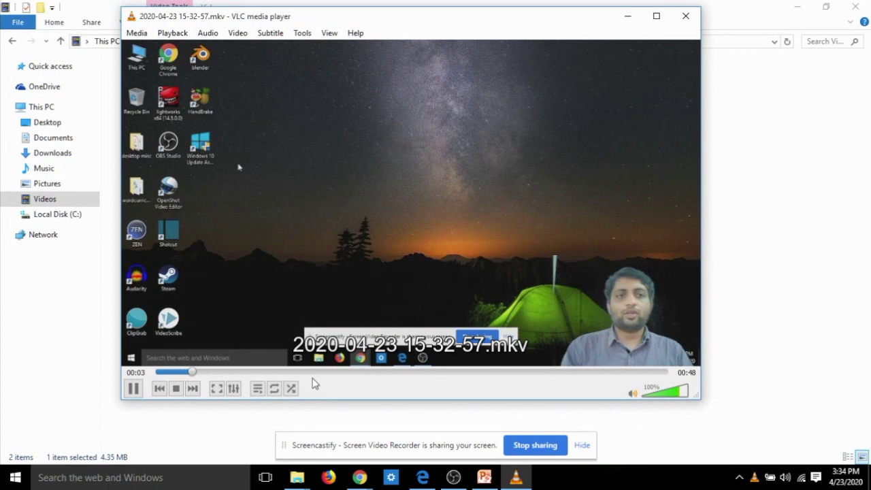
{"action": "left_click", "coordinate": [314, 383]}
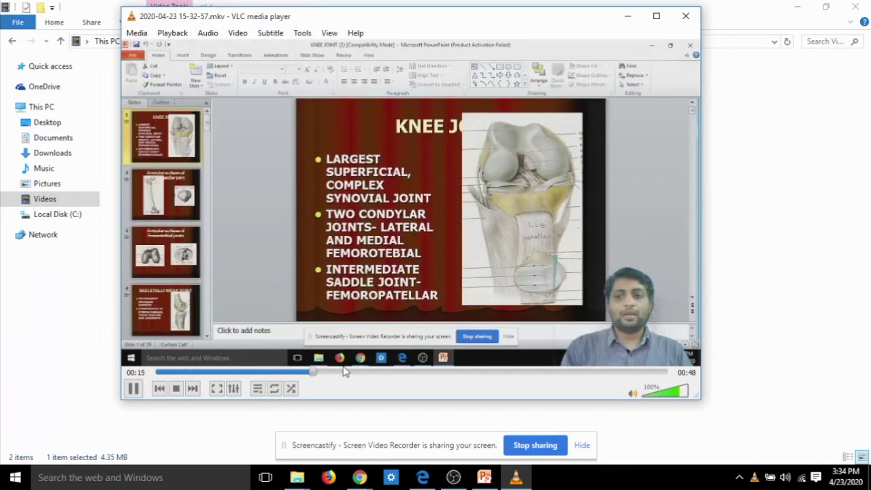
{"action": "left_click", "coordinate": [337, 373]}
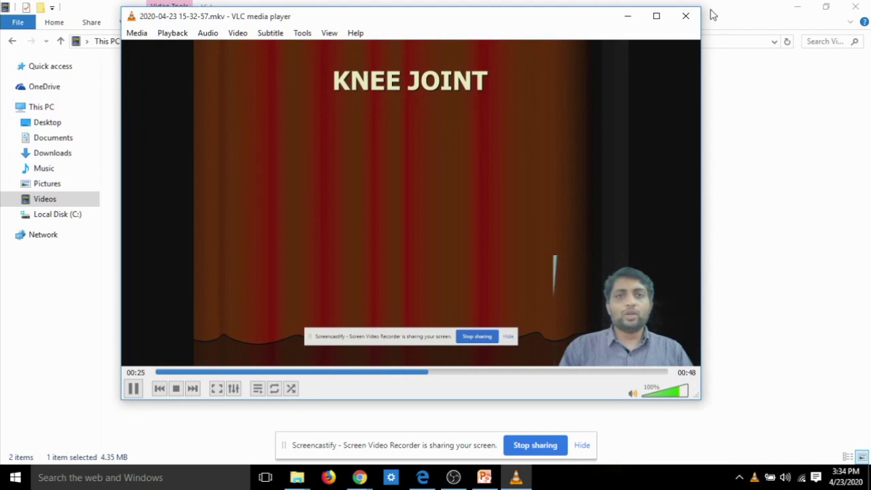
{"action": "left_click", "coordinate": [688, 17]}
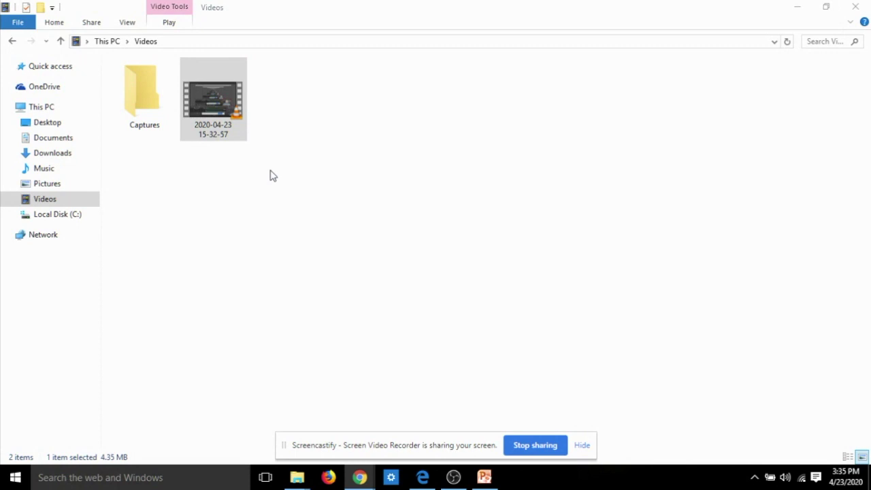
Step: Switch back to OBS and select the Video Capture Device source
{"action": "left_click", "coordinate": [454, 476]}
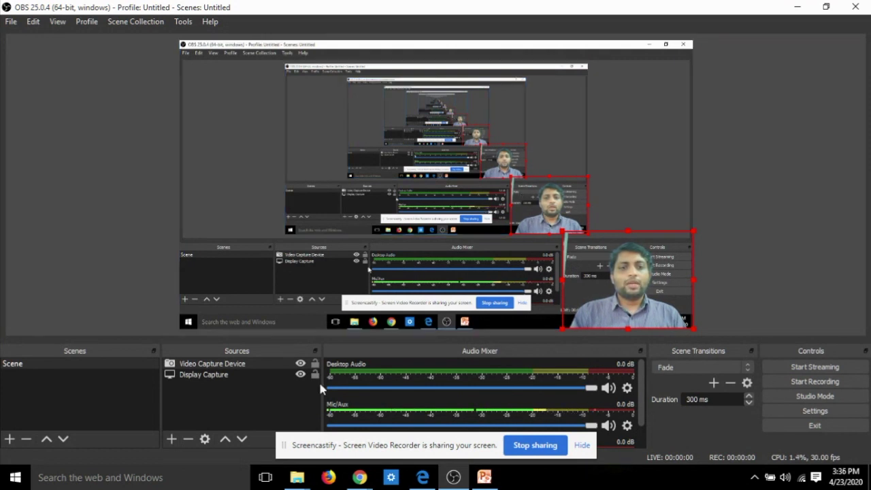
{"action": "left_click", "coordinate": [253, 362]}
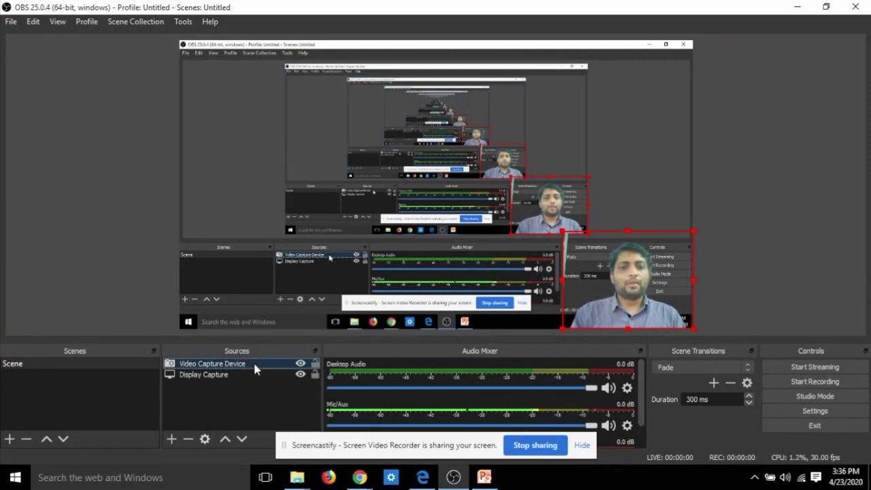